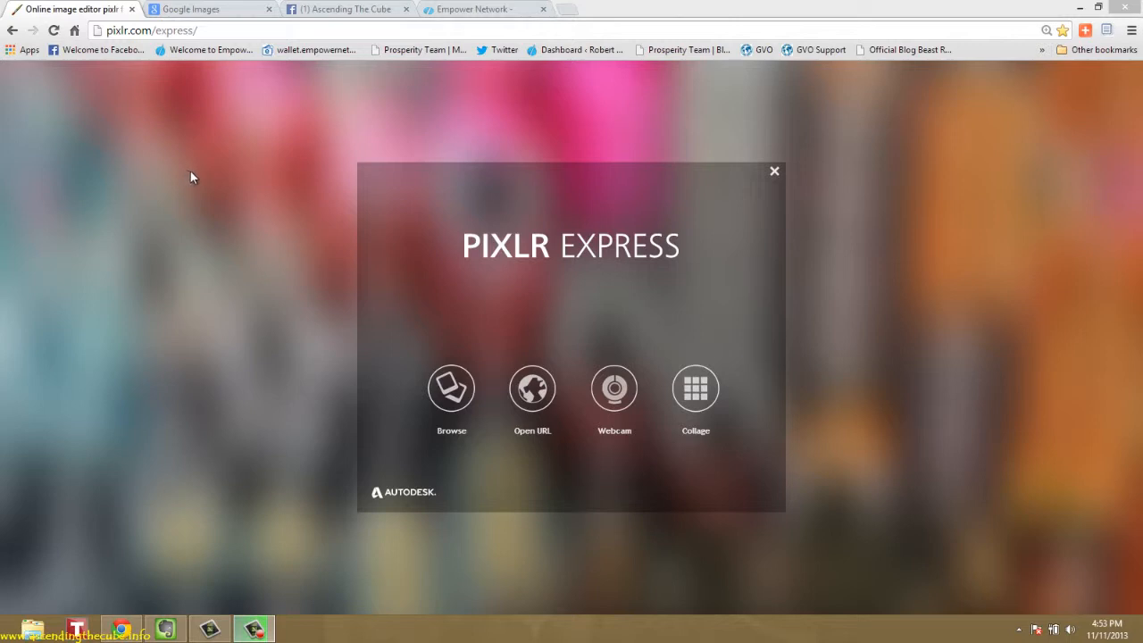
Look over the Ascending The Cube Facebook cover, the Empower Network blog banner and the posted moon quote photo
left_click(343, 11)
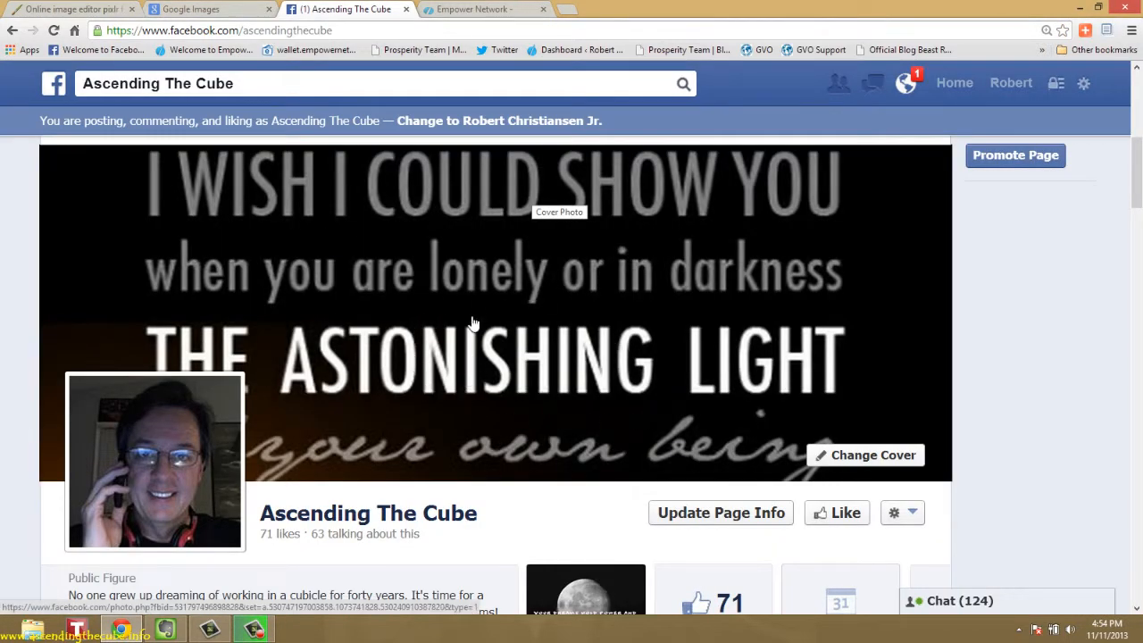
left_click(473, 10)
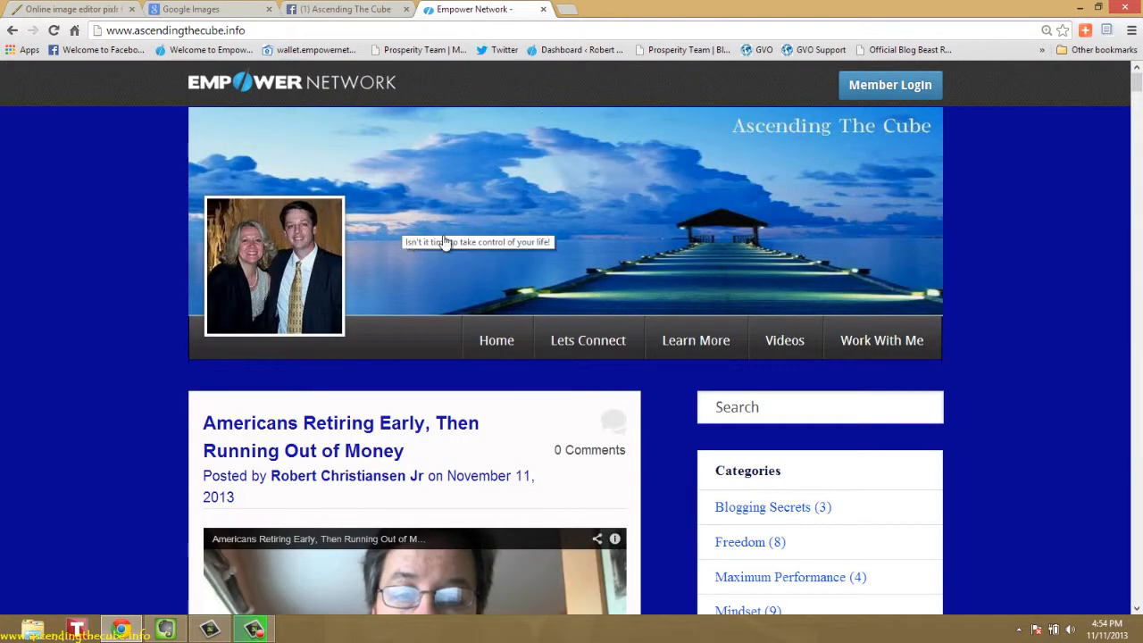
left_click(350, 16)
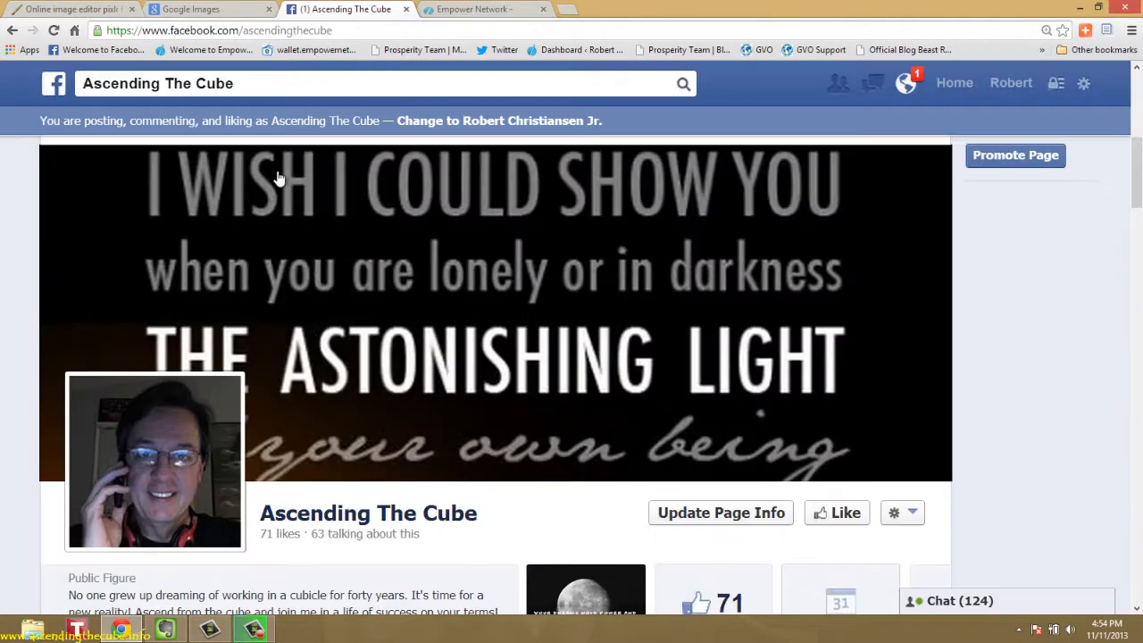
scroll(308, 292, "down", 6)
scroll(308, 292, "down", 3)
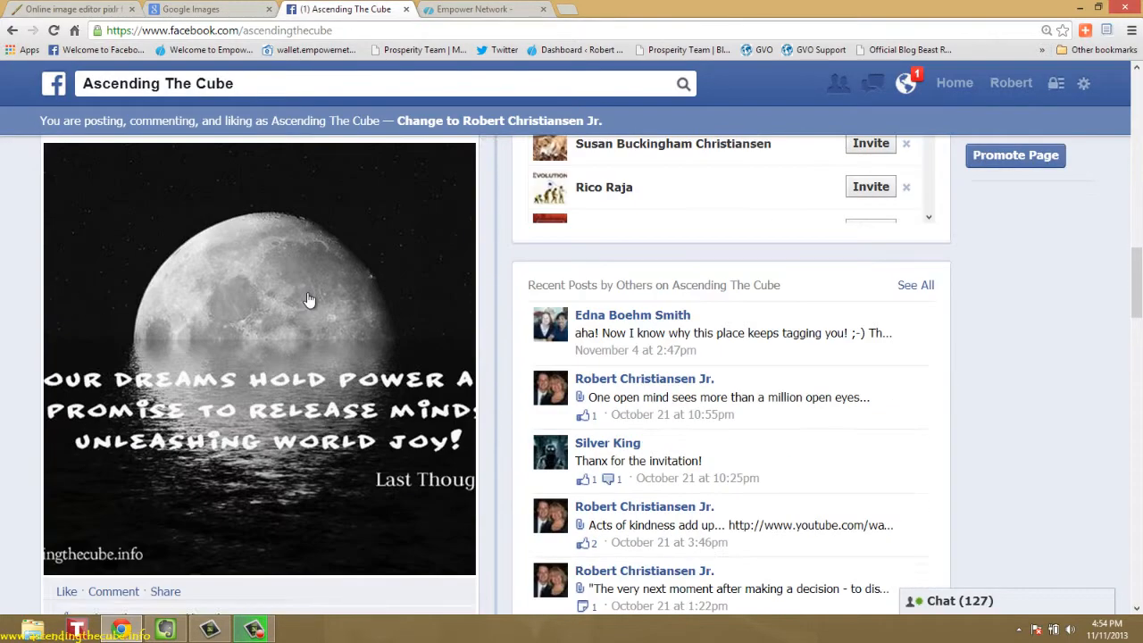
left_click(264, 333)
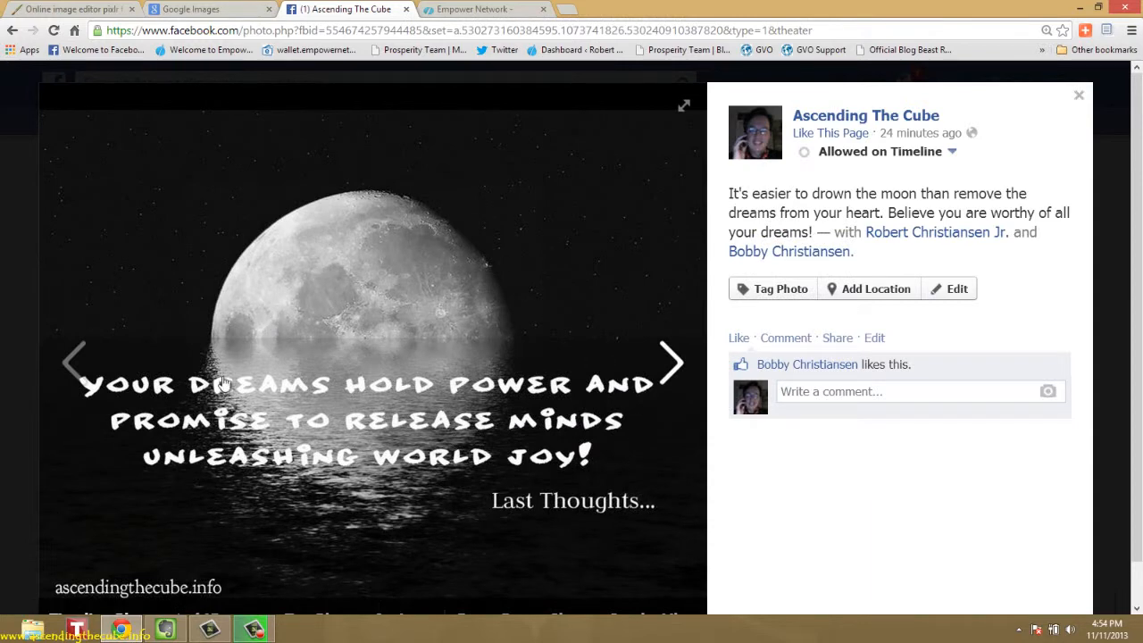
left_click(467, 611)
left_click(635, 362)
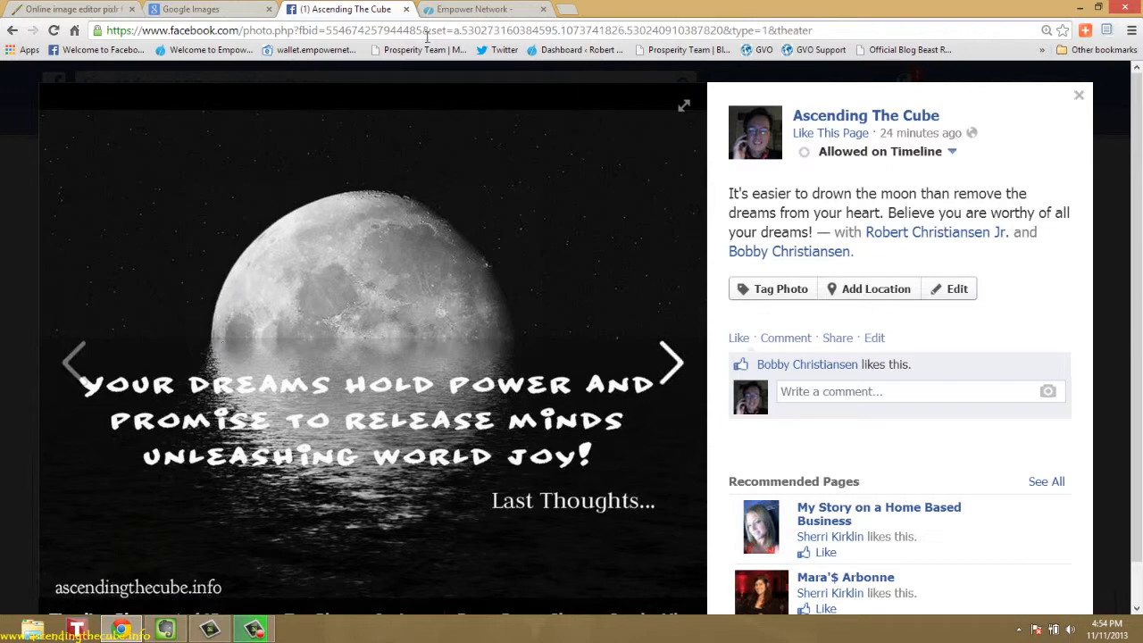
Close the Facebook and Empower Network pages and go to the Pixlr Express start screen
left_click(405, 9)
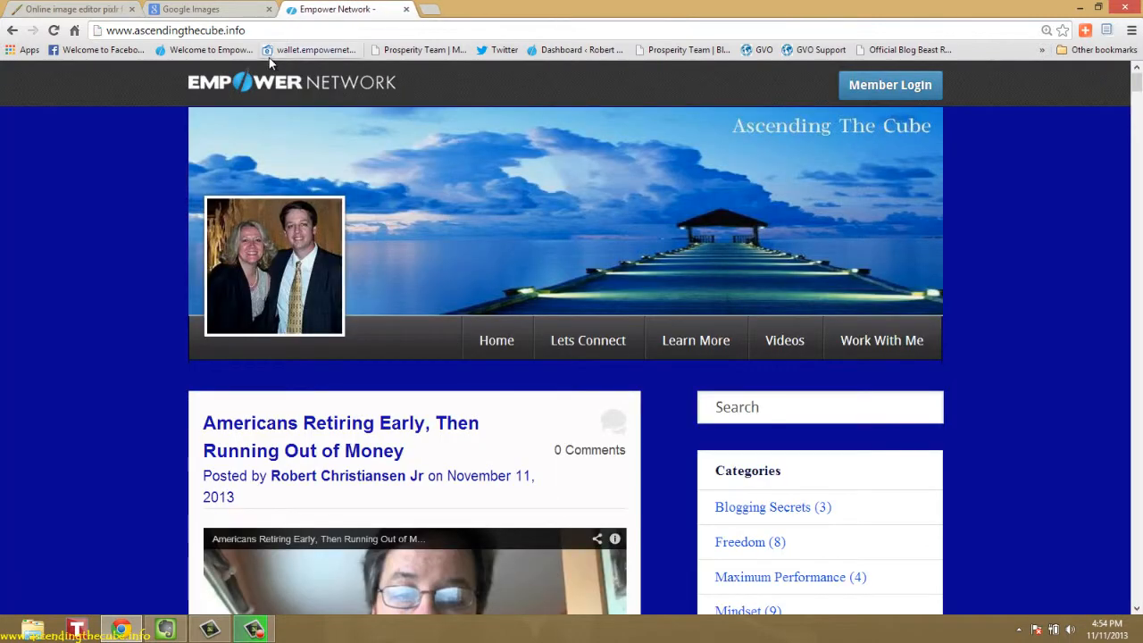
left_click(406, 9)
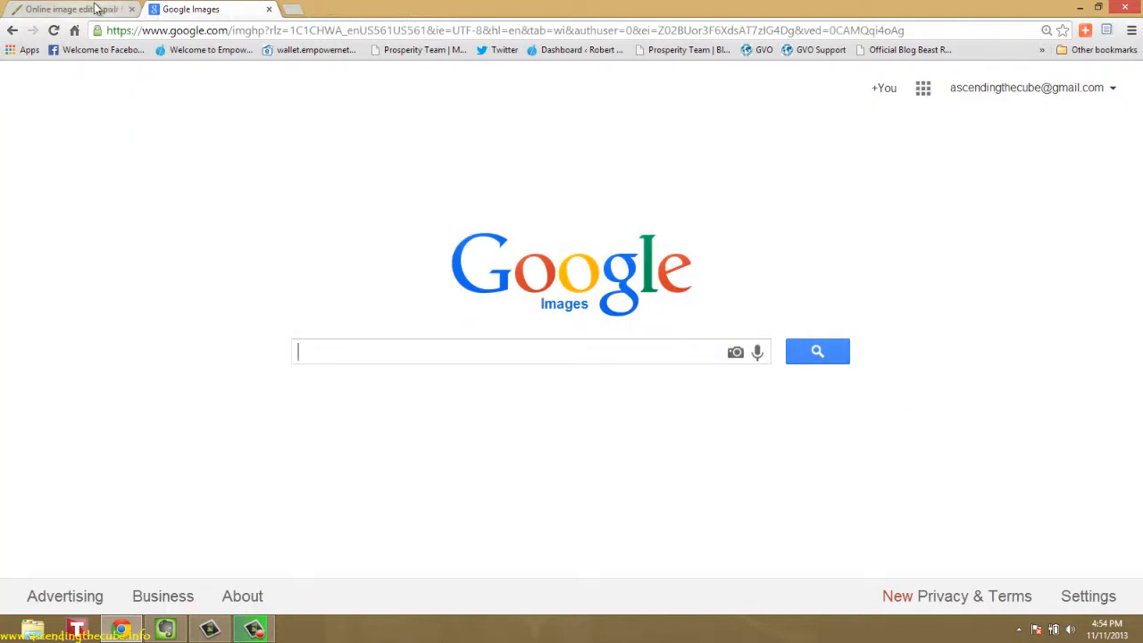
left_click(97, 9)
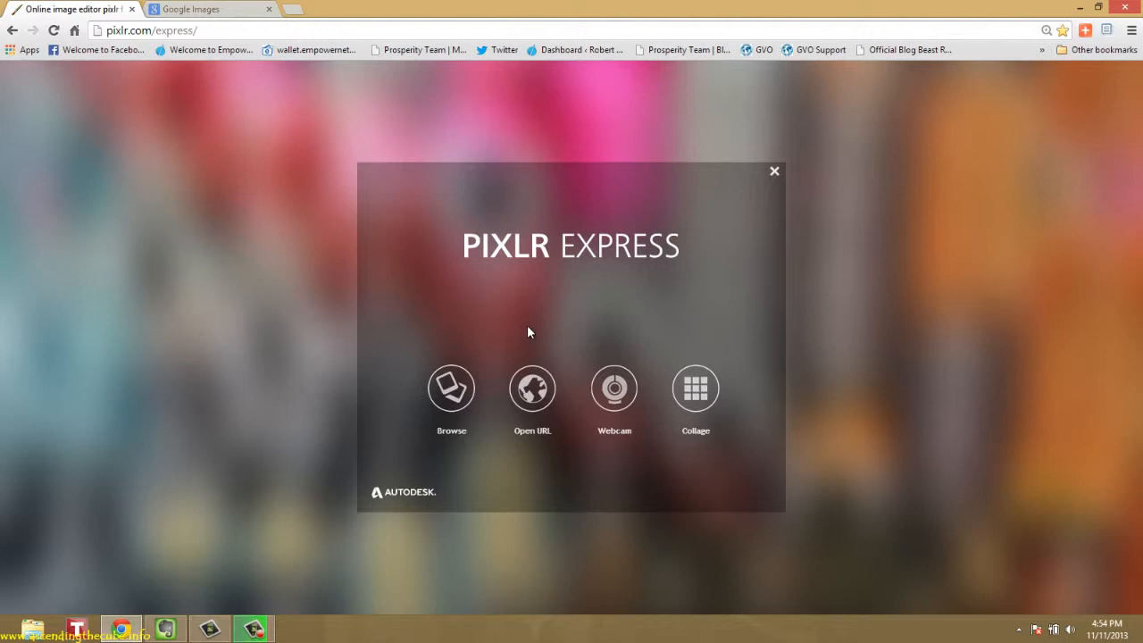
Search Google Images for "sunset"
left_click(216, 11)
left_click(334, 342)
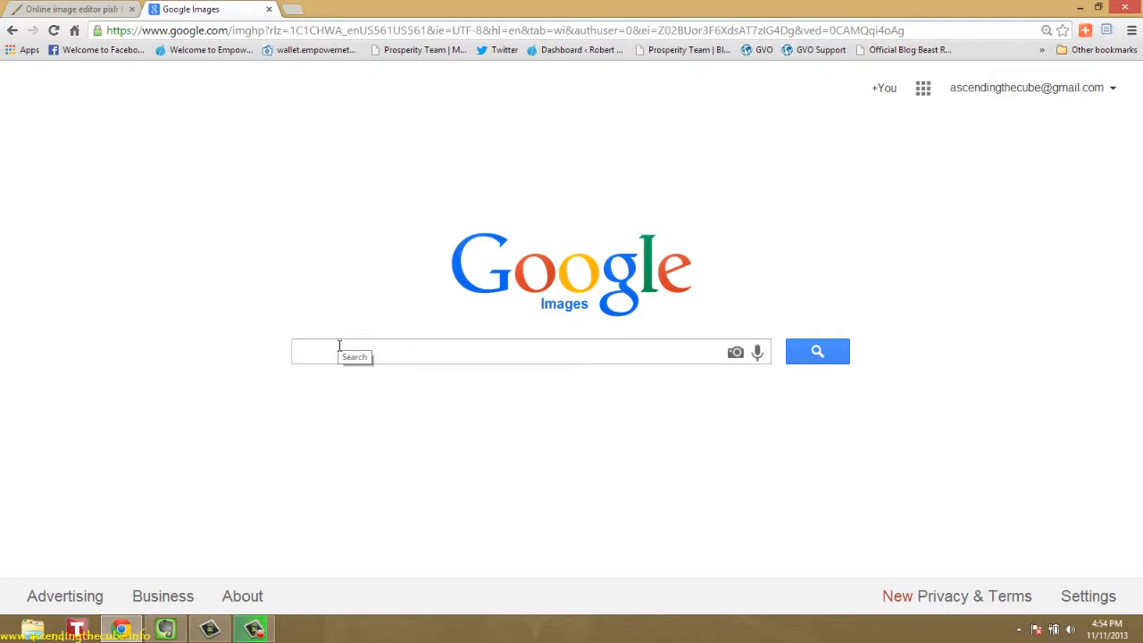
type("sunset")
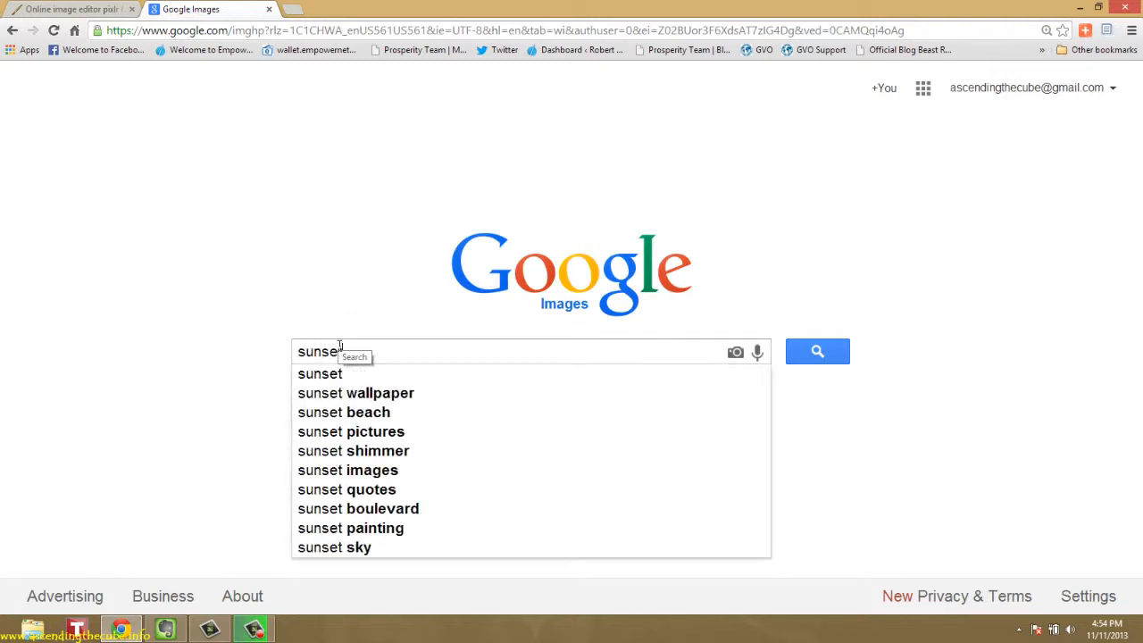
left_click(815, 351)
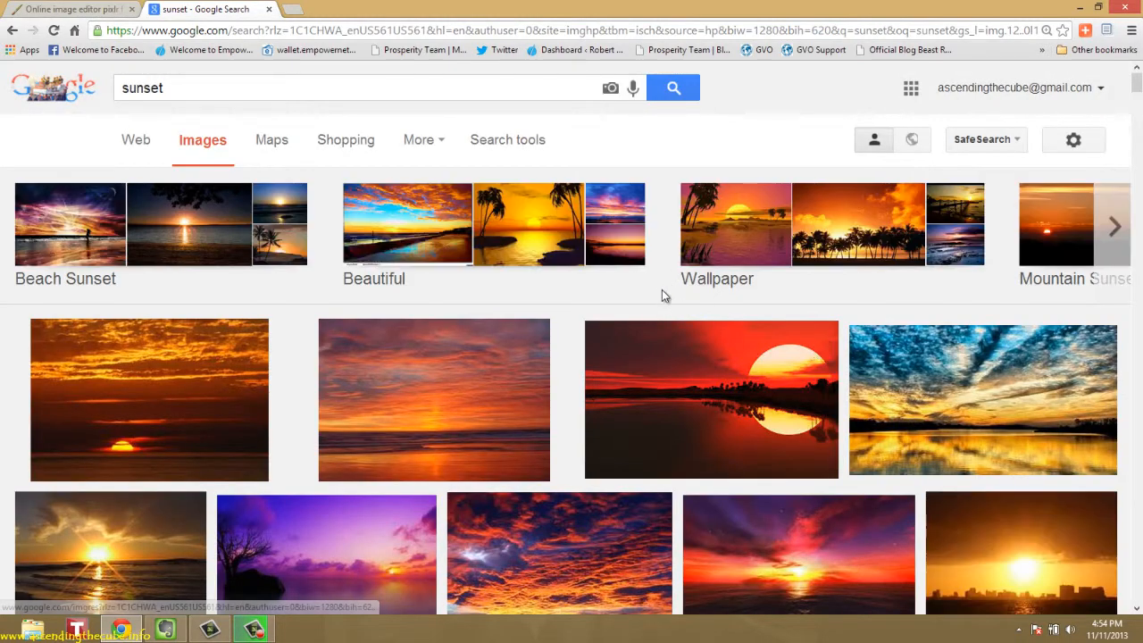
Compare several sunset results in enlarged preview and settle on the orange beach sunset with birds and a walking couple
scroll(645, 357, "down", 2)
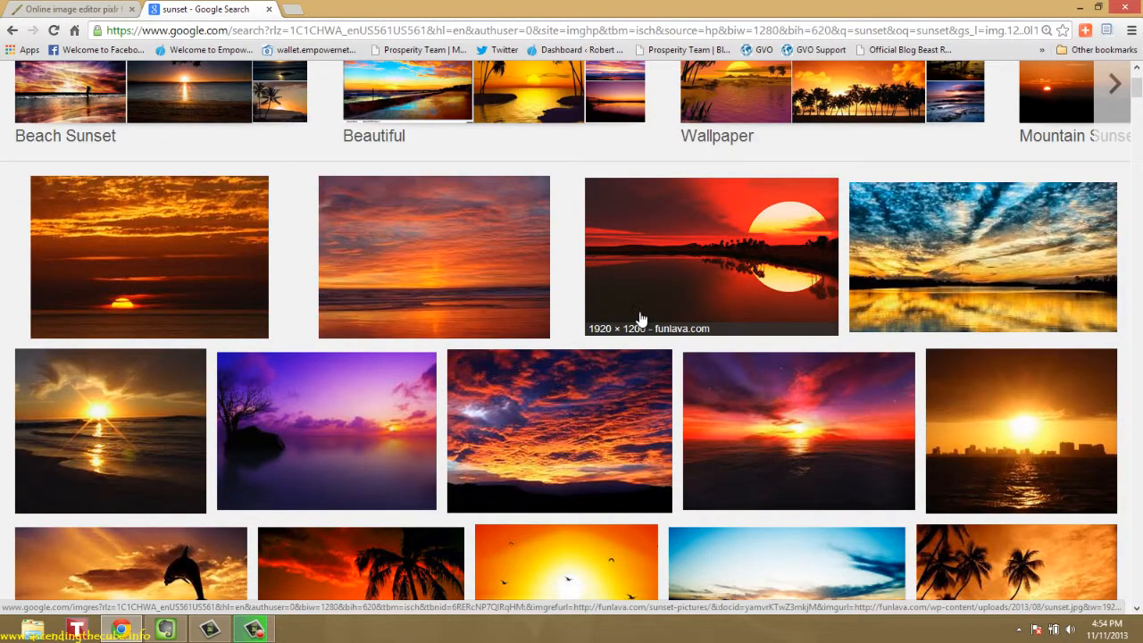
scroll(640, 348, "down", 1)
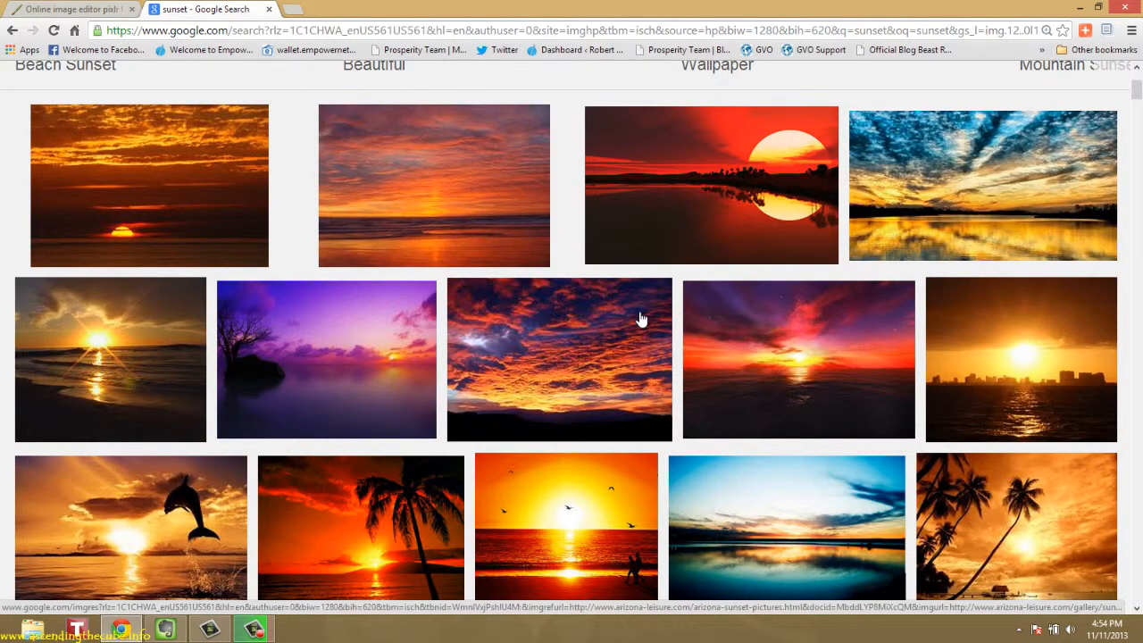
scroll(639, 318, "down", 1)
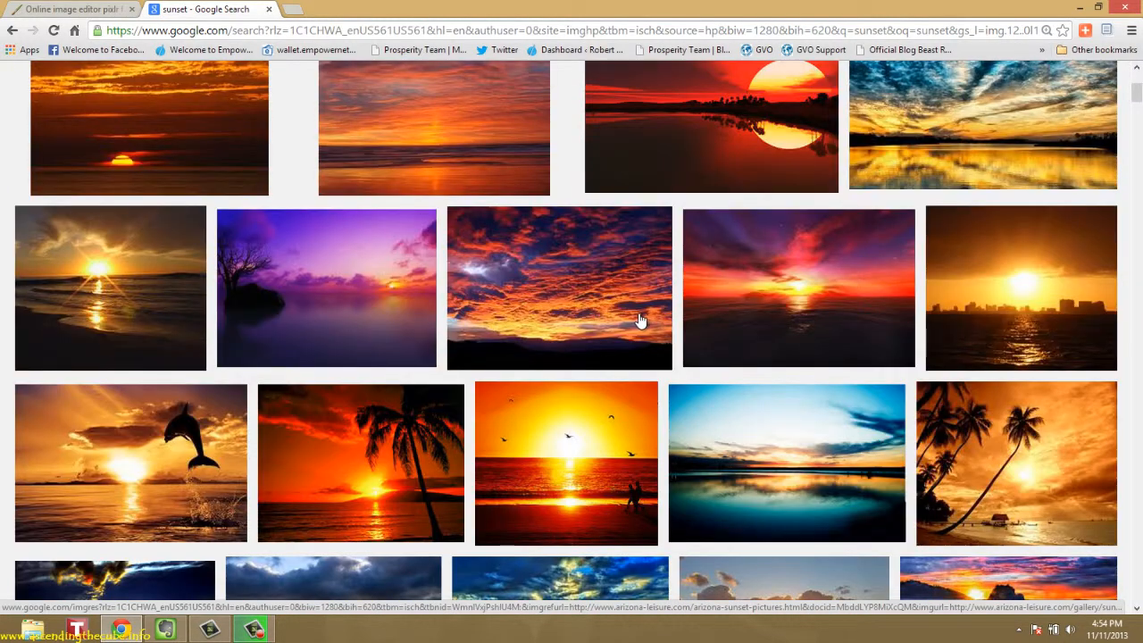
left_click(568, 454)
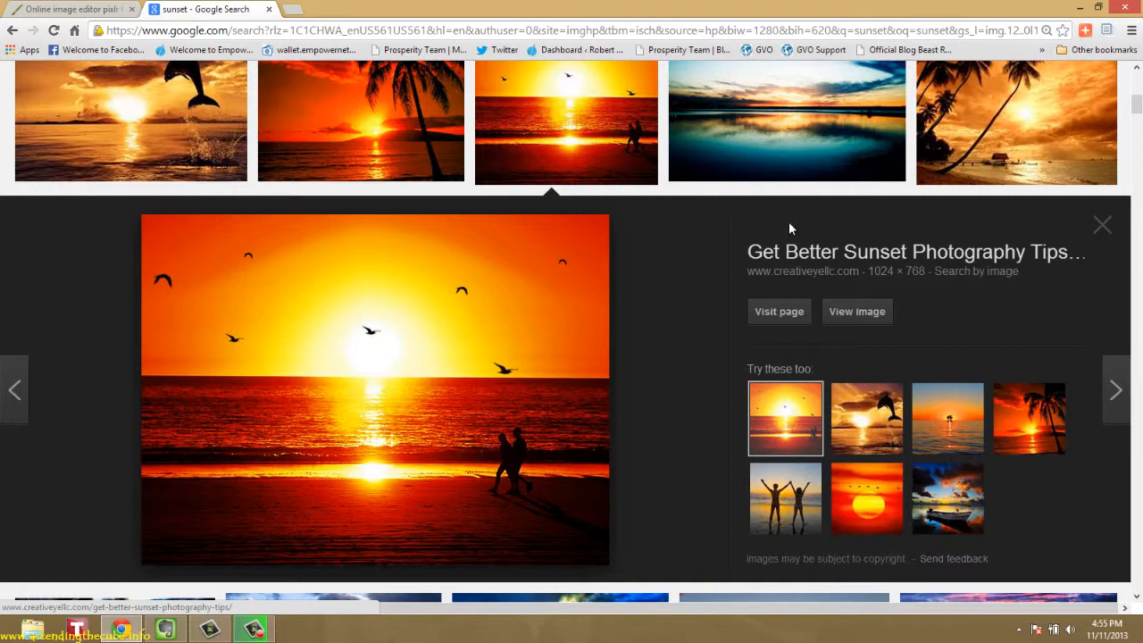
left_click(772, 151)
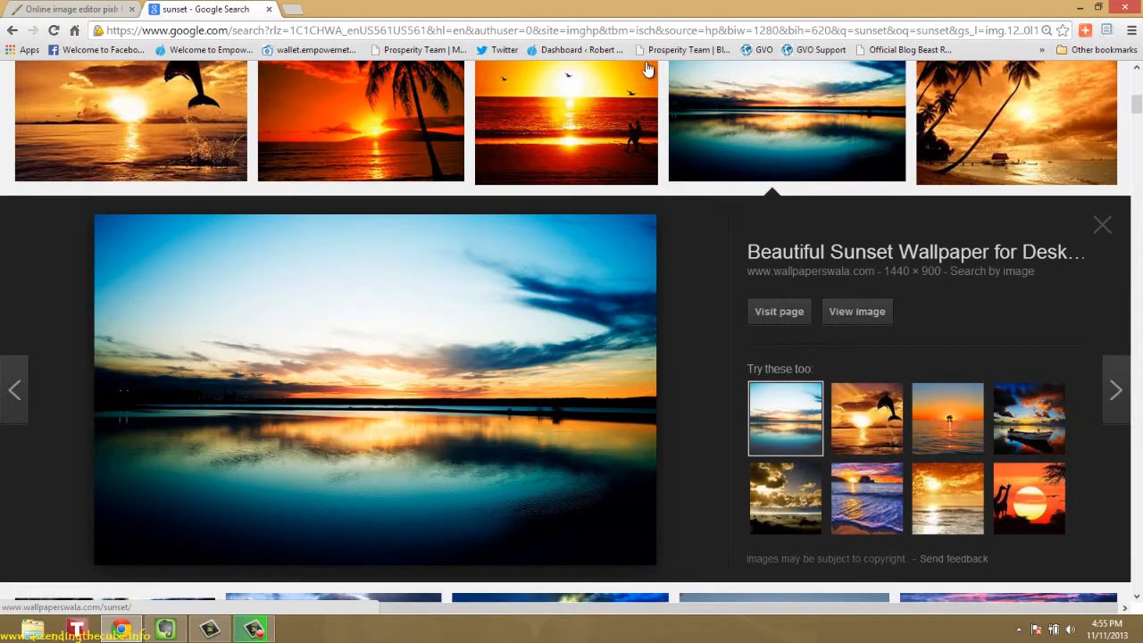
left_click(1007, 114)
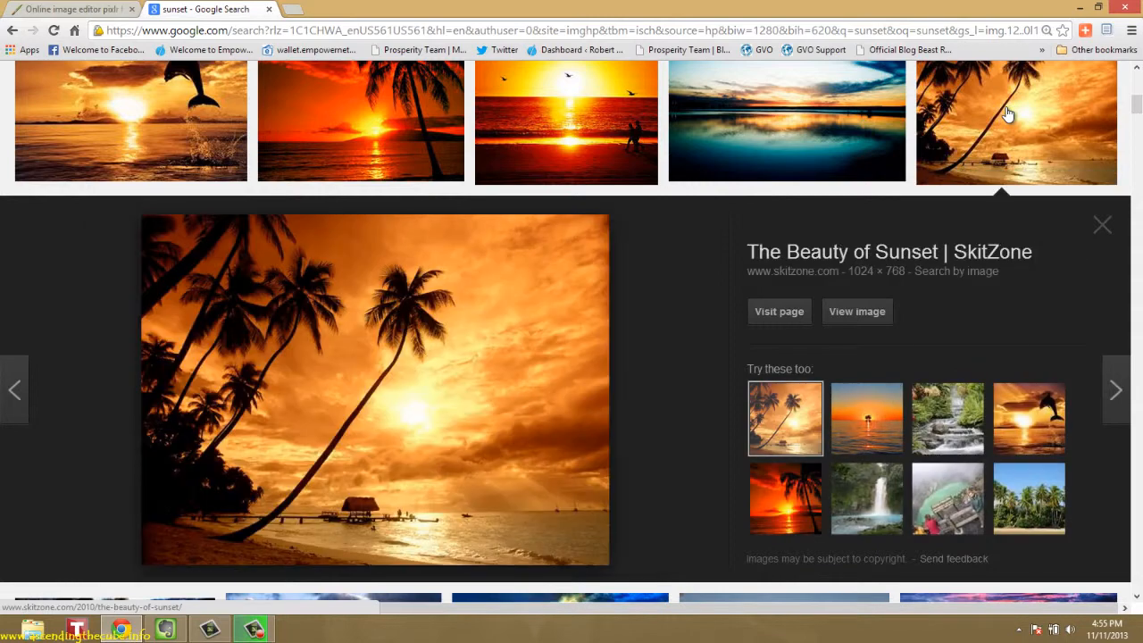
left_click(596, 130)
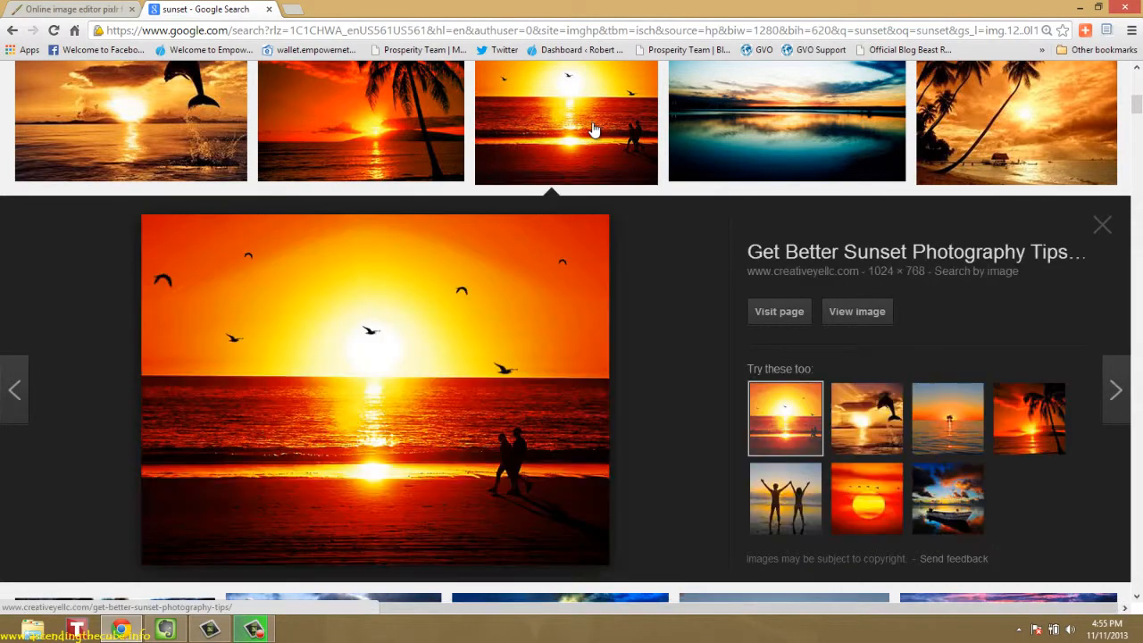
Save the previewed beach sunset image as "Sunset" in JPEG format in the FAST POSTS folder within Downloads
right_click(378, 372)
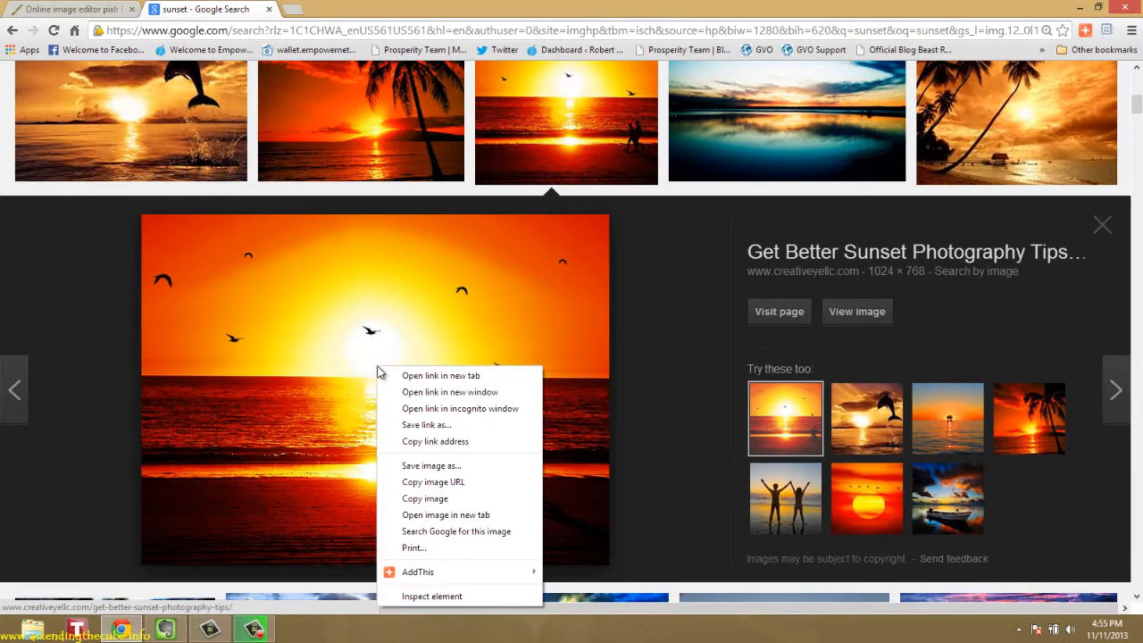
left_click(430, 468)
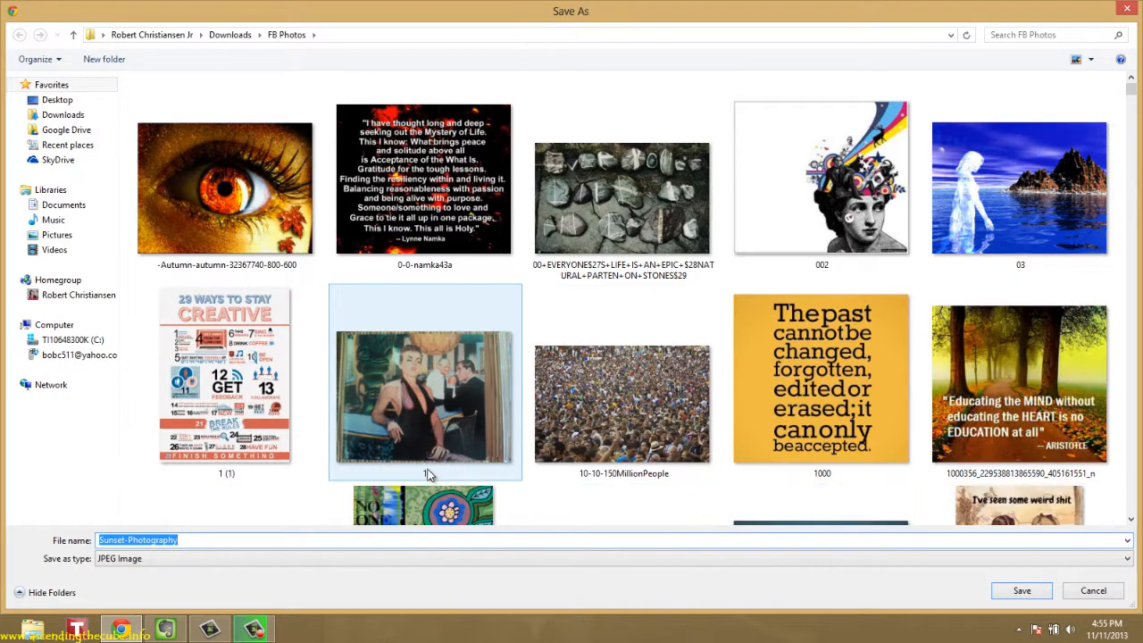
left_click(78, 120)
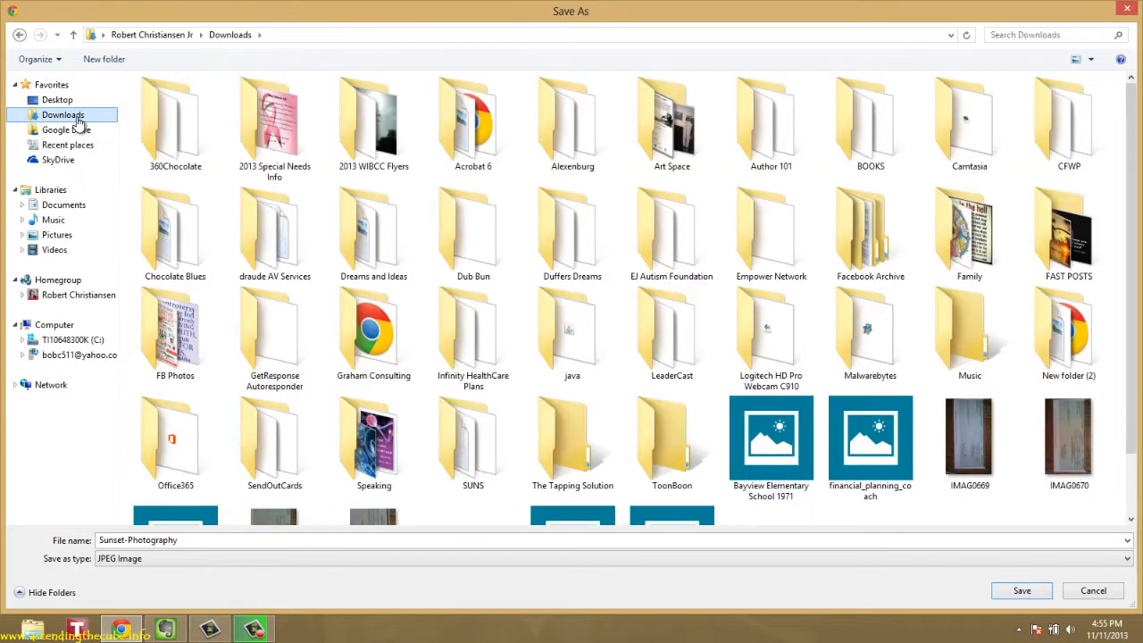
double_click(1056, 237)
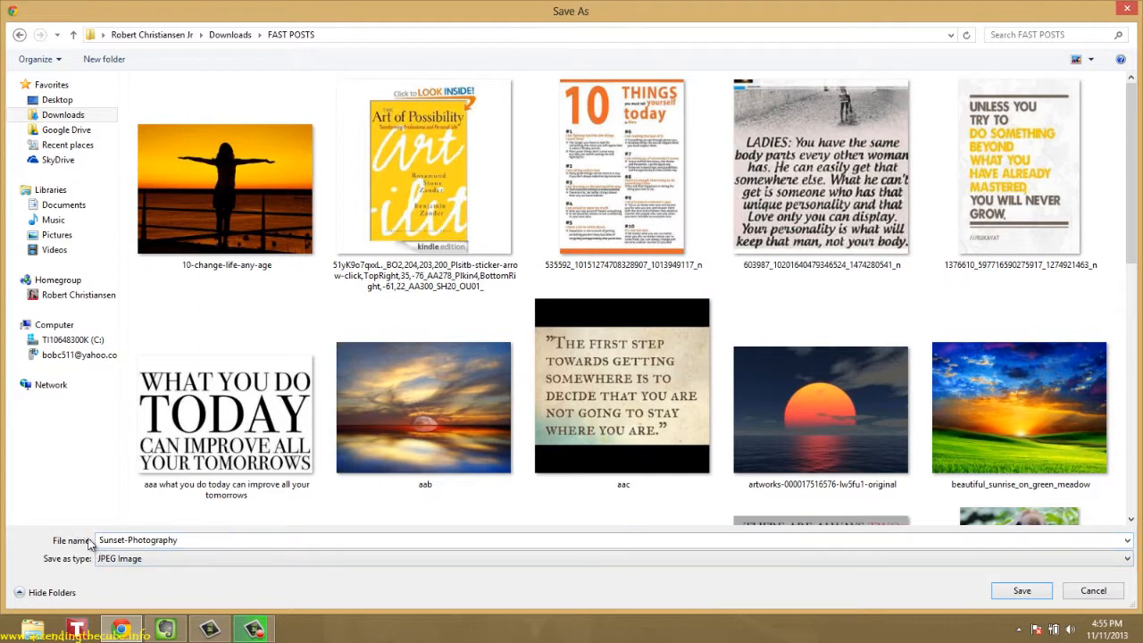
double_click(165, 539)
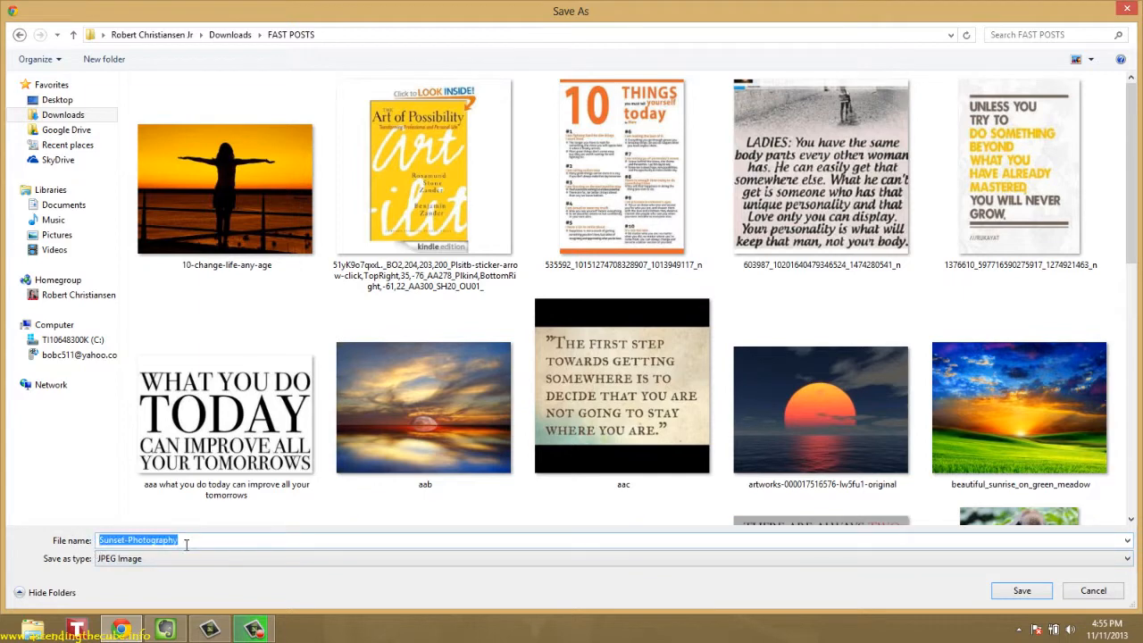
left_click(181, 539)
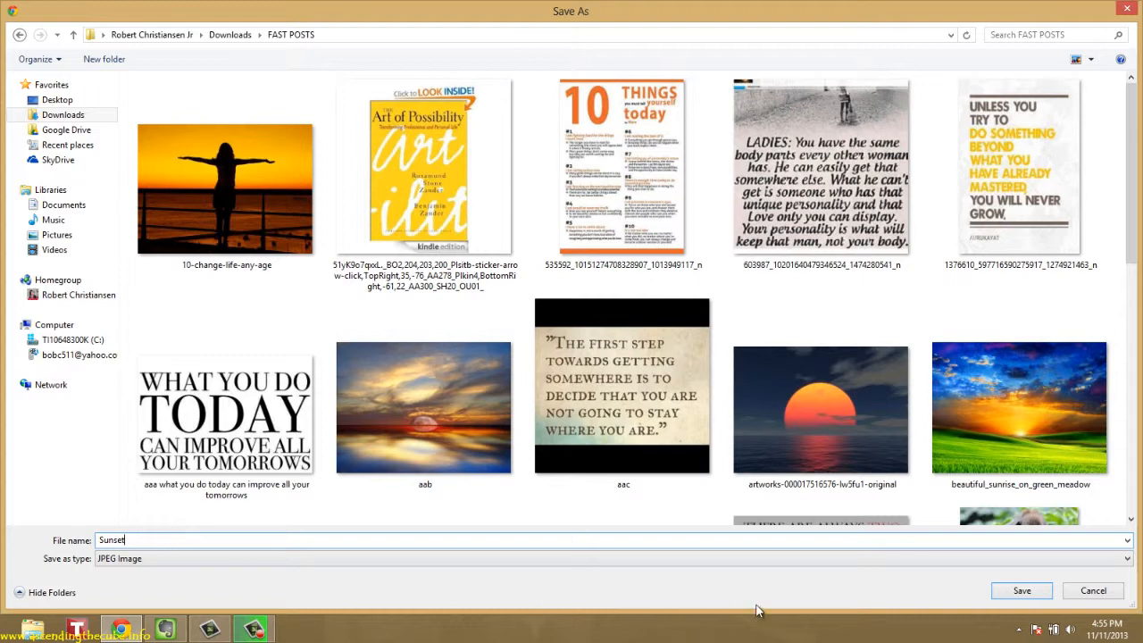
left_click(1018, 591)
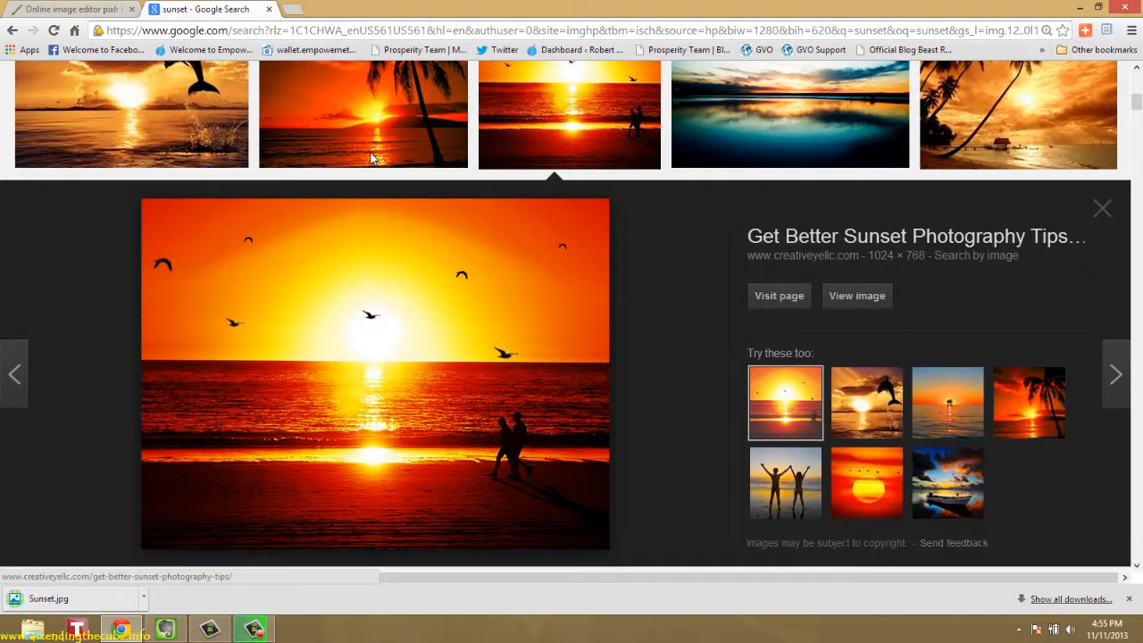
Close the image search and open the Sunset picture from the FAST POSTS folder in Pixlr Express
left_click(269, 8)
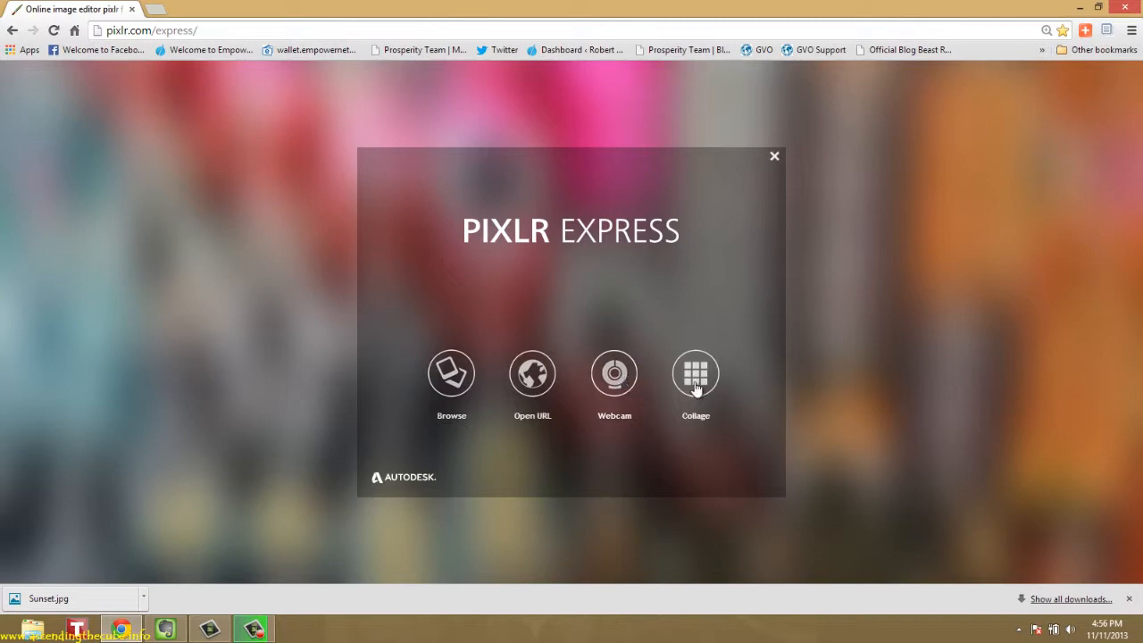
left_click(452, 382)
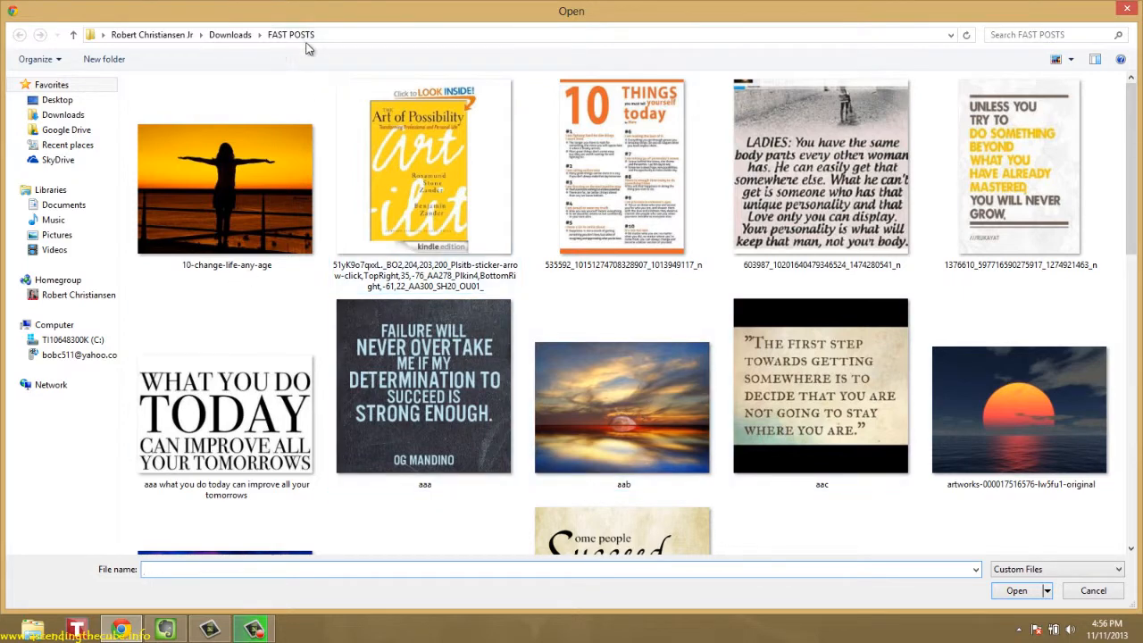
left_click(489, 412)
scroll(489, 412, "down", 2)
scroll(482, 409, "down", 3)
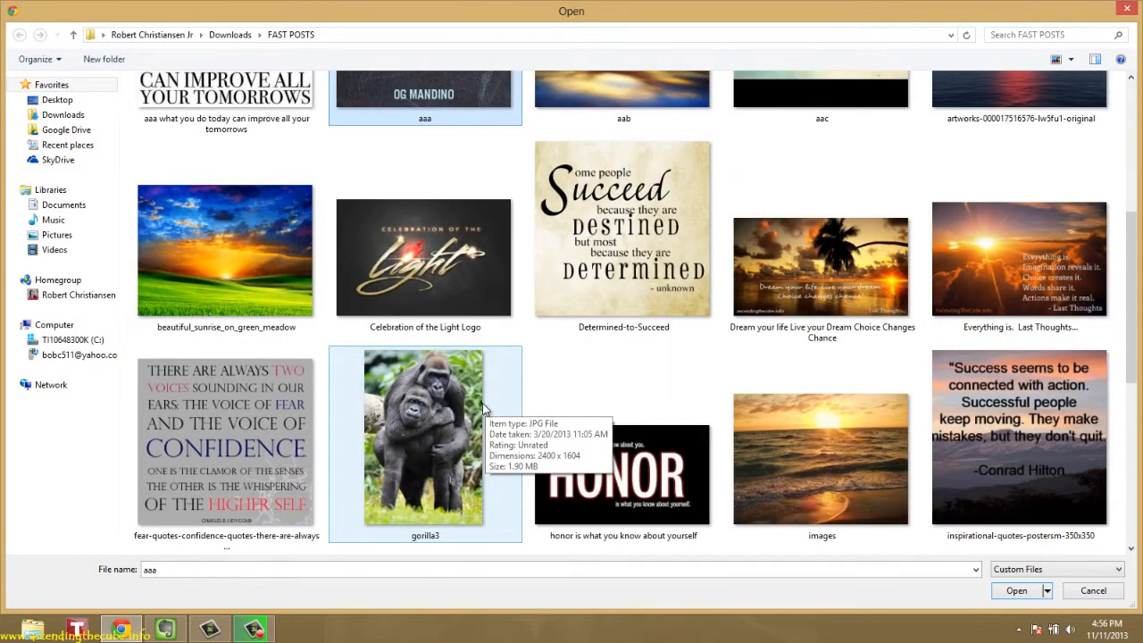
scroll(482, 408, "down", 2)
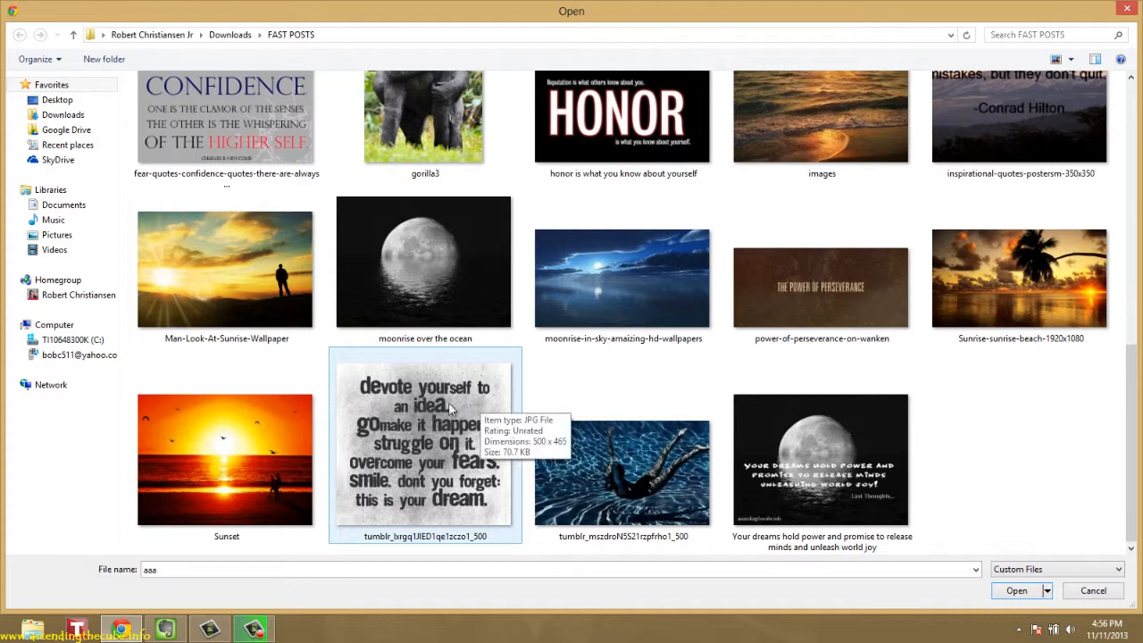
left_click(232, 430)
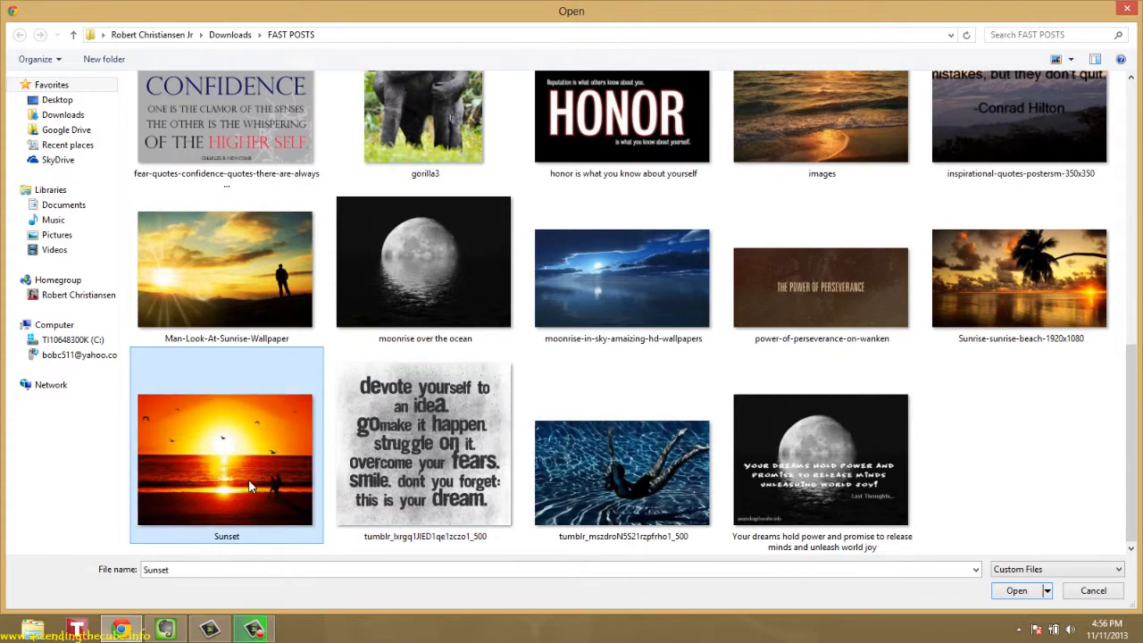
left_click(1016, 592)
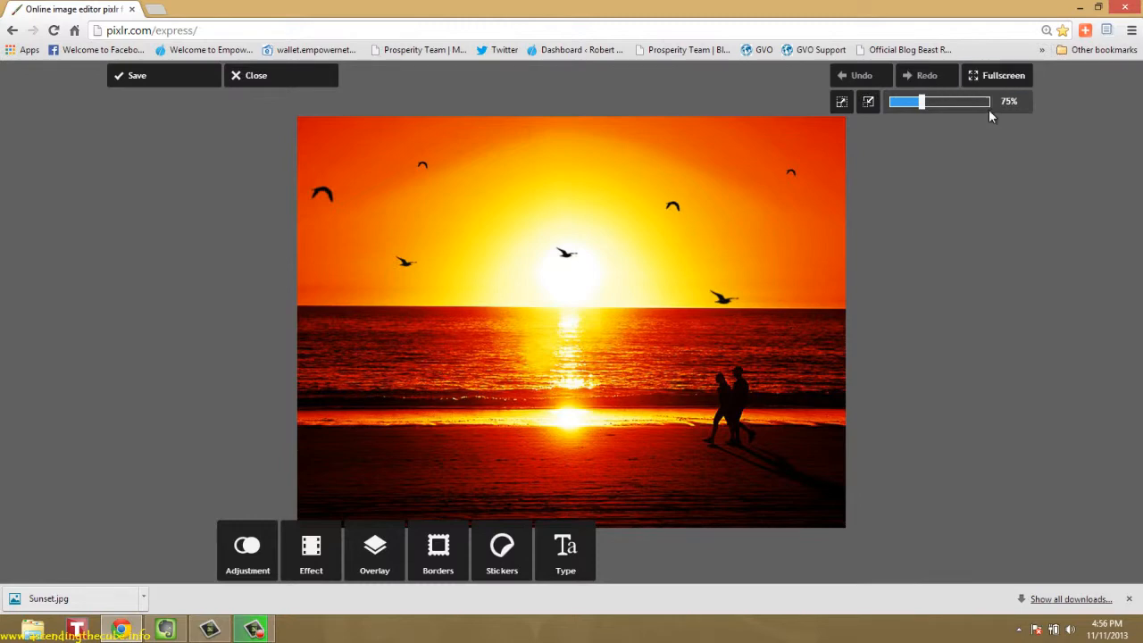
Try the zoom controls on the sunset picture, including a 77% zoom, and fit it back to the workspace
mouse_move(922, 108)
left_mouse_down()
mouse_move(965, 109)
mouse_move(923, 108)
left_mouse_up()
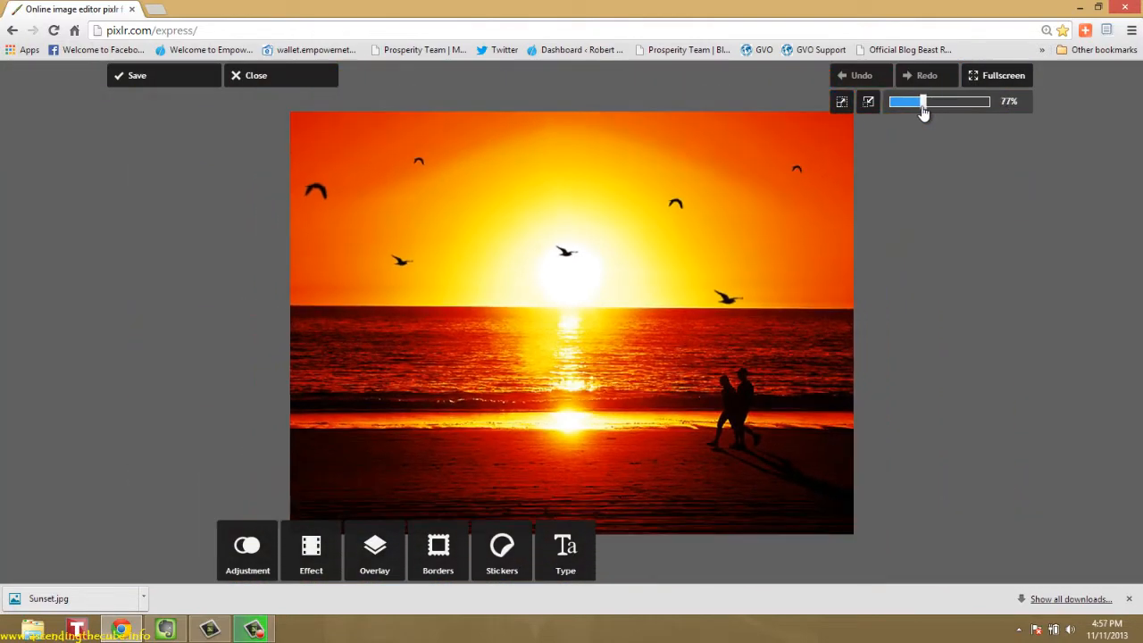
left_click(868, 104)
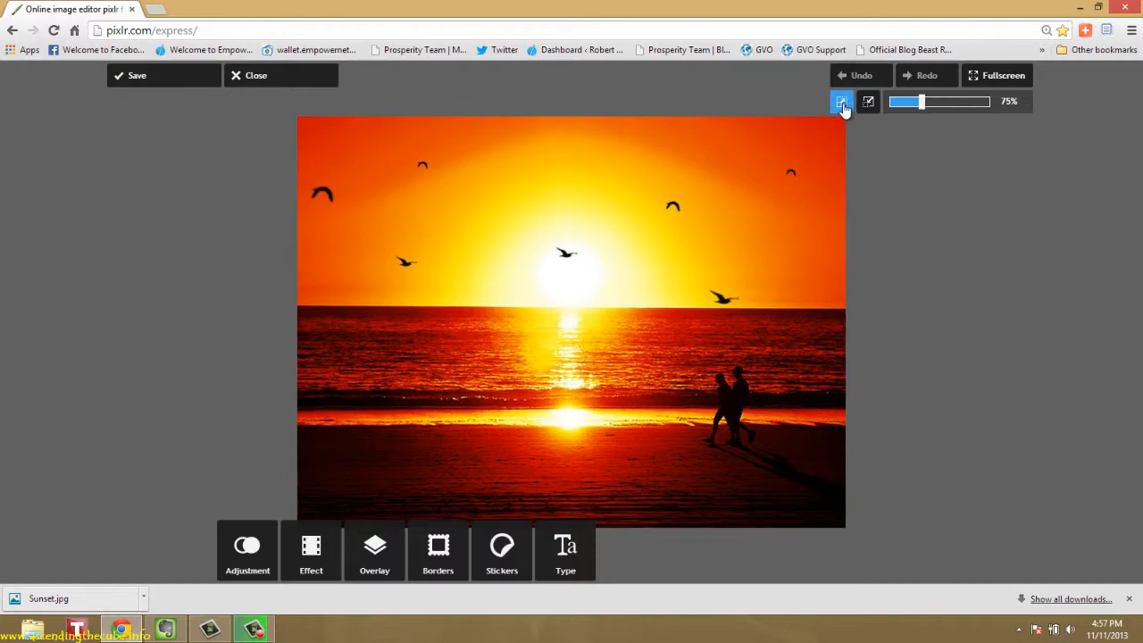
left_click(842, 103)
left_click(870, 103)
Browse the adjustment tools, the Creative effects, the overlays and the borders available for the sunset picture
left_click(252, 558)
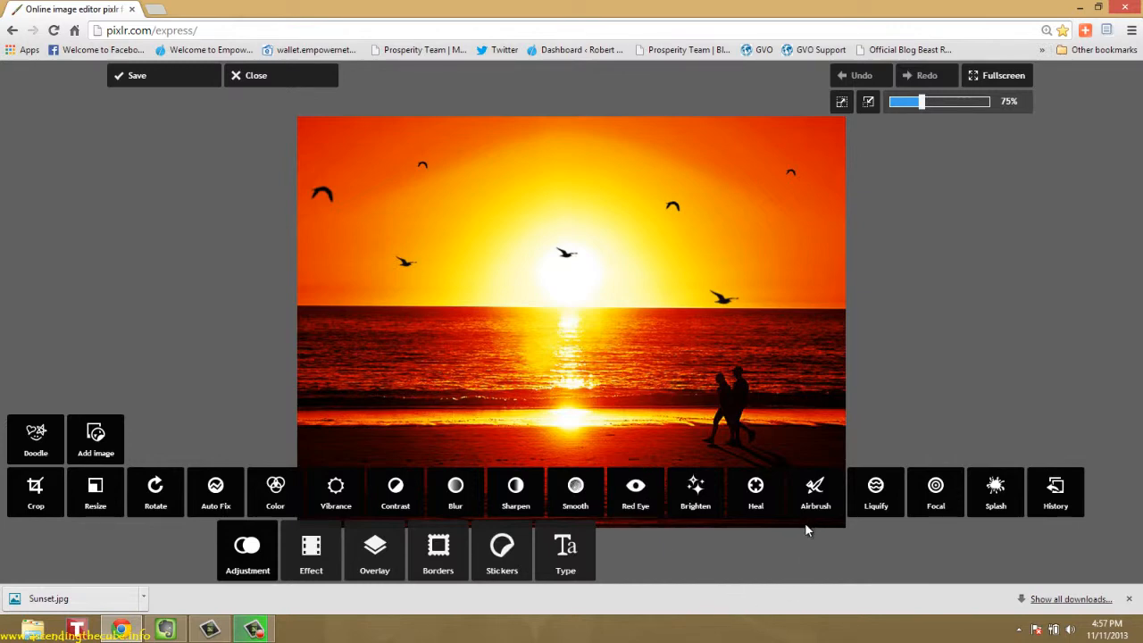
left_click(312, 552)
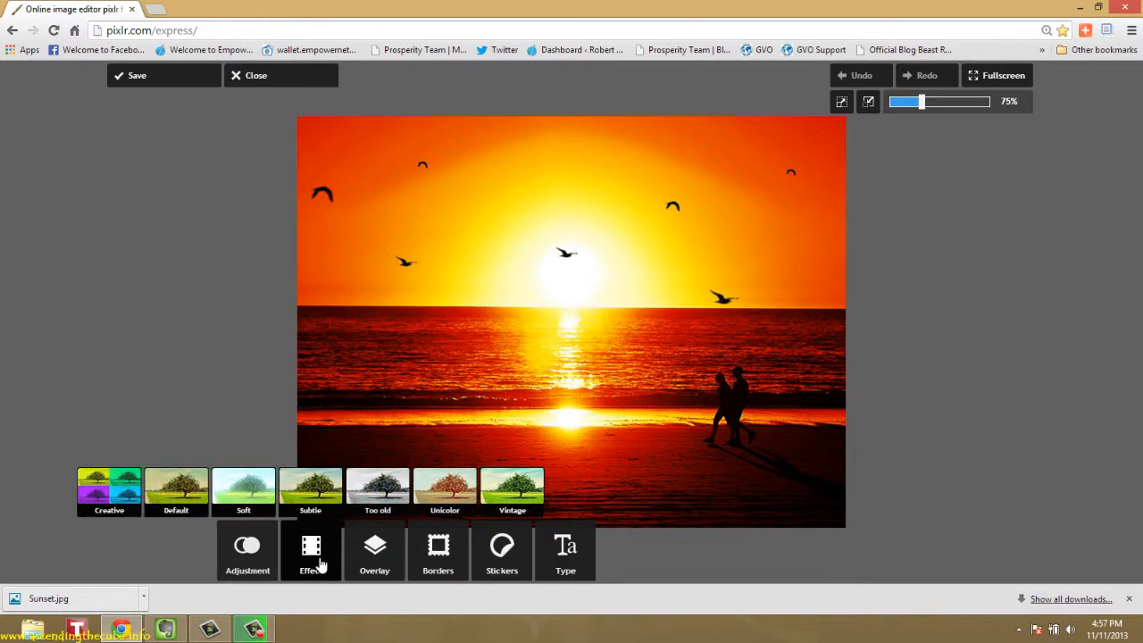
left_click(126, 490)
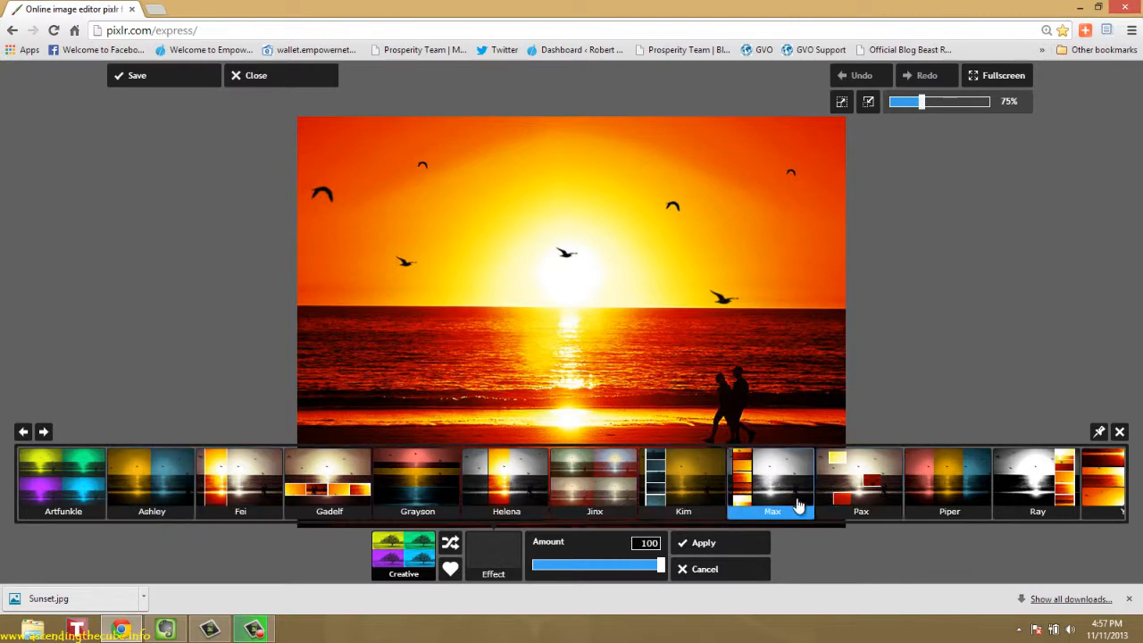
left_click(723, 570)
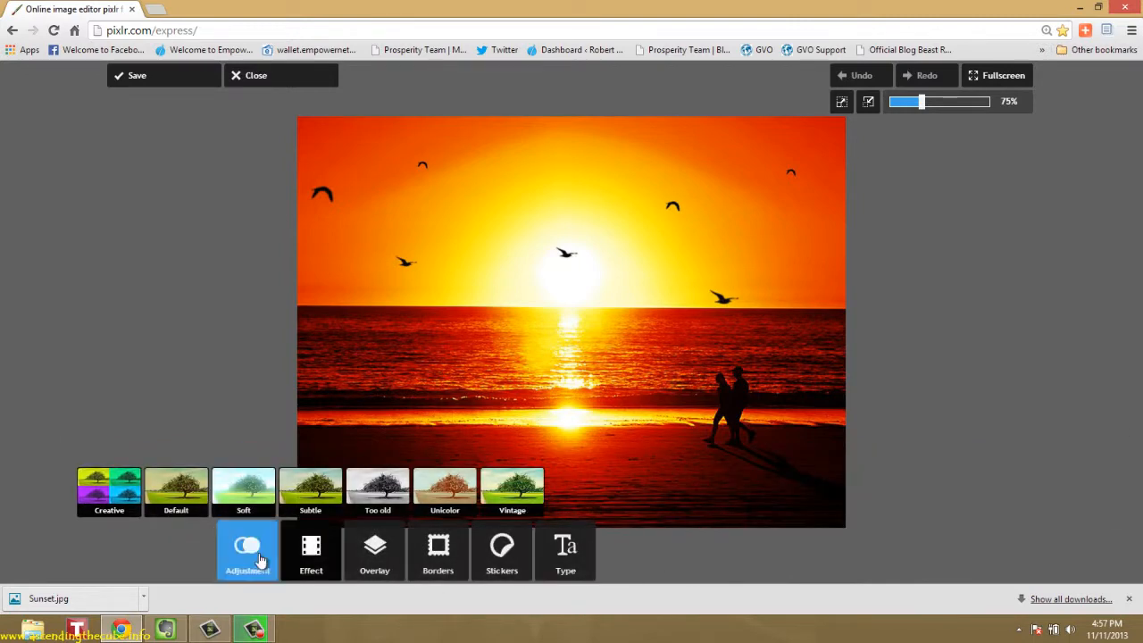
left_click(376, 572)
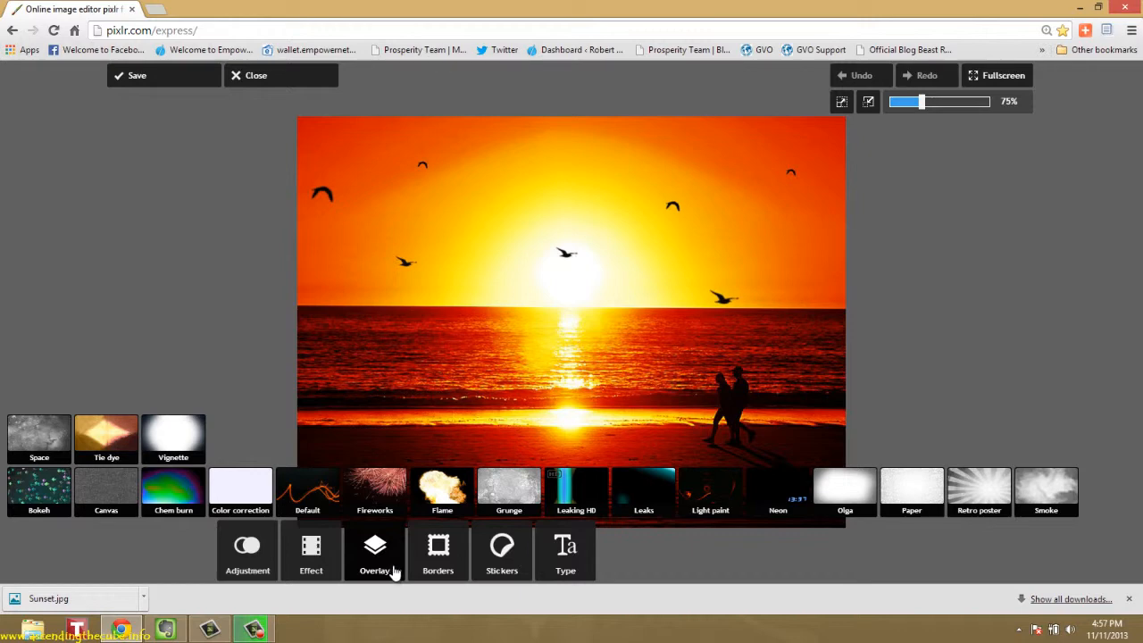
left_click(437, 571)
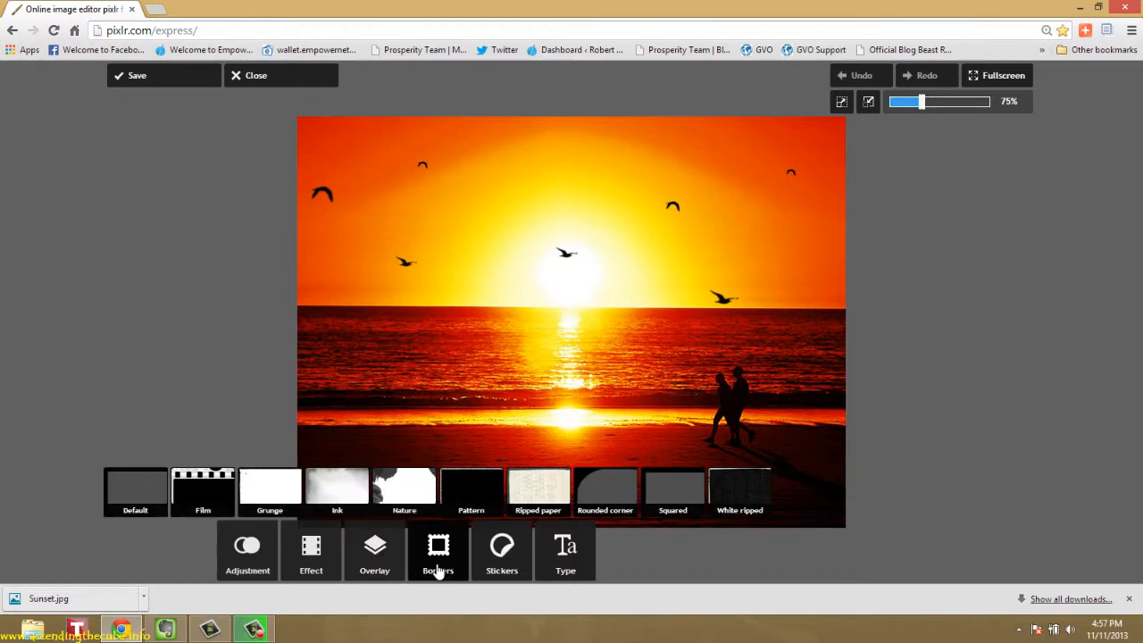
Try a Kawaii Octopus sticker on the sunset picture, scale it down and discard it
left_click(500, 566)
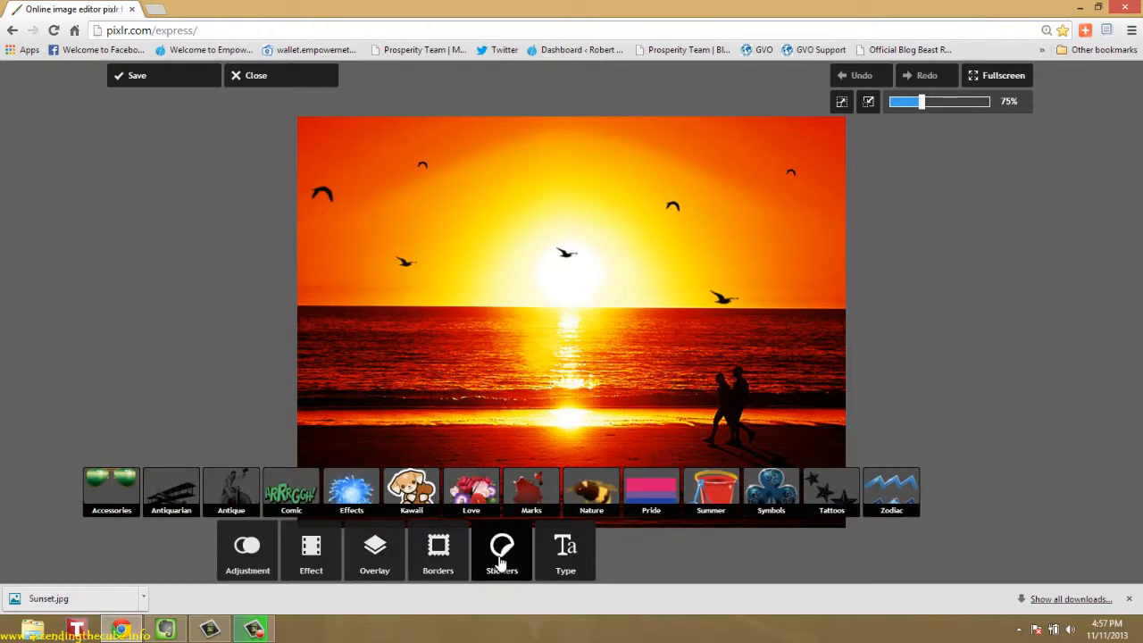
left_click(437, 500)
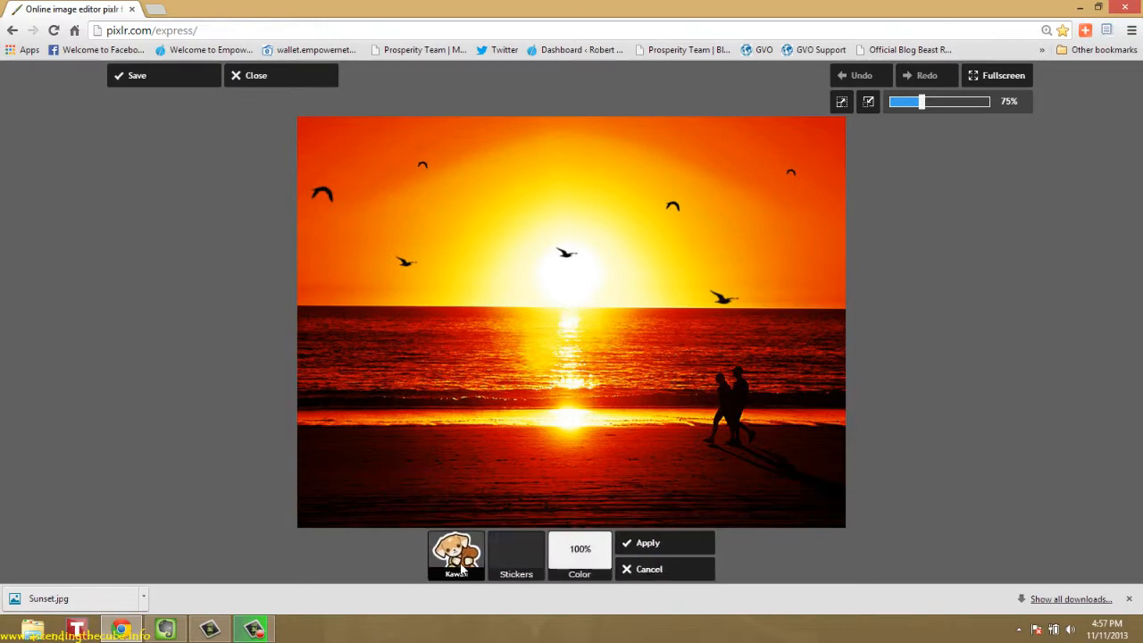
left_click(462, 570)
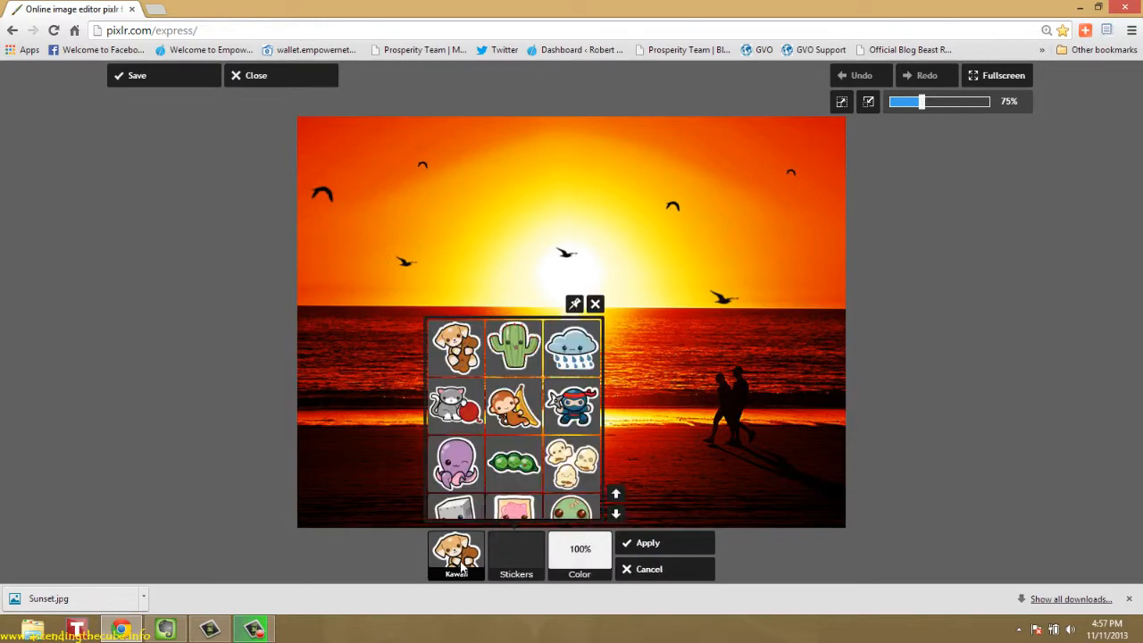
left_click(468, 464)
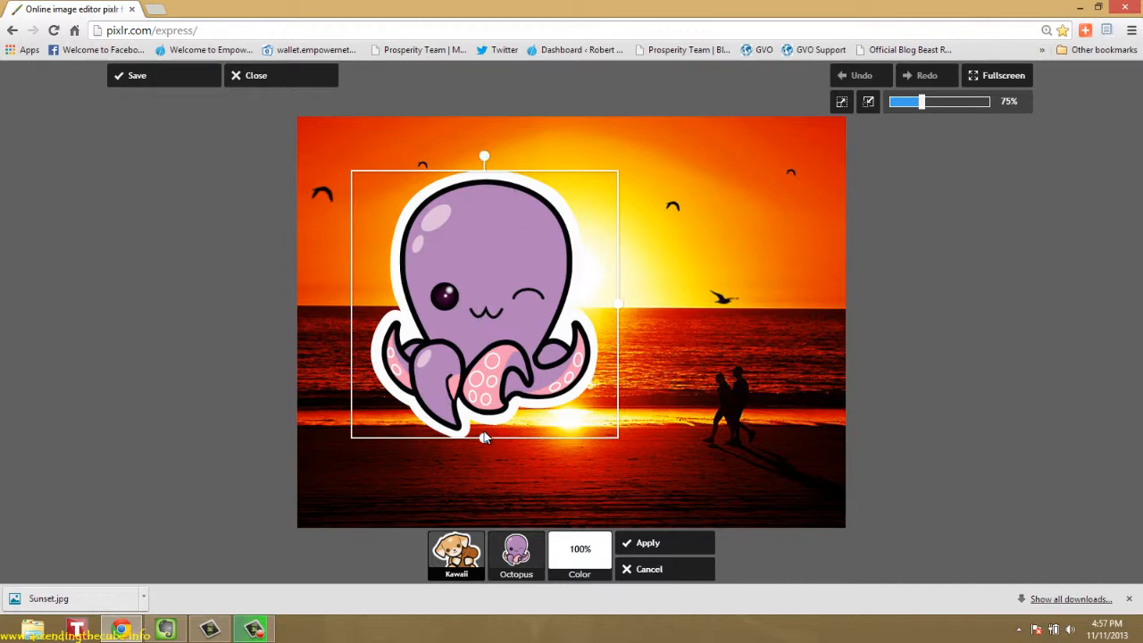
mouse_move(485, 158)
left_mouse_down()
mouse_move(509, 163)
mouse_move(457, 168)
mouse_move(487, 178)
left_mouse_up()
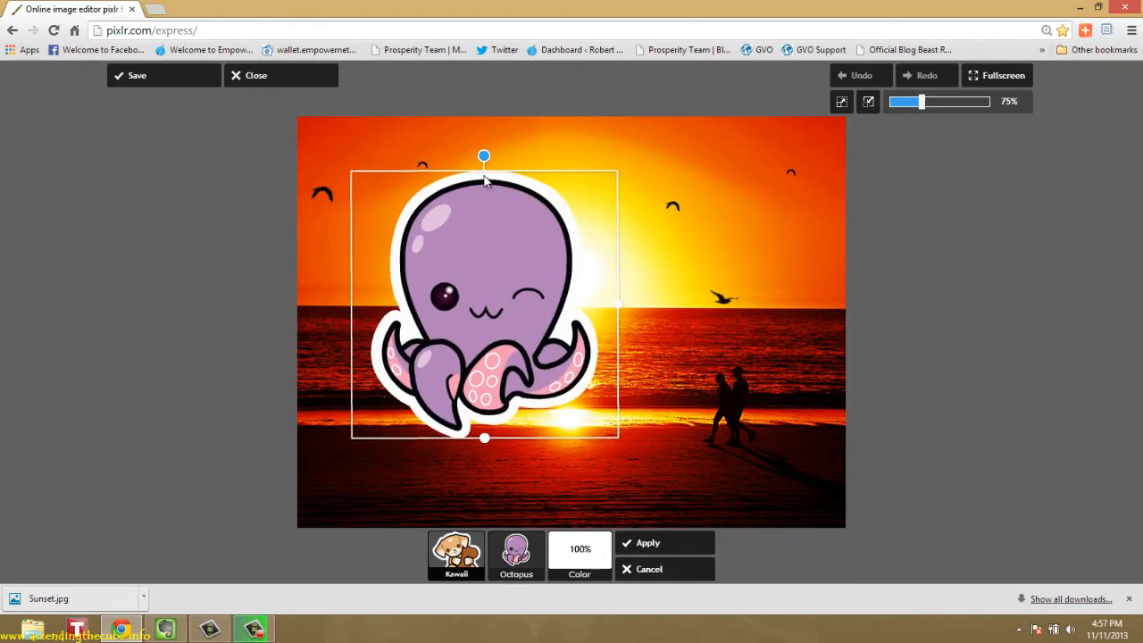
left_click_drag(484, 441, 508, 361)
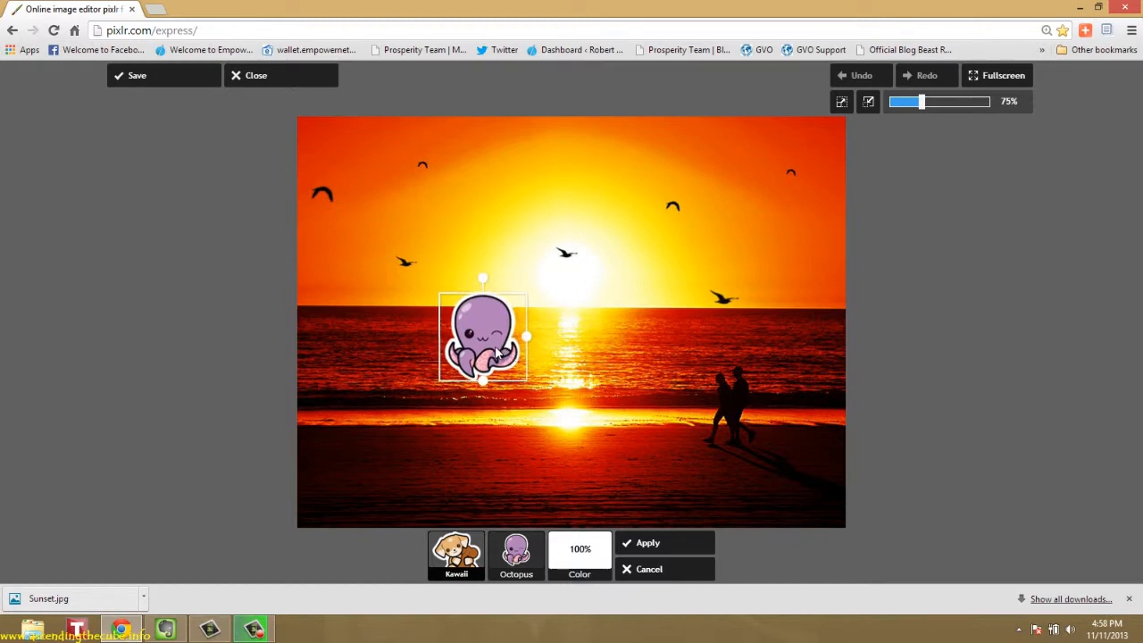
left_click(653, 568)
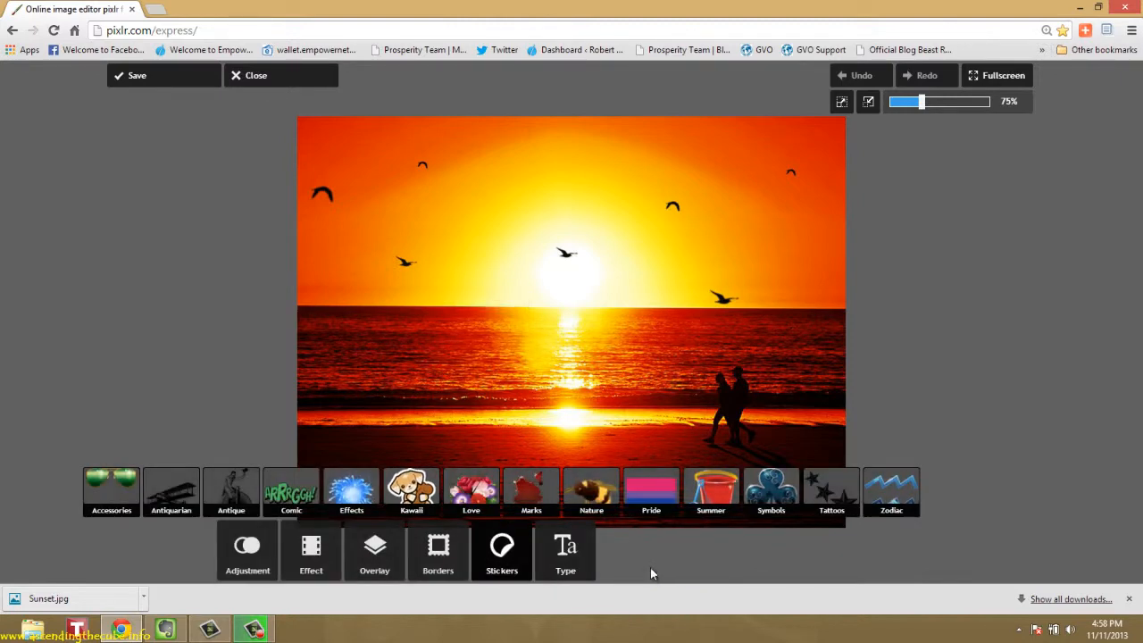
Add a Handwritten-style caption to the picture reading "I dream of living on the beaches of the"
left_click(573, 569)
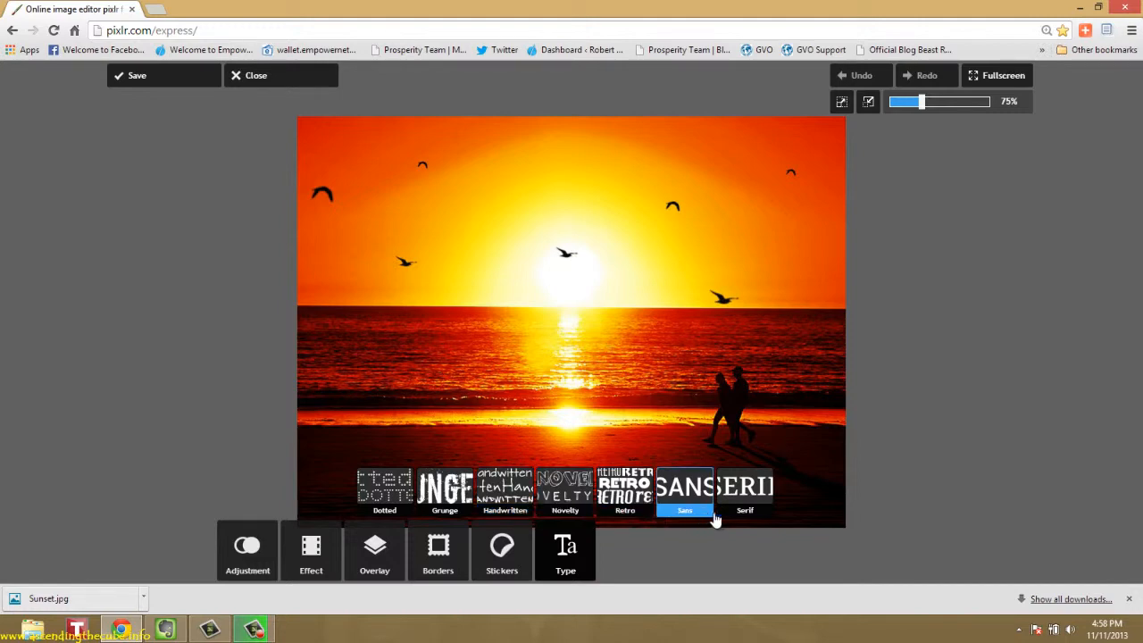
left_click(505, 494)
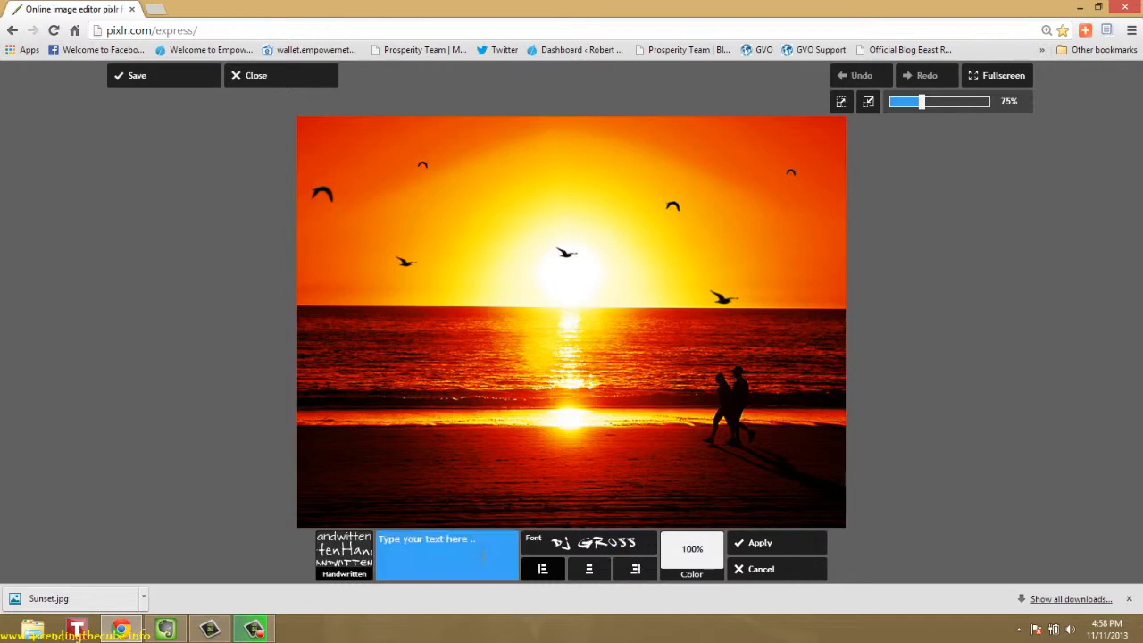
left_click(483, 554)
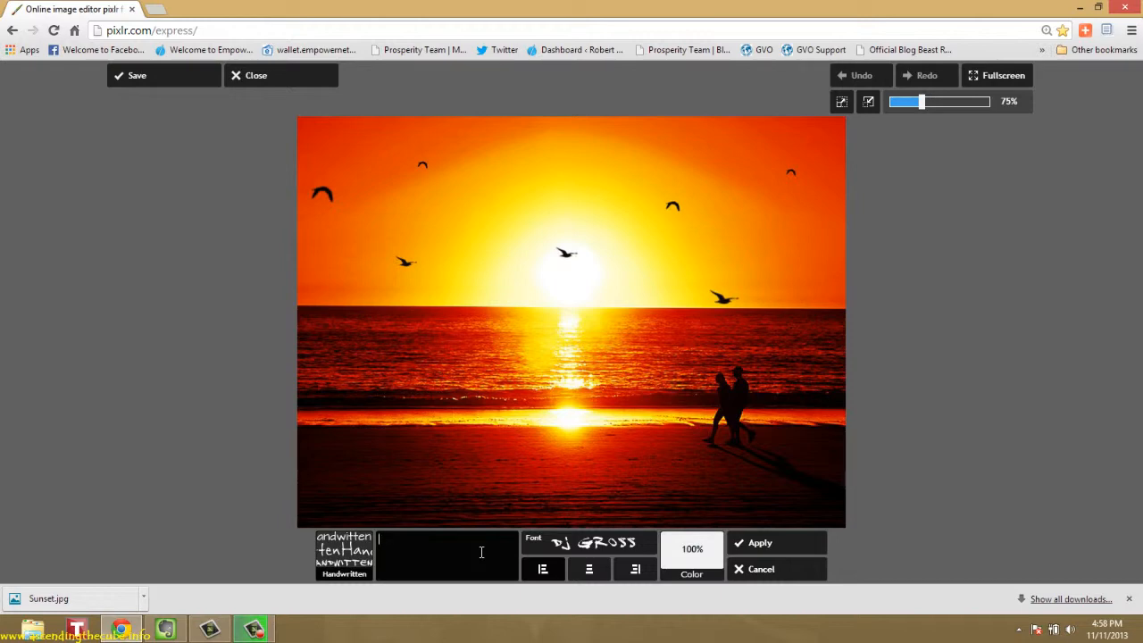
type("I")
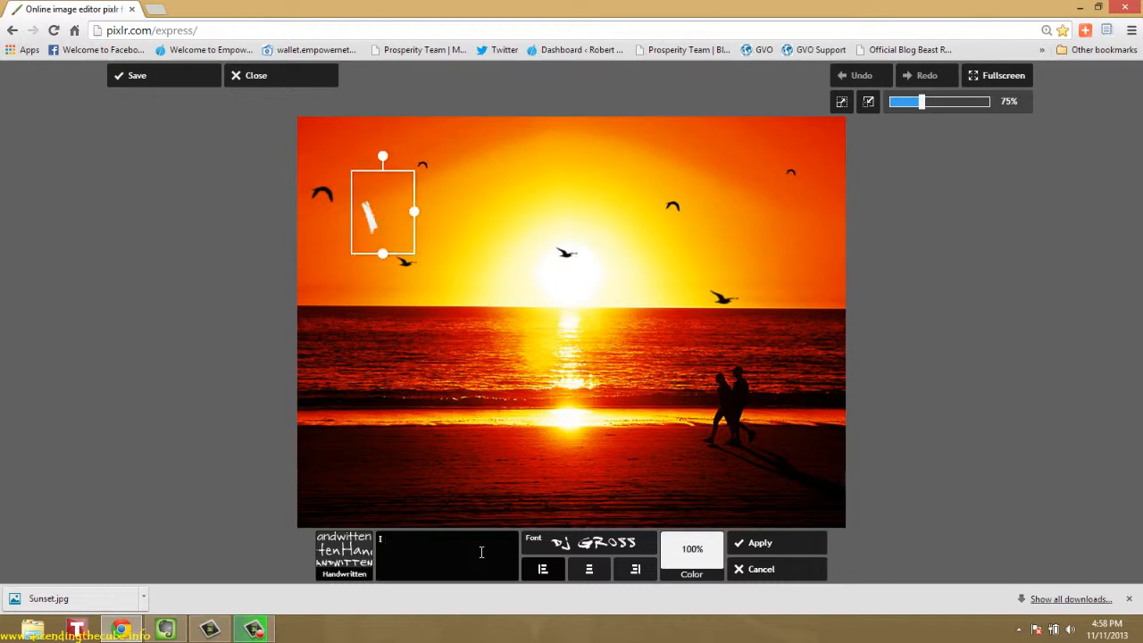
type(" dream of")
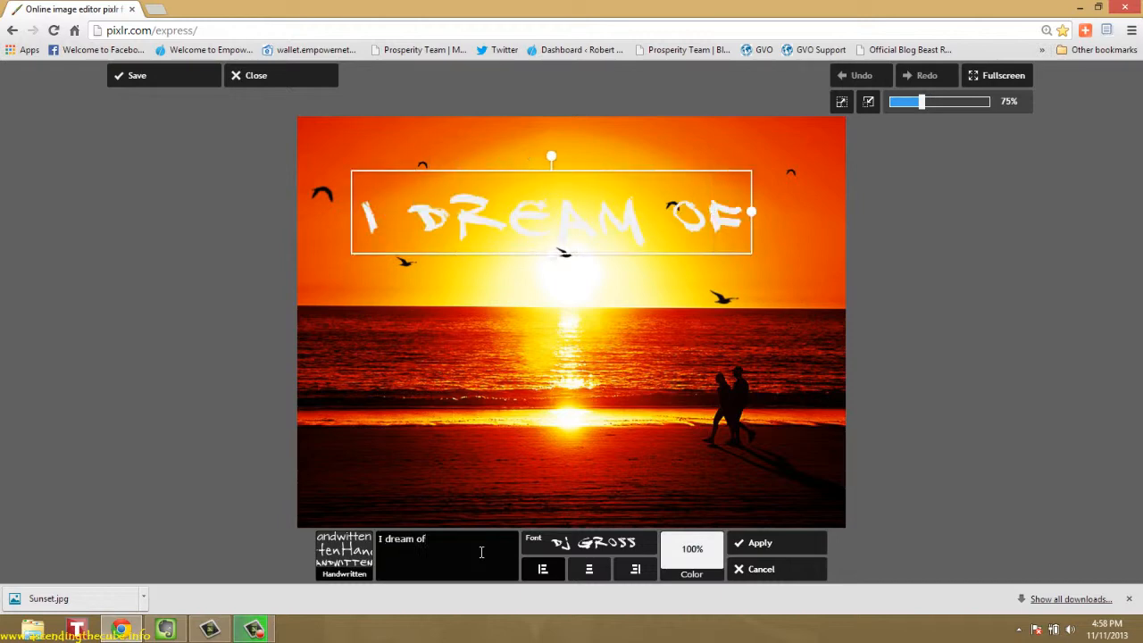
type(" livin")
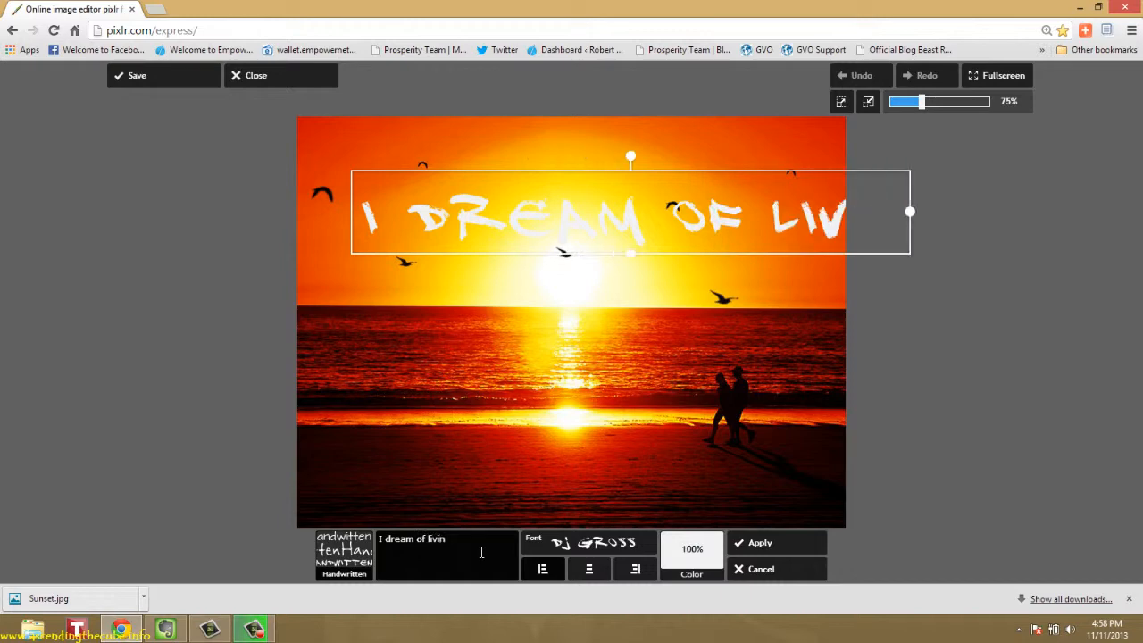
type("g on t")
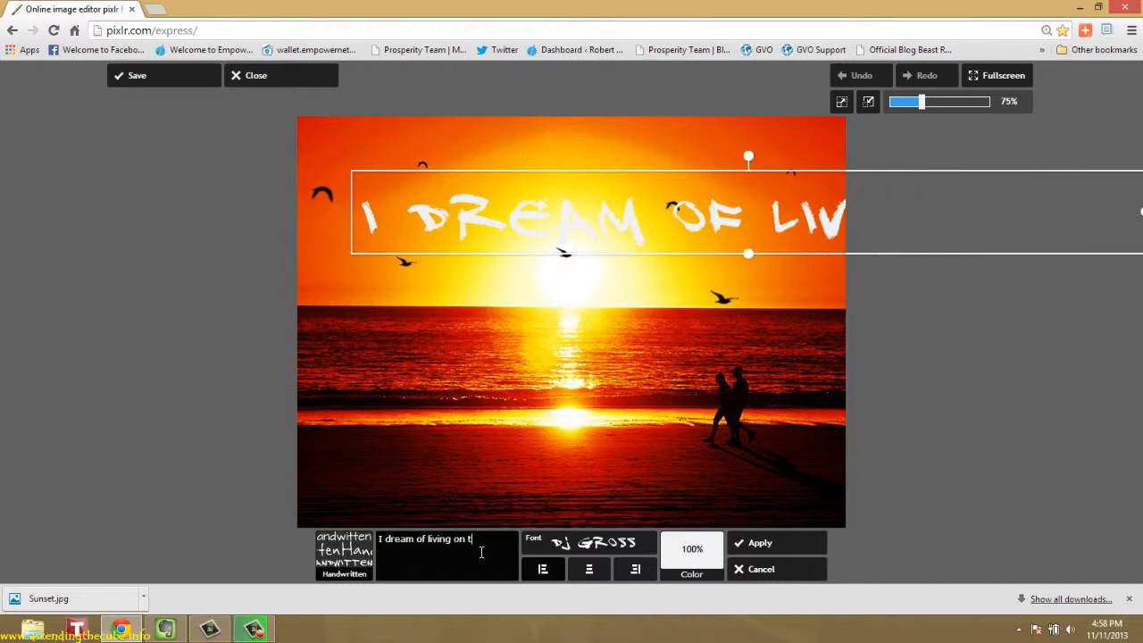
type("he beaches ")
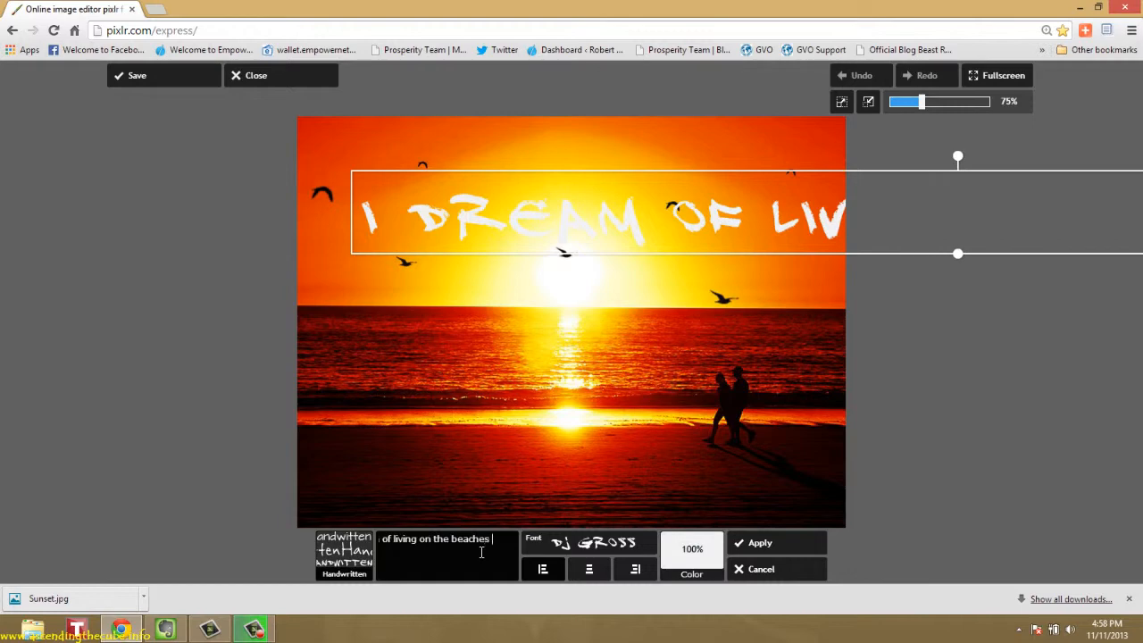
type("of the wr")
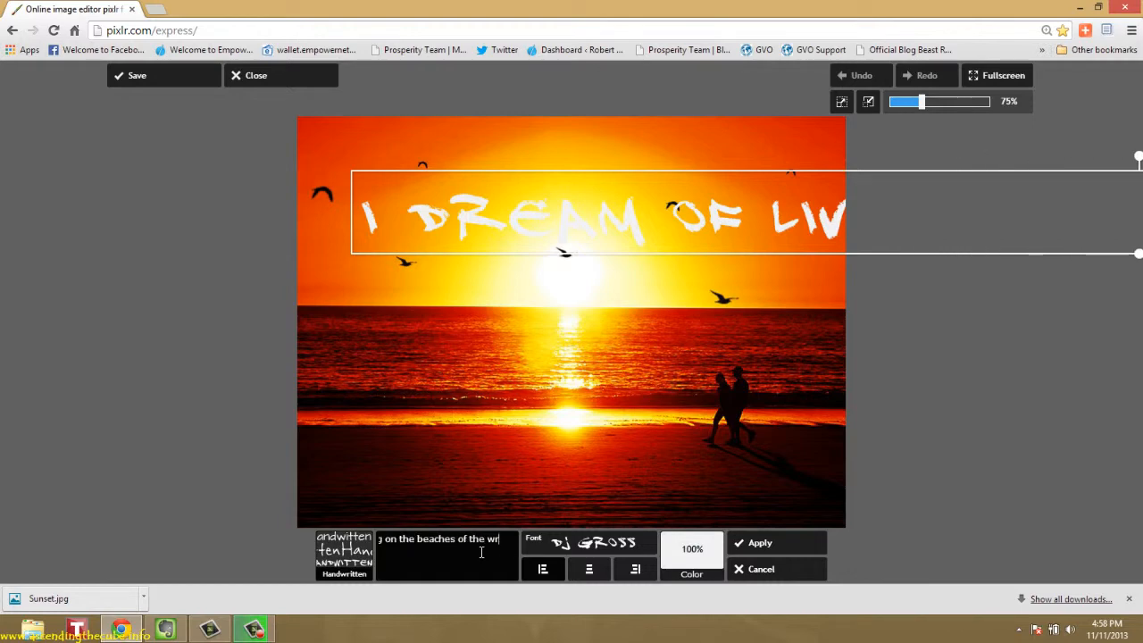
Trim the end of the caption so that it reads "I dream of liv"
key("BackSpace")
key("BackSpace")
key("BackSpace")
key("BackSpace")
key("BackSpace")
key("BackSpace")
key("BackSpace")
key("BackSpace")
key("BackSpace")
key("BackSpace")
key("BackSpace")
key("BackSpace")
key("BackSpace")
key("BackSpace")
key("BackSpace")
key("BackSpace")
key("BackSpace")
key("BackSpace")
key("BackSpace")
key("BackSpace")
key("BackSpace")
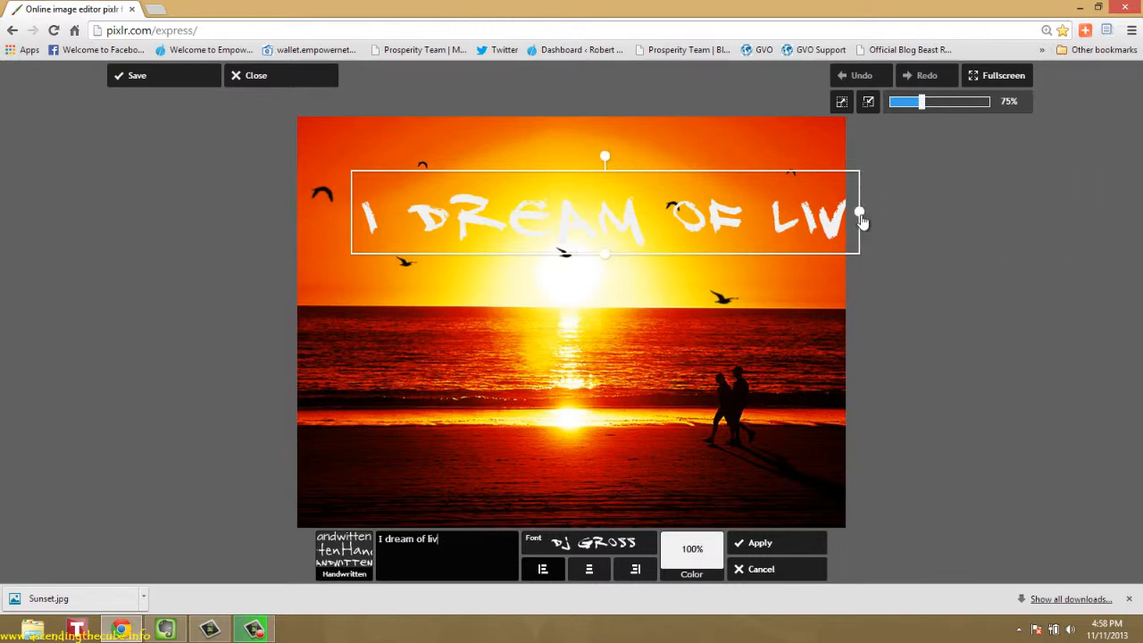
Scale the caption down and place it on the dark sand left of the walking couple
left_click_drag(860, 214, 746, 238)
left_click_drag(671, 239, 522, 460)
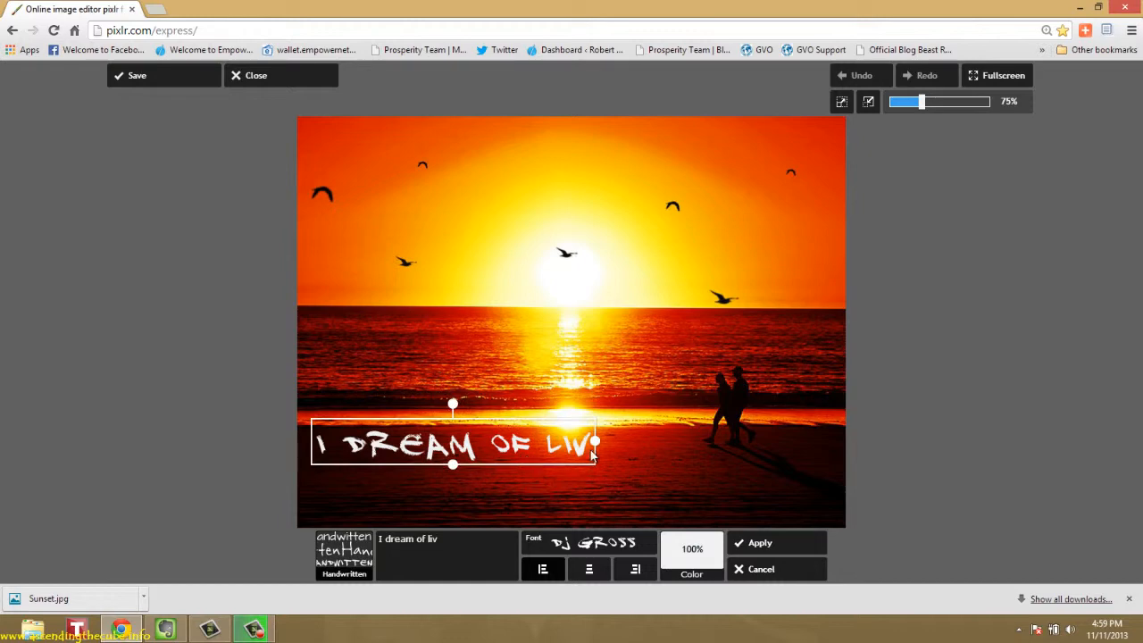
left_click_drag(594, 441, 563, 443)
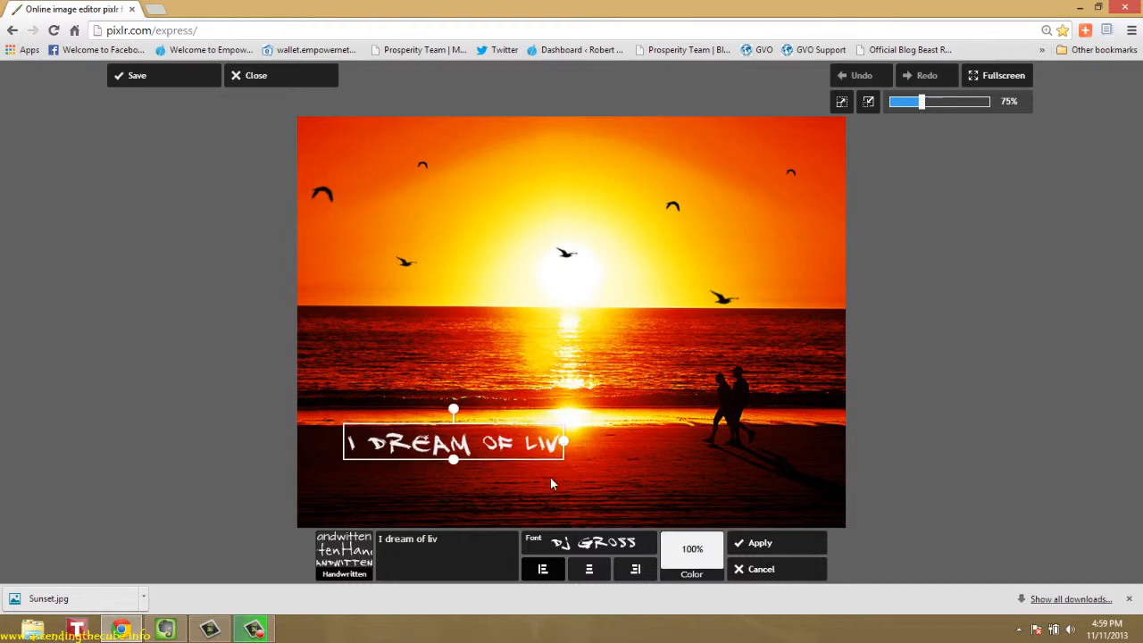
Try the Architects daughter font on the caption and settle on Daniel
left_click(582, 546)
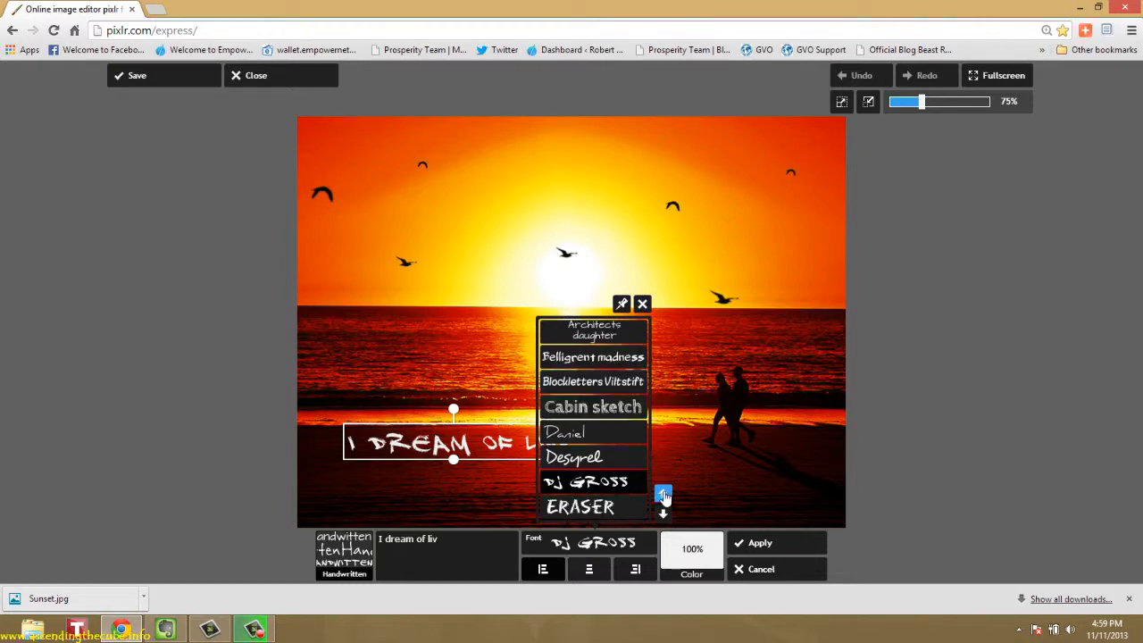
left_click(617, 334)
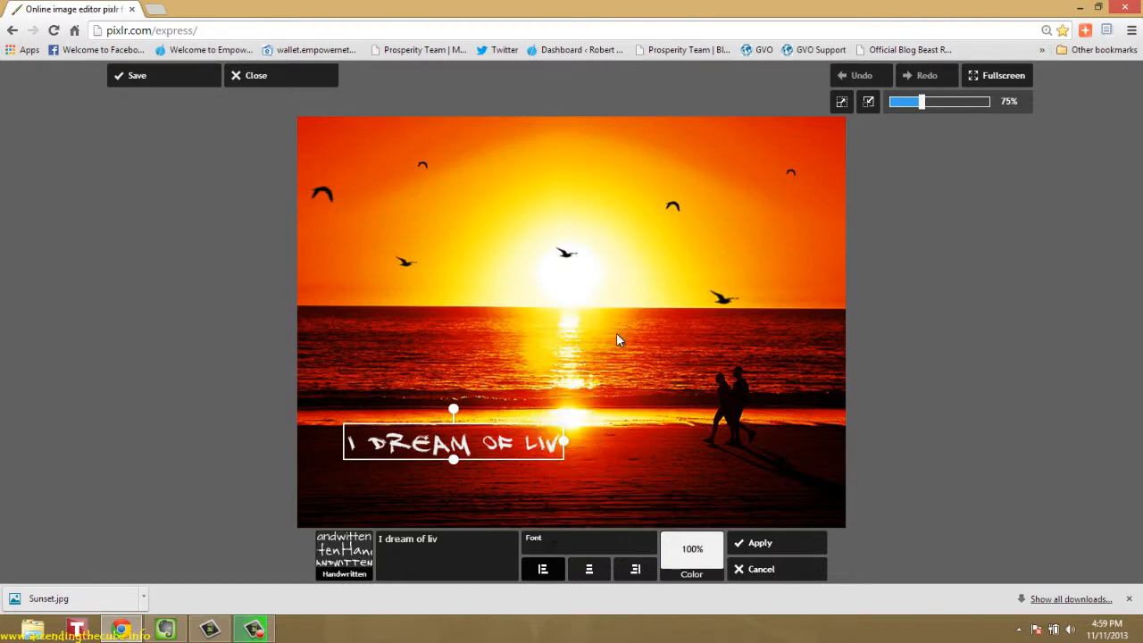
left_click(620, 548)
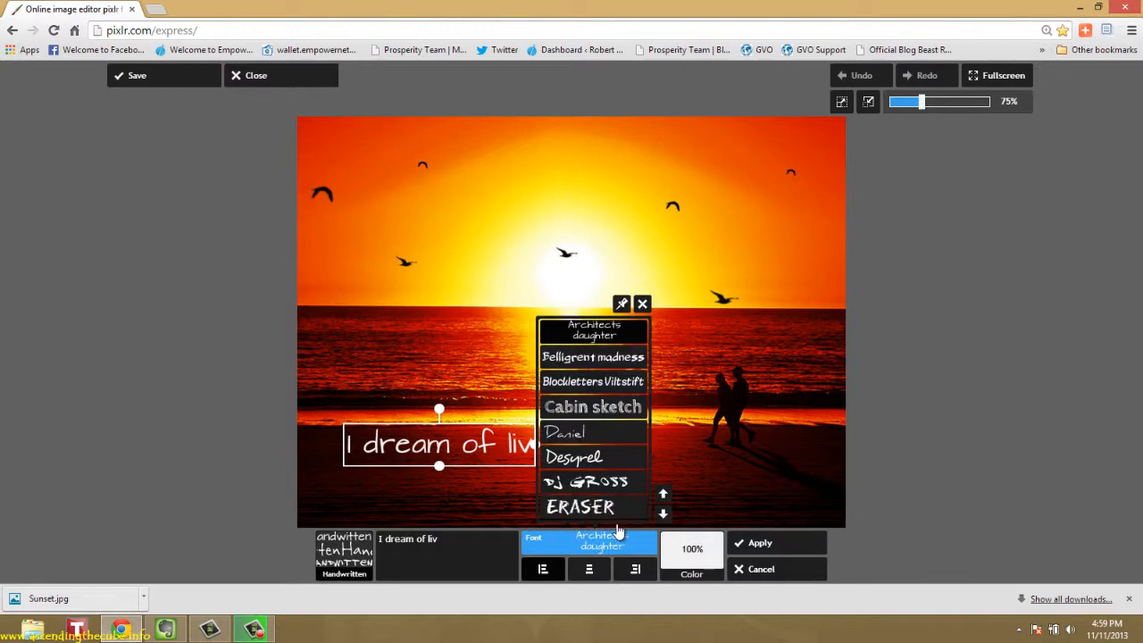
left_click(612, 435)
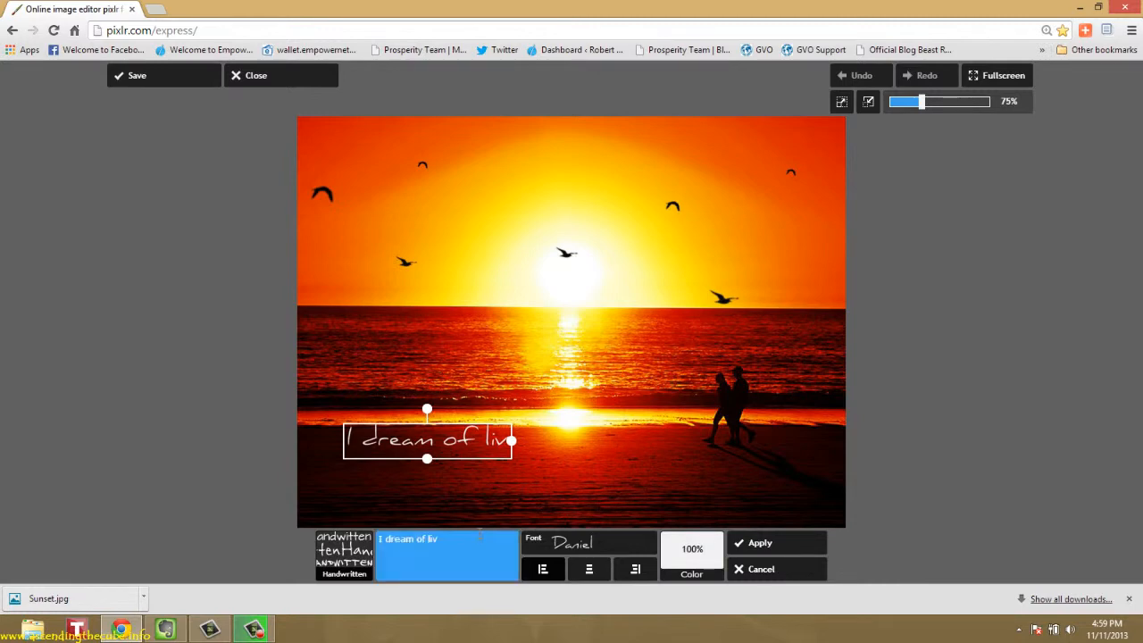
Complete the caption as "I dream of living on the beaches of the world!", with a line break before "of the world!"
left_click(477, 538)
type("ing")
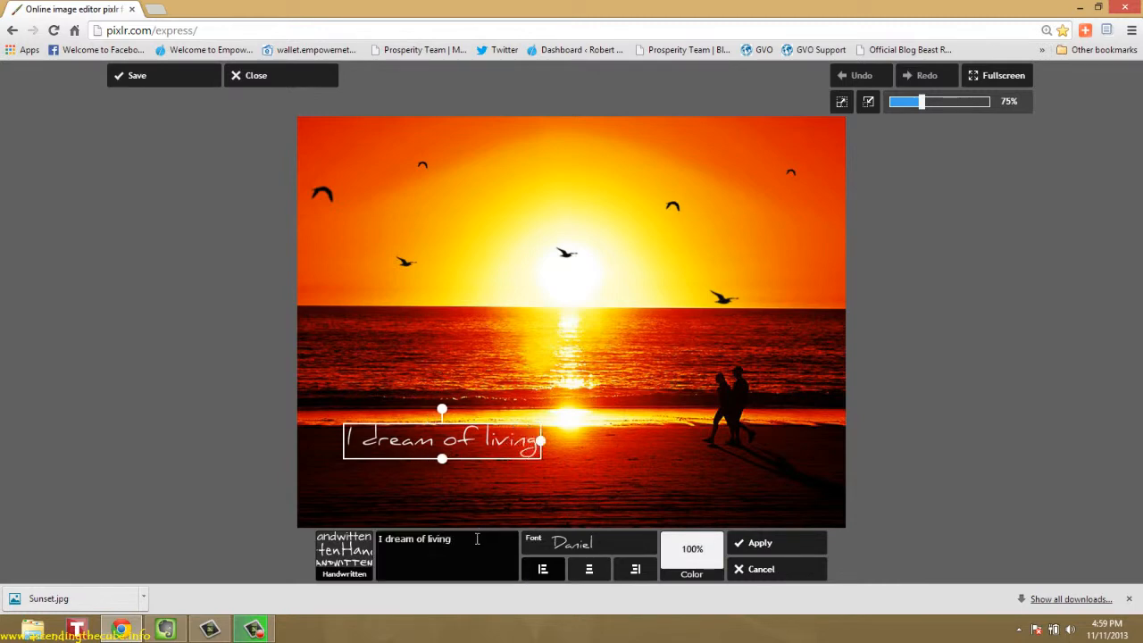
type(" on the")
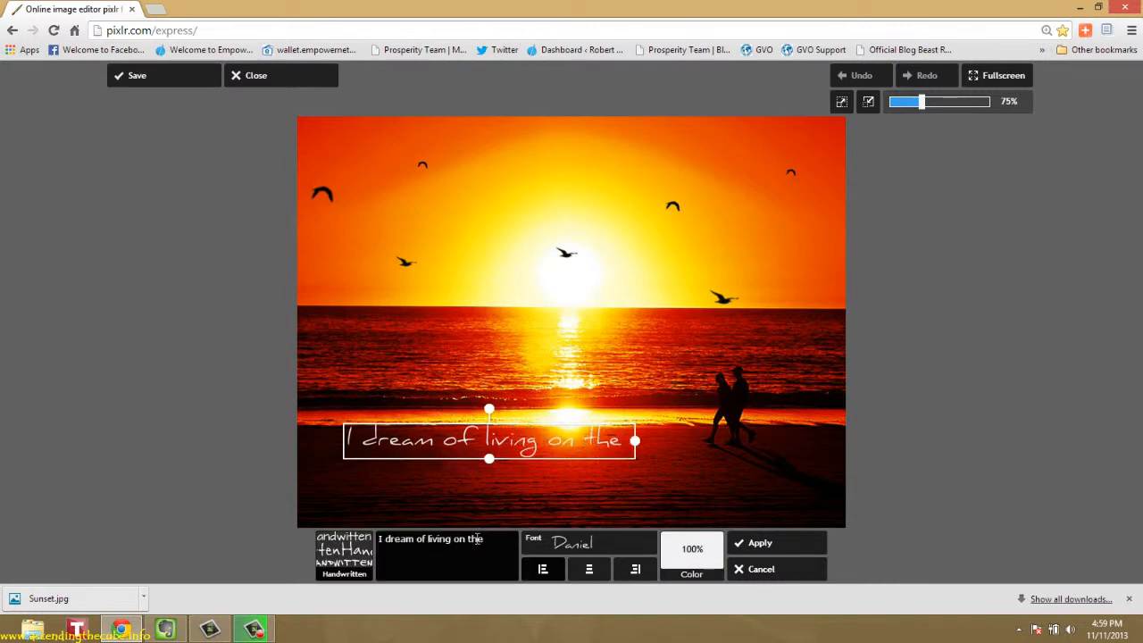
type(" beaches")
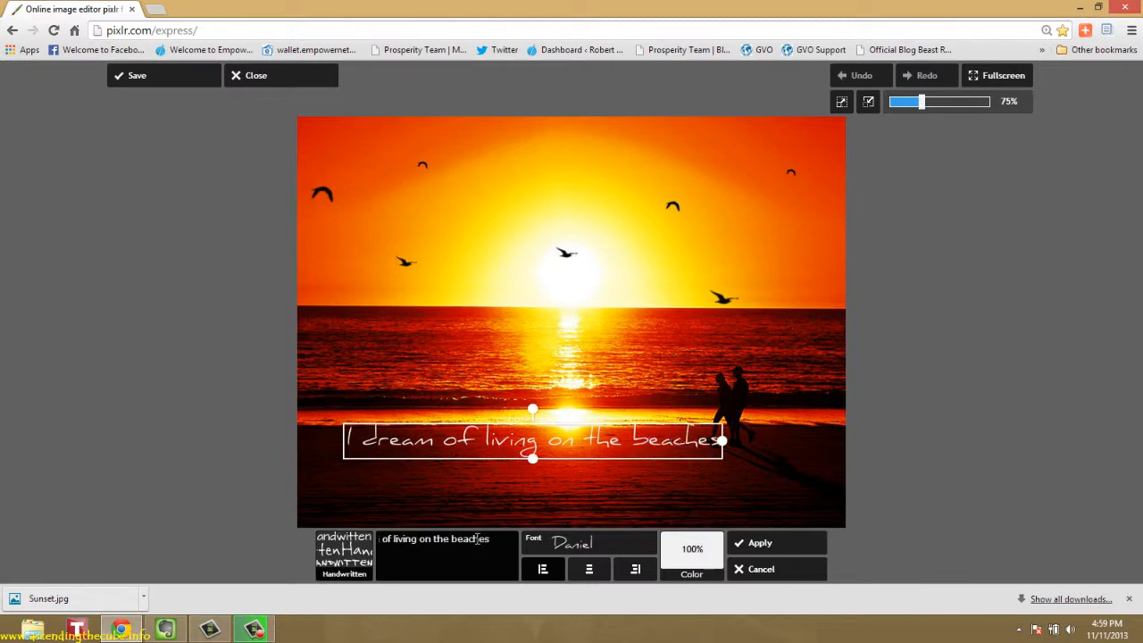
key("Return")
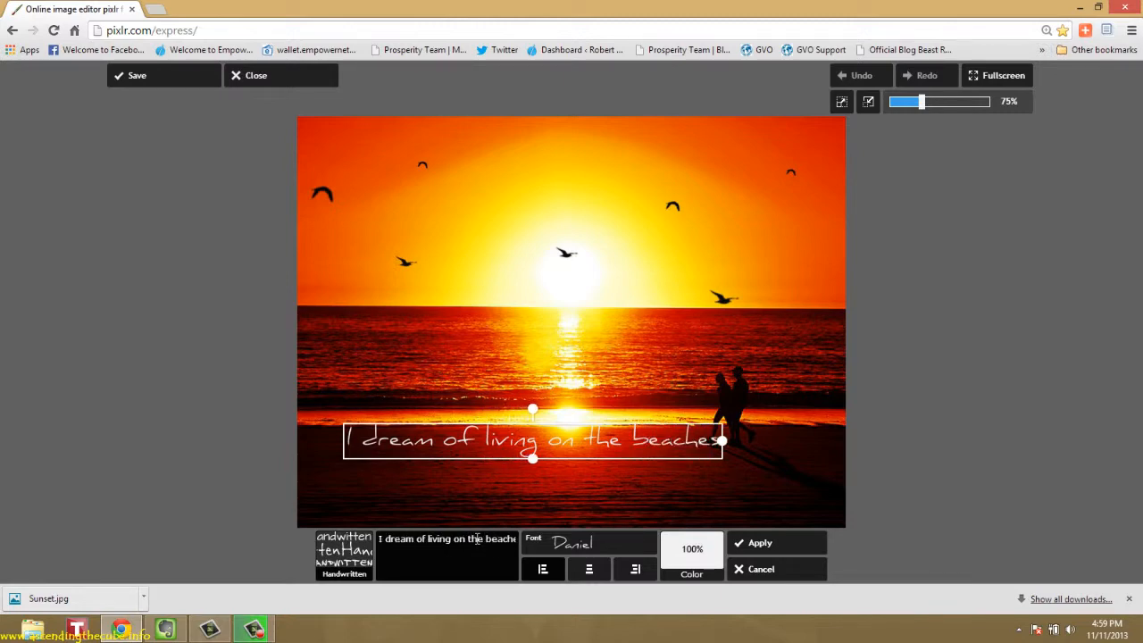
type("of")
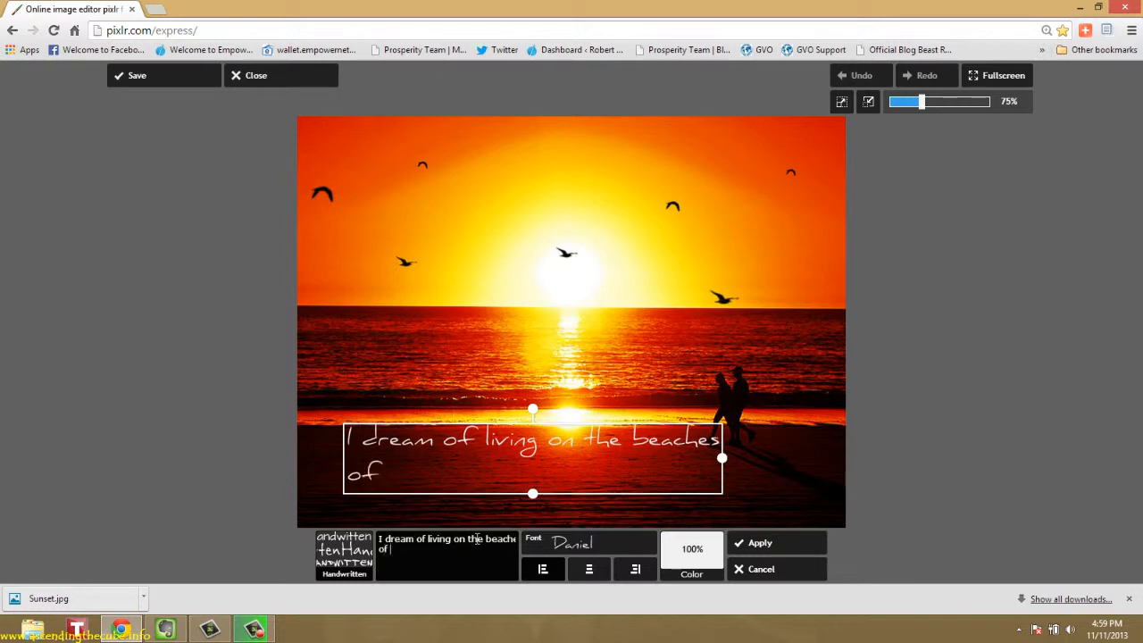
type(" the world!")
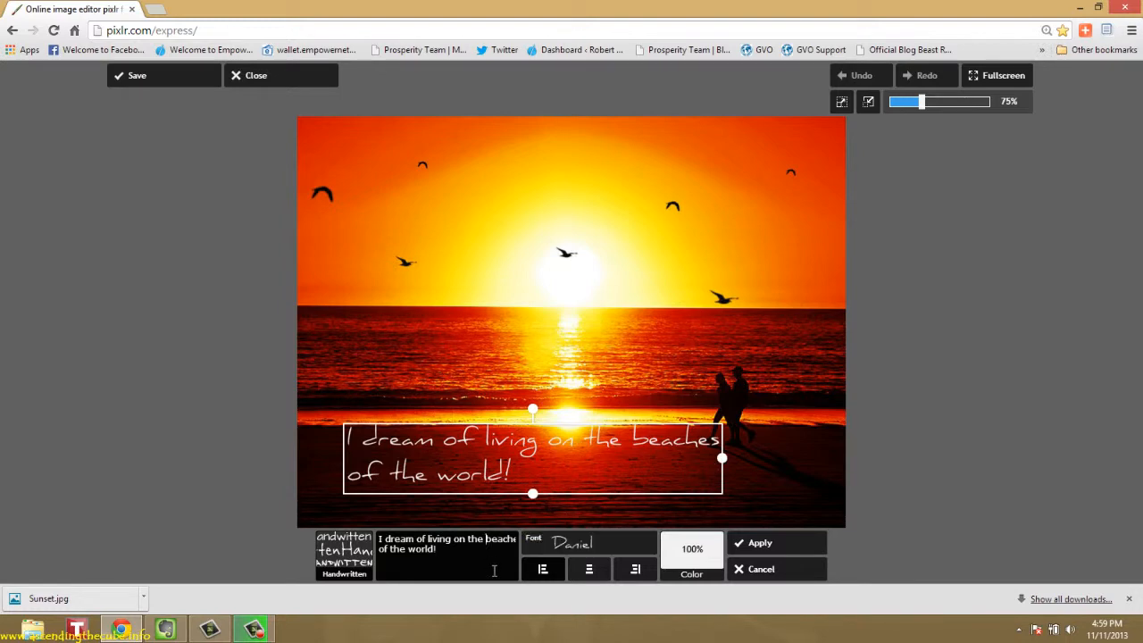
Move the caption's line break to before "beaches", then enlarge the text slightly and shift it toward the middle of the sand
key("Return")
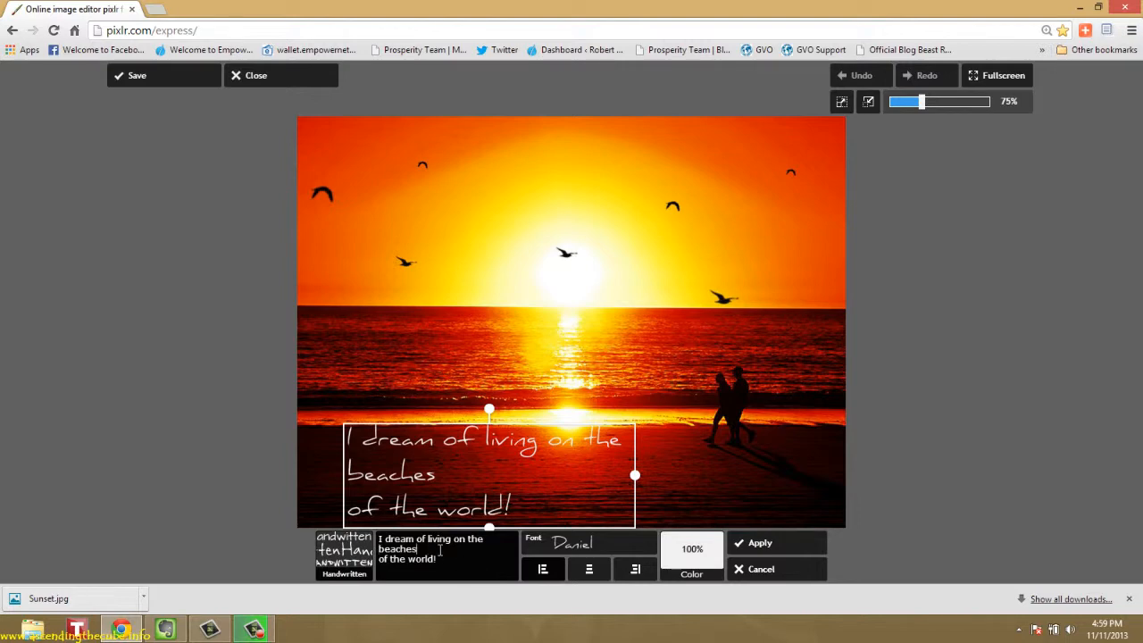
key("BackSpace")
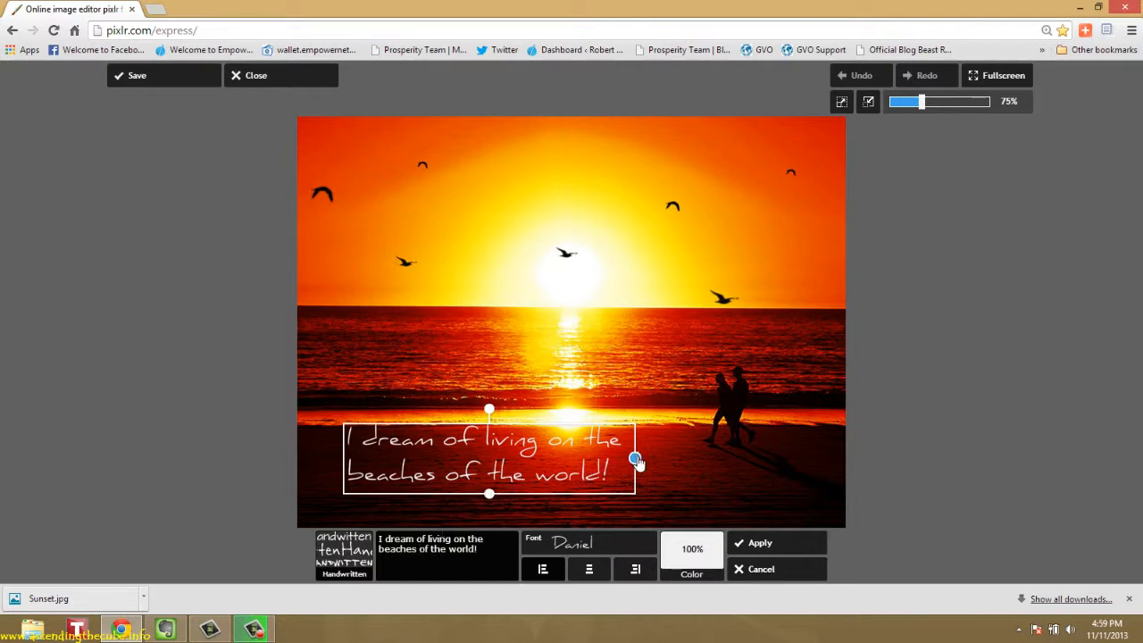
left_click_drag(647, 463, 665, 483)
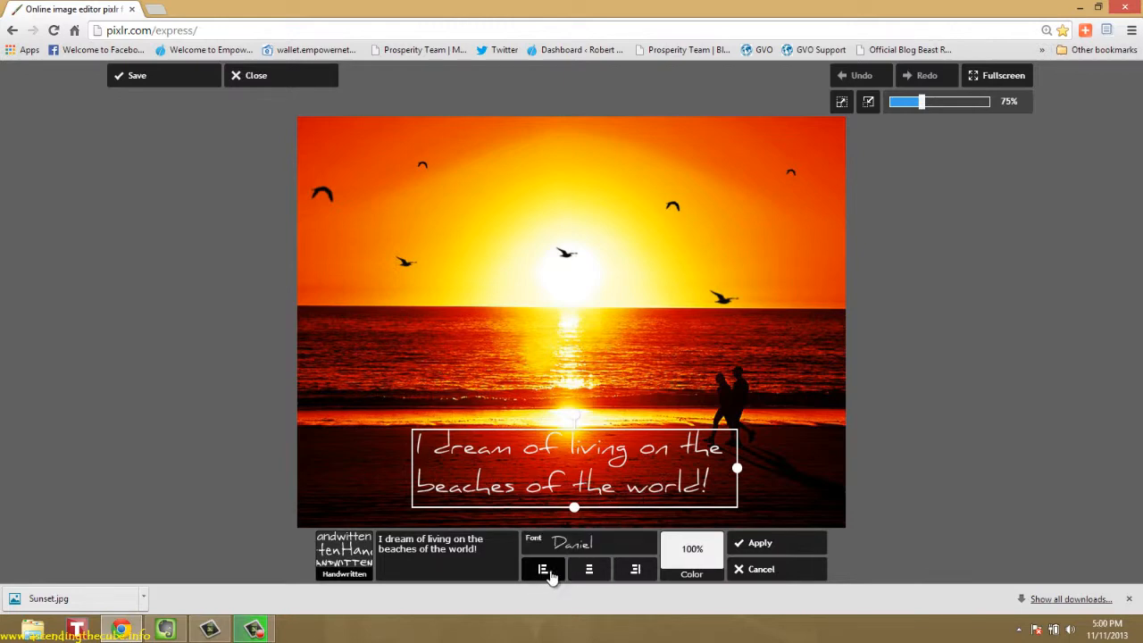
Centre-align the two caption lines after trying right alignment, and scale the caption down slightly
left_click(587, 574)
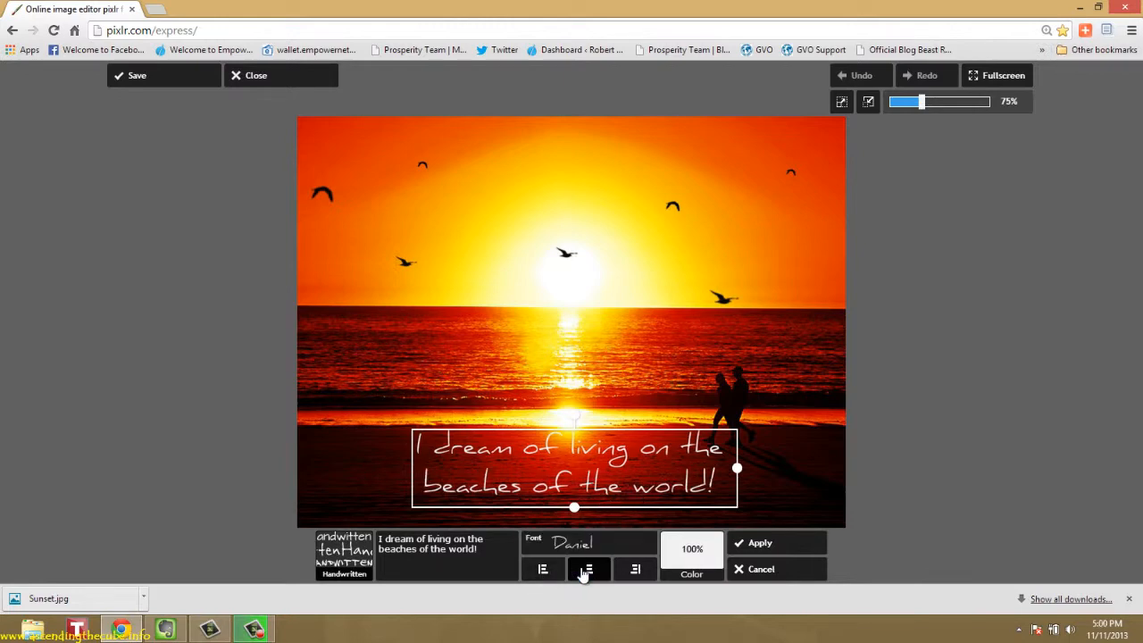
left_click(632, 574)
left_click(590, 574)
left_click_drag(574, 508, 572, 508)
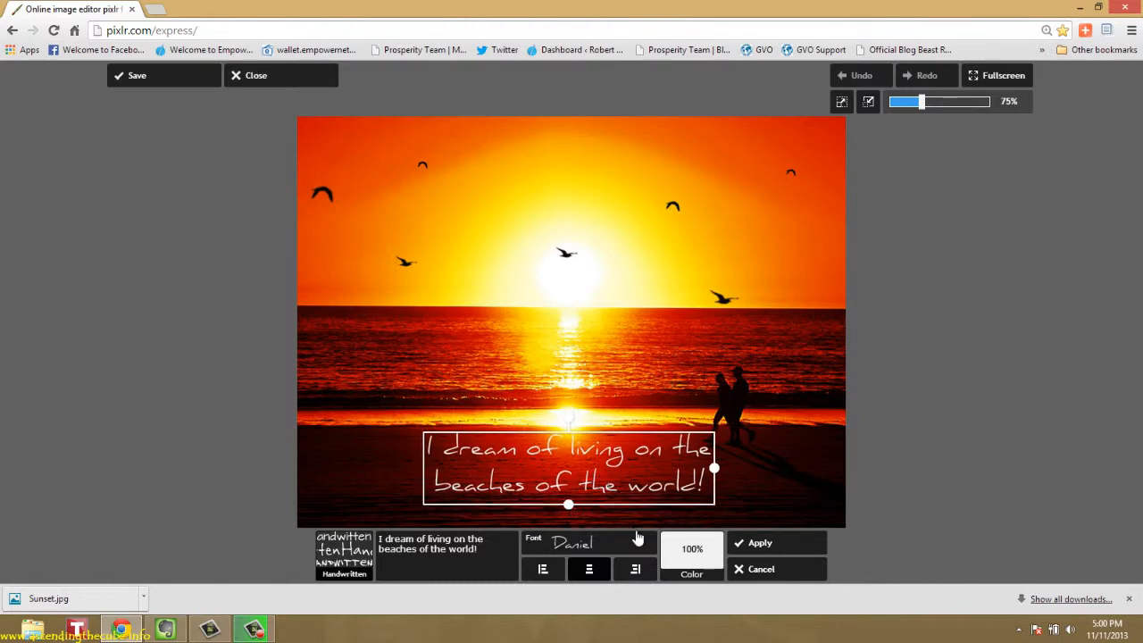
Try bright cyan for the caption, settle on golden yellow at 100% opacity, and apply the text to the image
left_click(690, 576)
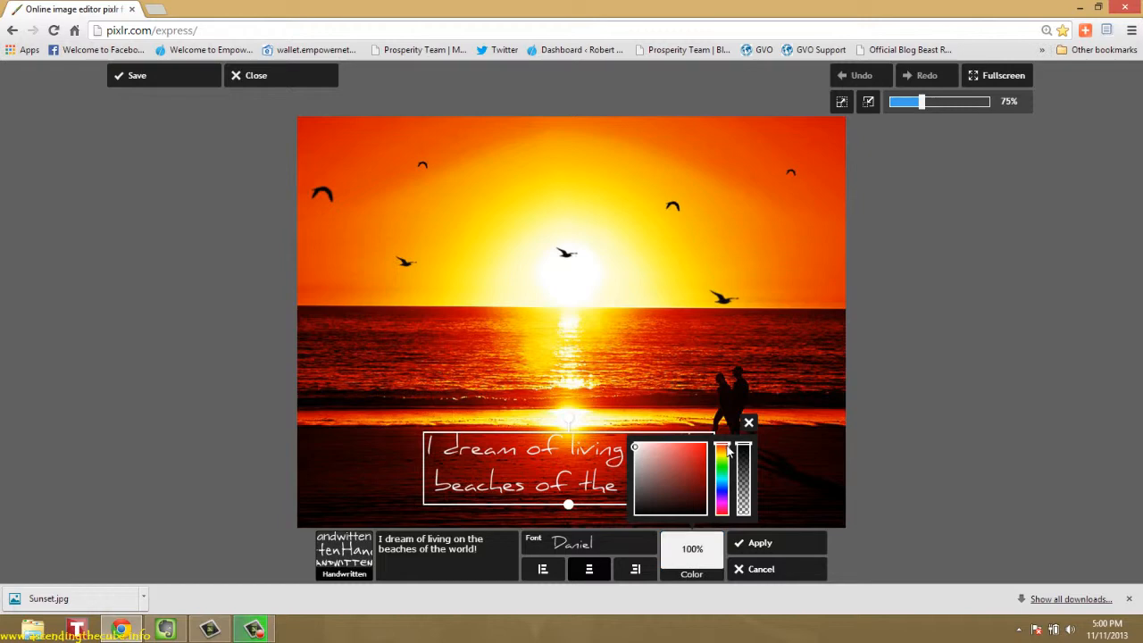
mouse_move(727, 453)
left_mouse_down()
mouse_move(729, 493)
mouse_move(726, 442)
mouse_move(732, 495)
mouse_move(727, 482)
left_mouse_up()
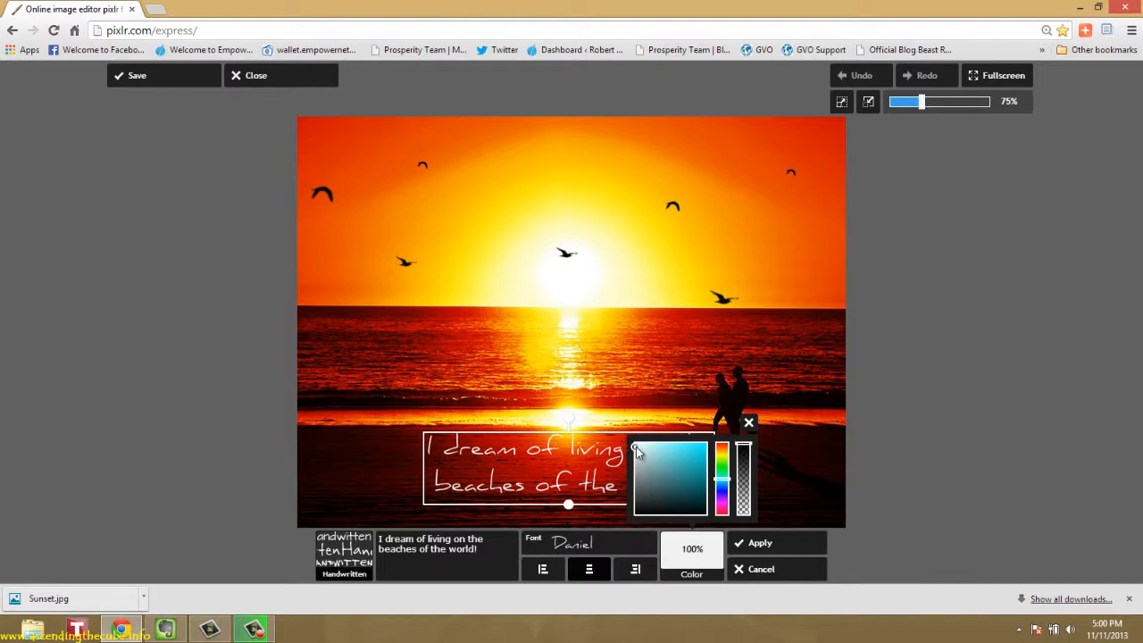
left_click_drag(636, 447, 692, 457)
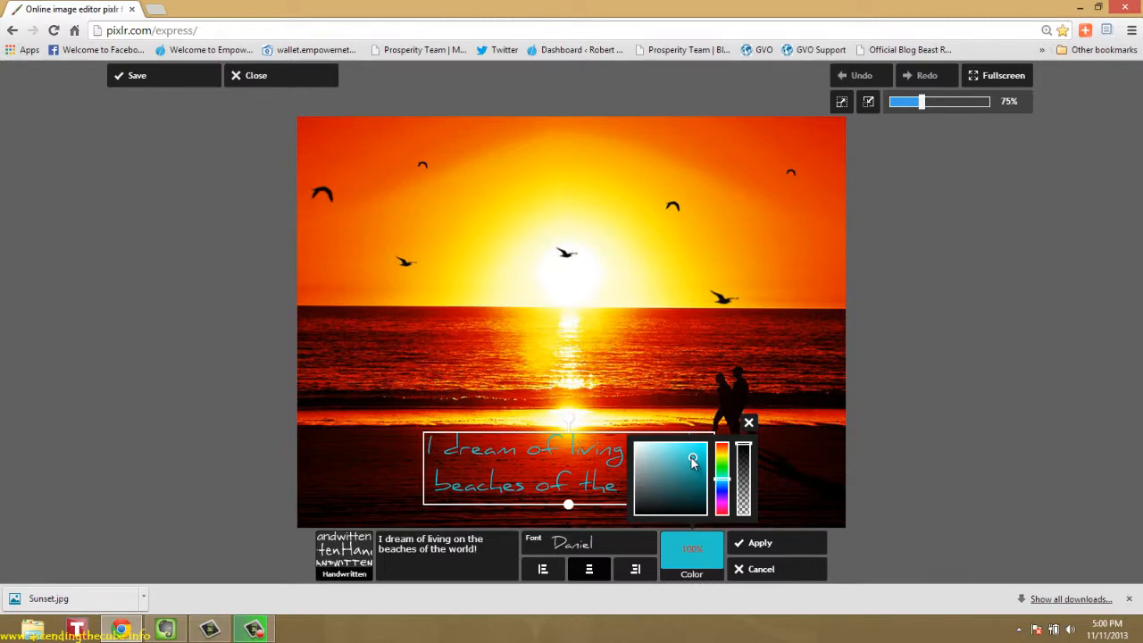
mouse_move(693, 458)
left_mouse_down()
mouse_move(707, 450)
mouse_move(703, 527)
mouse_move(683, 485)
mouse_move(636, 443)
mouse_move(705, 449)
left_mouse_up()
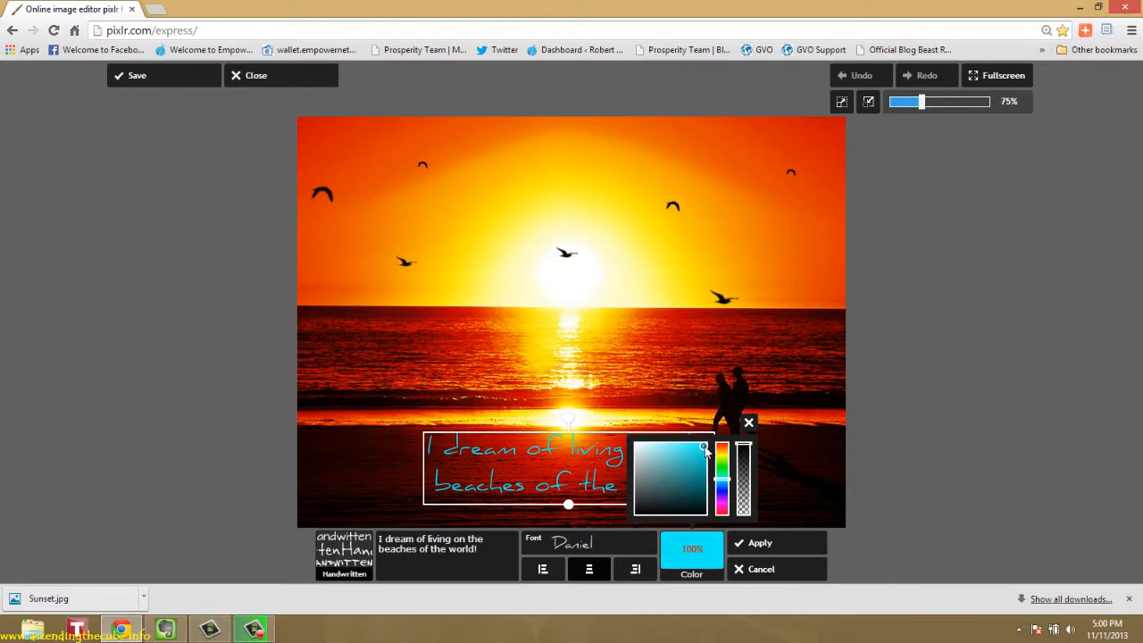
mouse_move(722, 481)
left_mouse_down()
mouse_move(722, 444)
mouse_move(727, 525)
mouse_move(725, 461)
left_mouse_up()
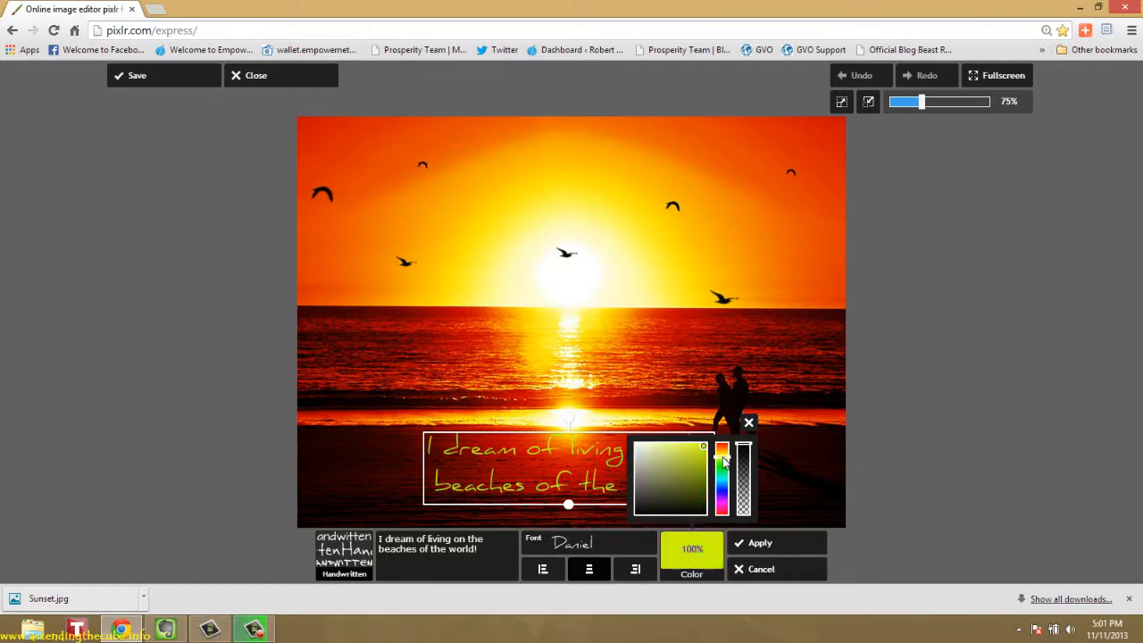
left_click_drag(723, 459, 723, 459)
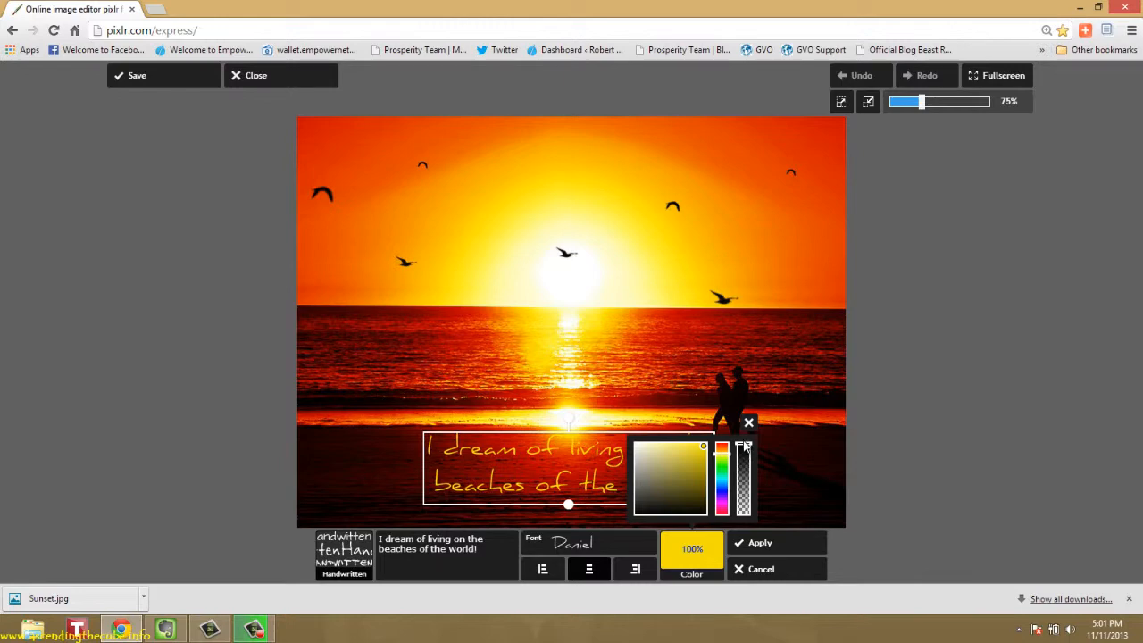
mouse_move(747, 453)
left_mouse_down()
mouse_move(748, 518)
mouse_move(746, 446)
left_mouse_up()
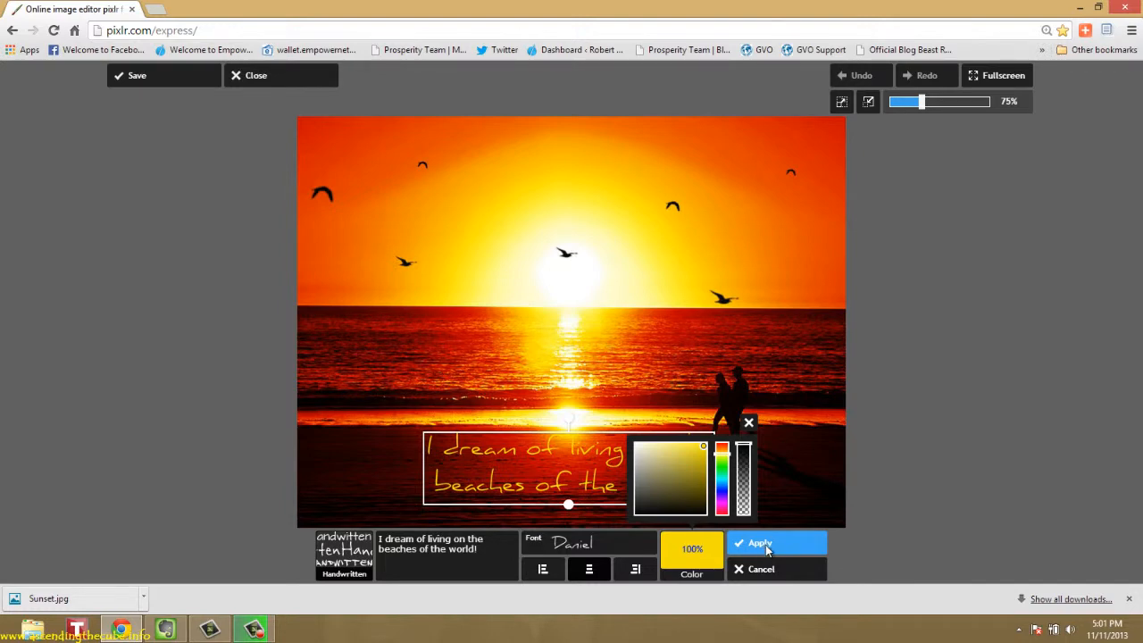
left_click(761, 545)
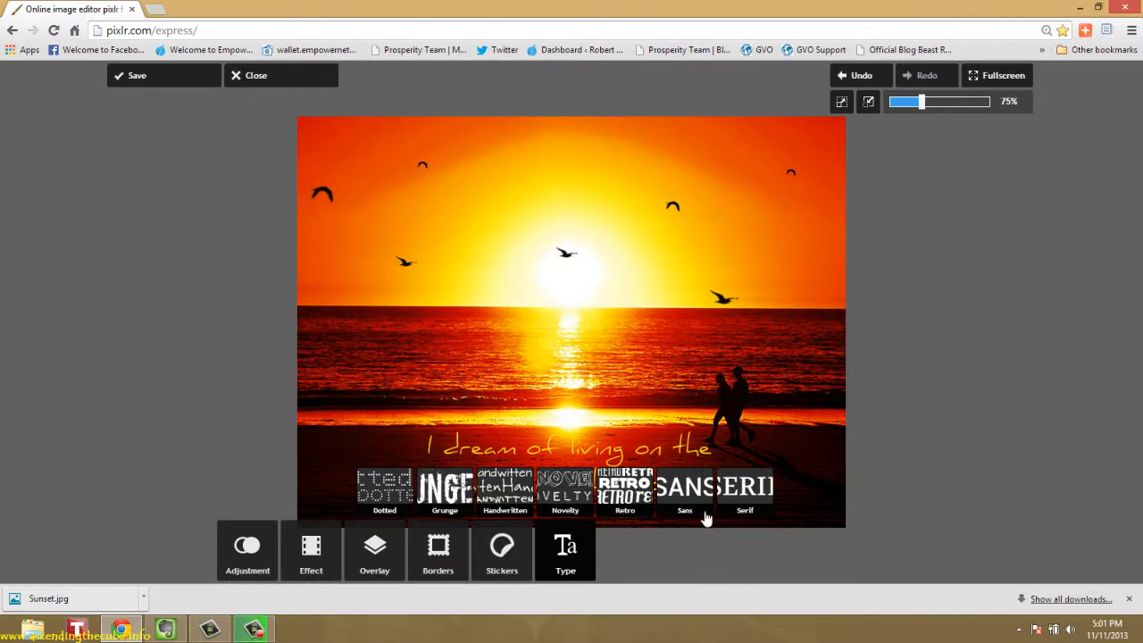
Add the Serif text "ascendingthecube.info", scaled down to a small line in the lower-left corner of the photo
left_click(565, 559)
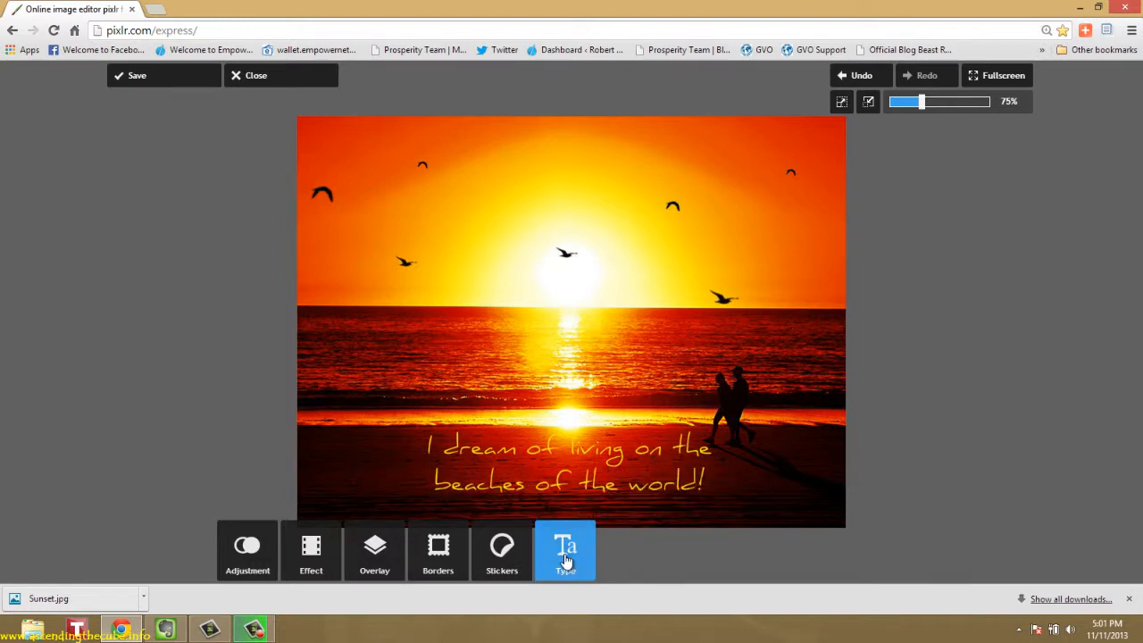
left_click(565, 559)
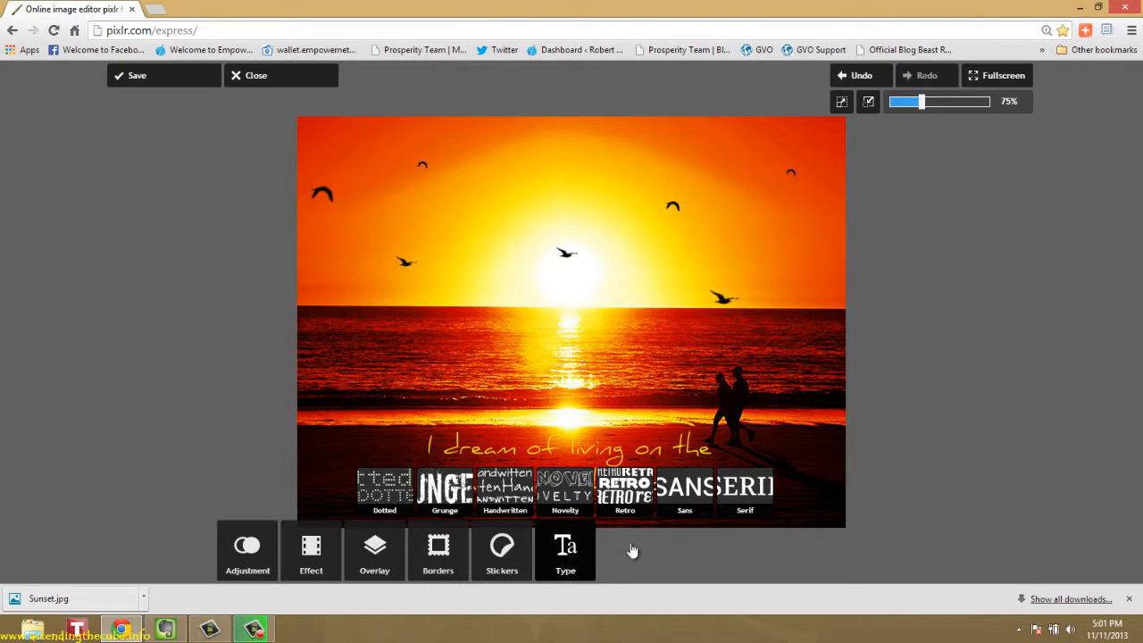
left_click(746, 491)
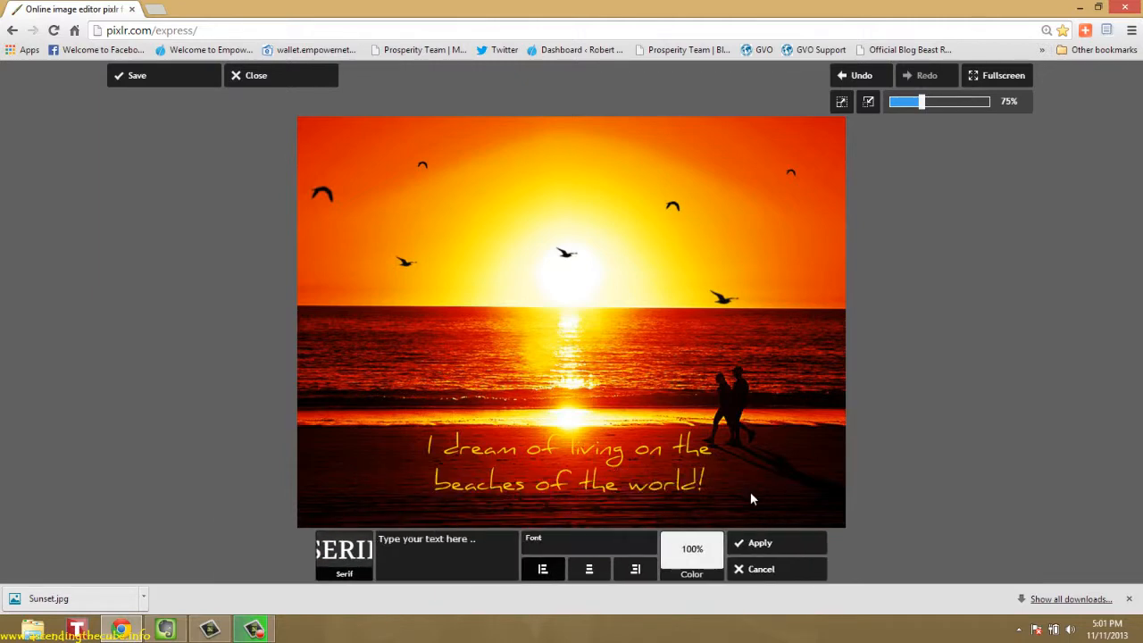
left_click(461, 541)
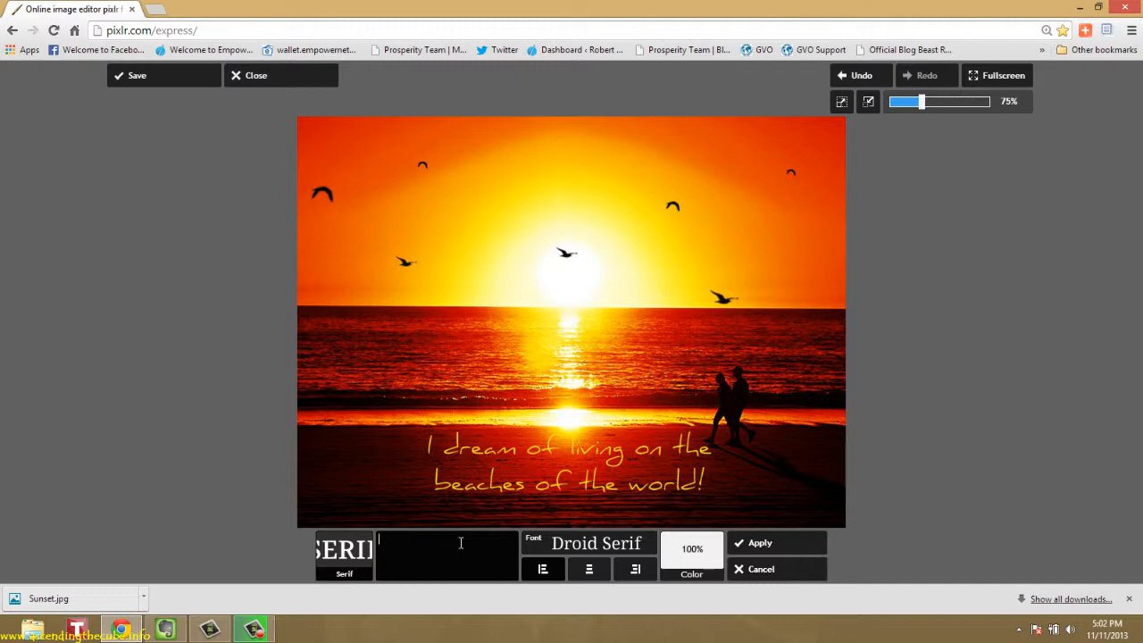
type("asce")
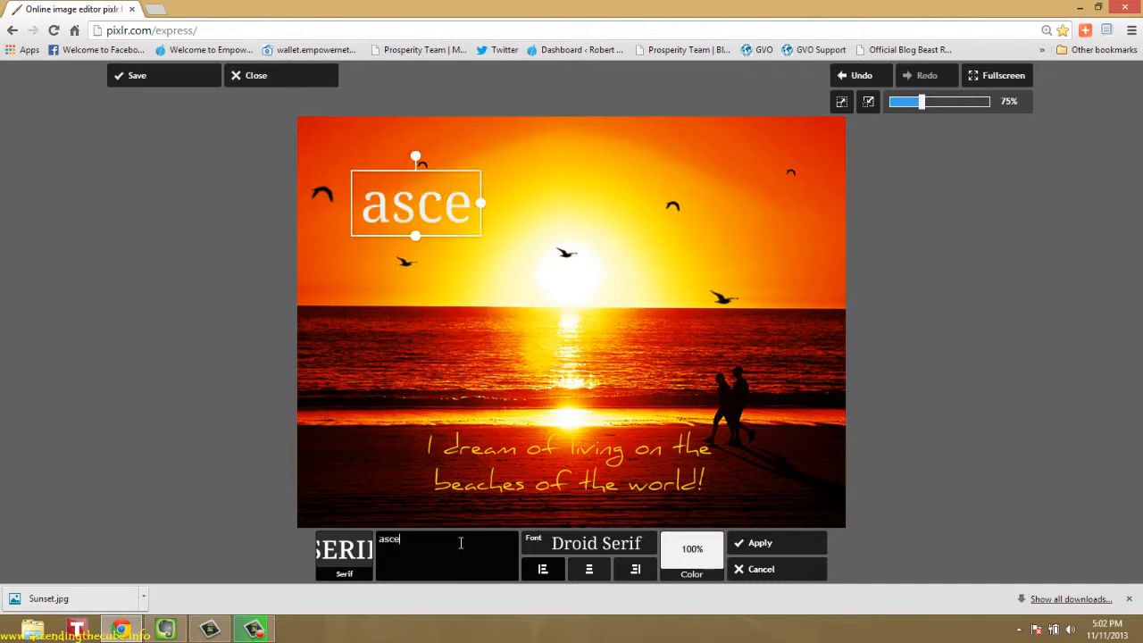
type("ndingthe")
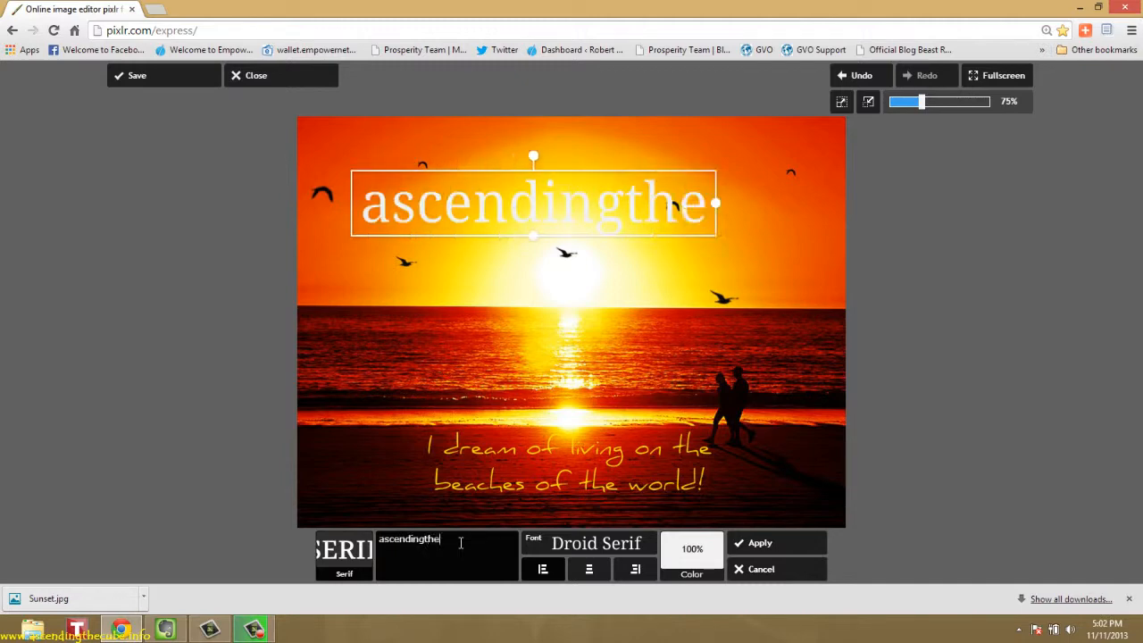
type("cube.in")
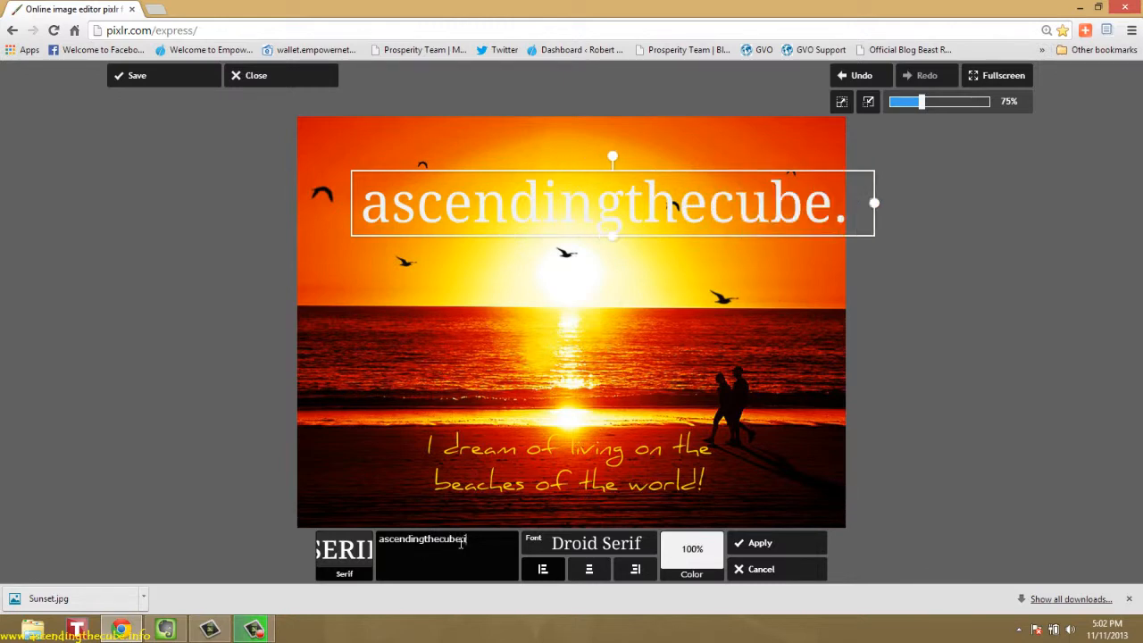
type("fo")
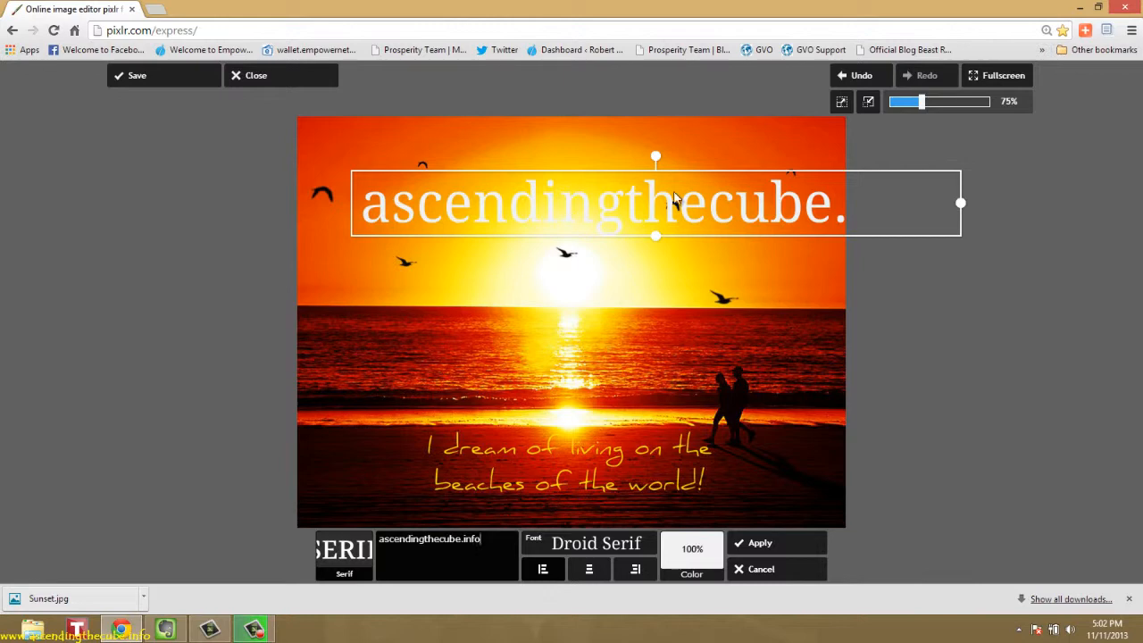
left_click_drag(961, 204, 426, 518)
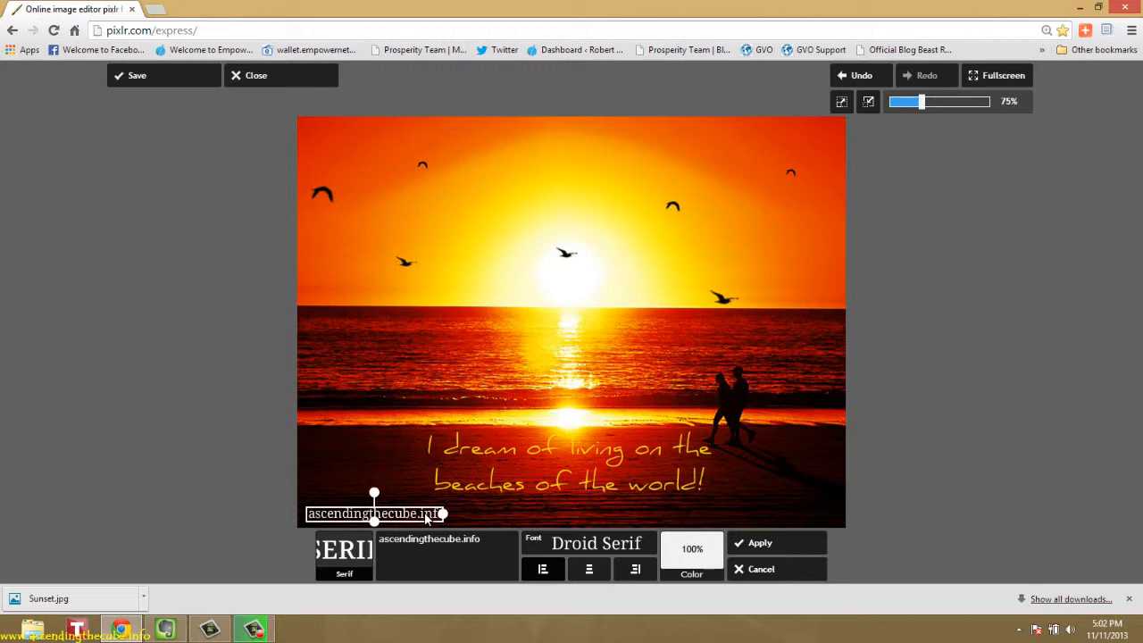
Try the Afta Serif, Bentham and Devroyn fonts on the website text, and return it to Droid Serif
left_click(626, 550)
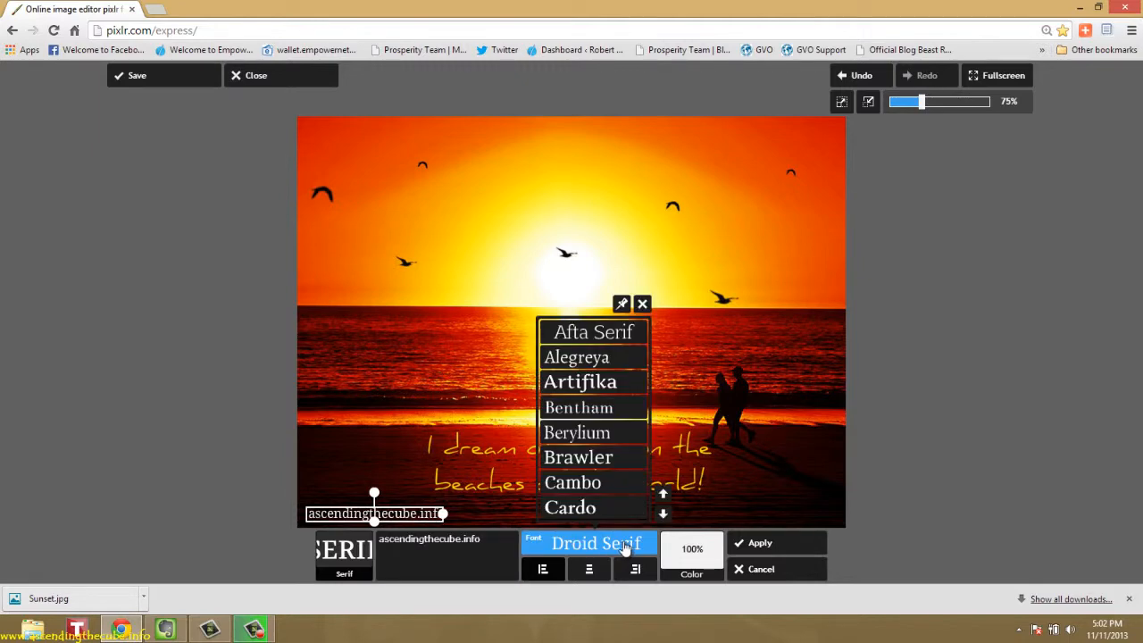
left_click(609, 331)
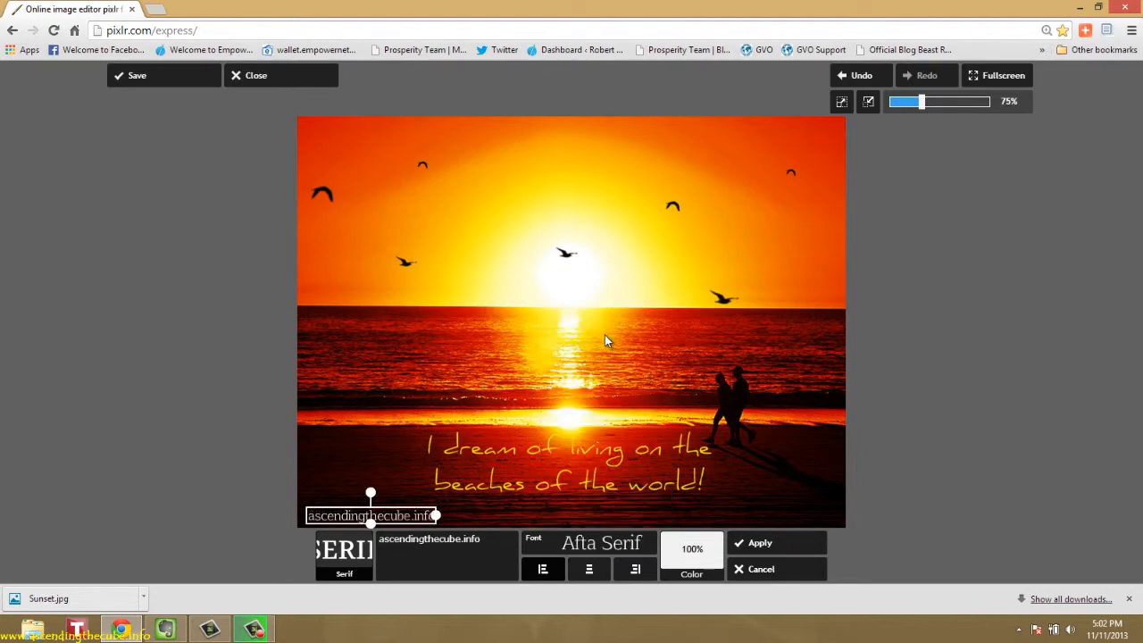
left_click(599, 545)
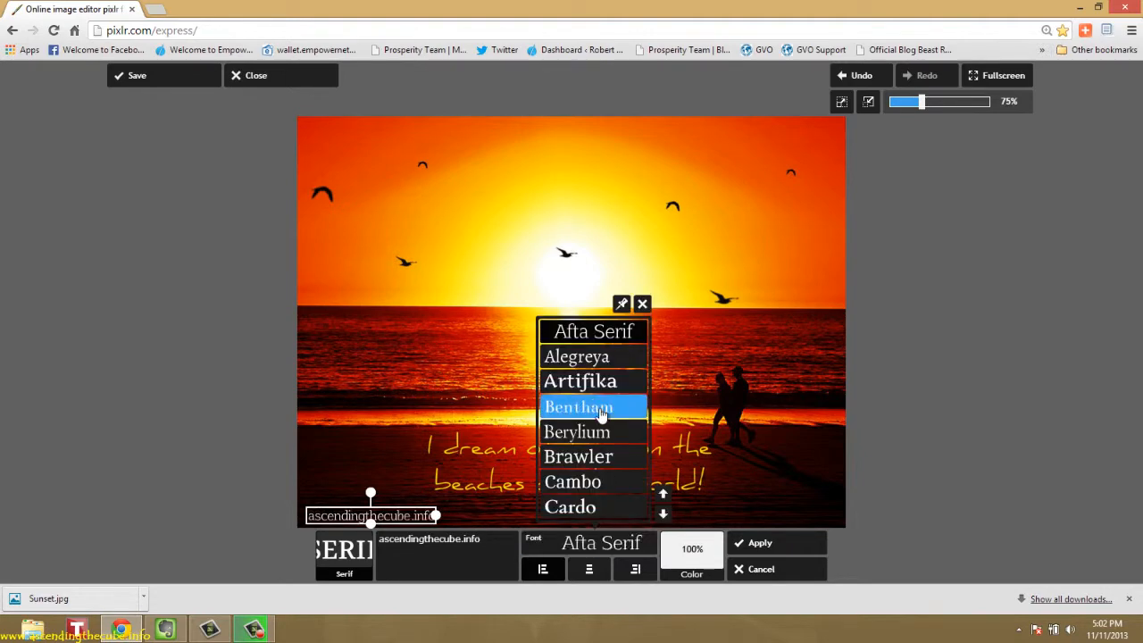
left_click(604, 413)
left_click(587, 546)
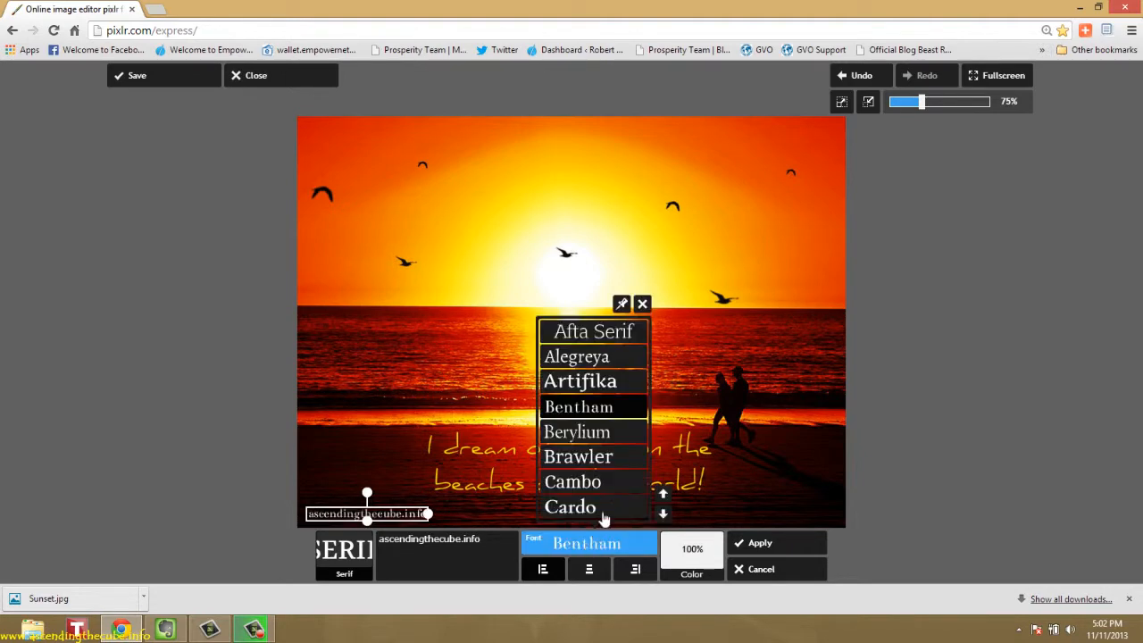
left_click(662, 514)
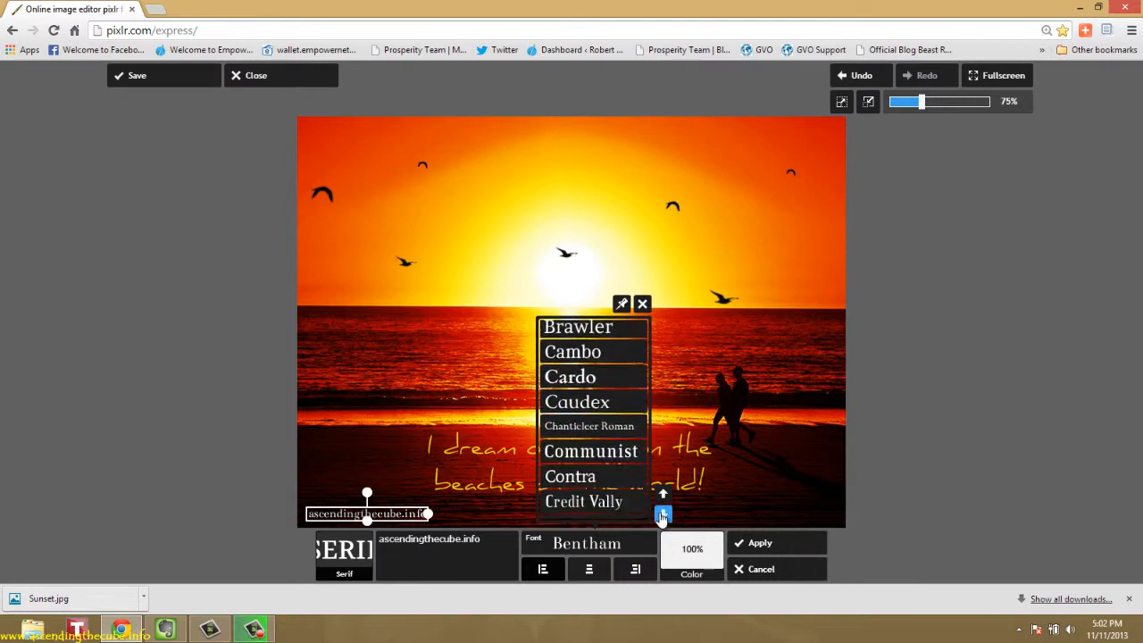
left_click(663, 514)
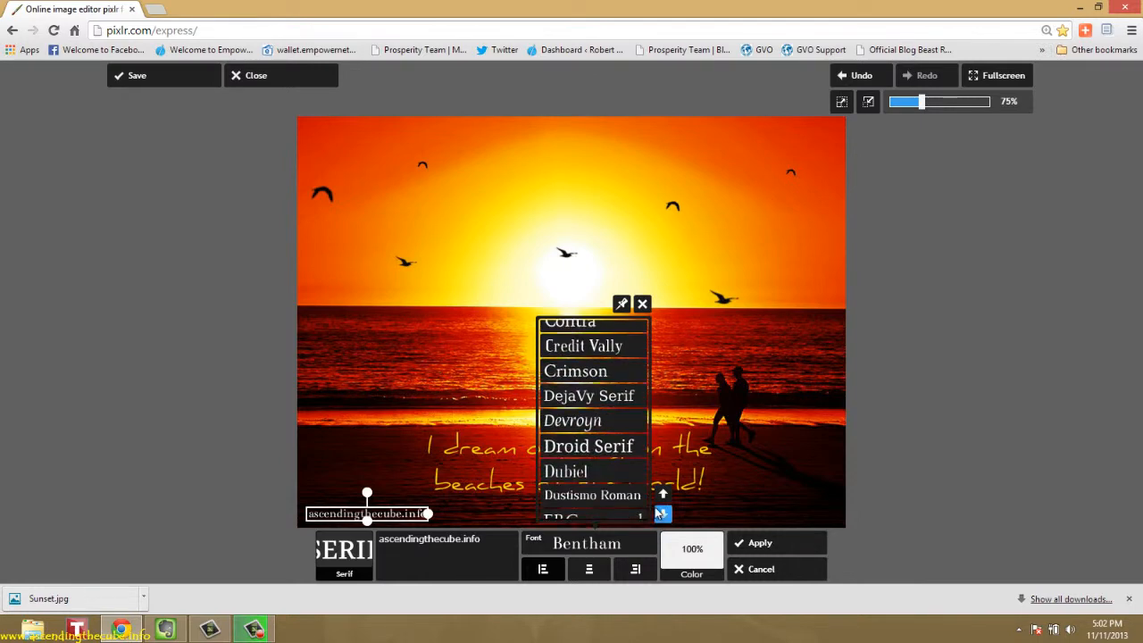
left_click(603, 420)
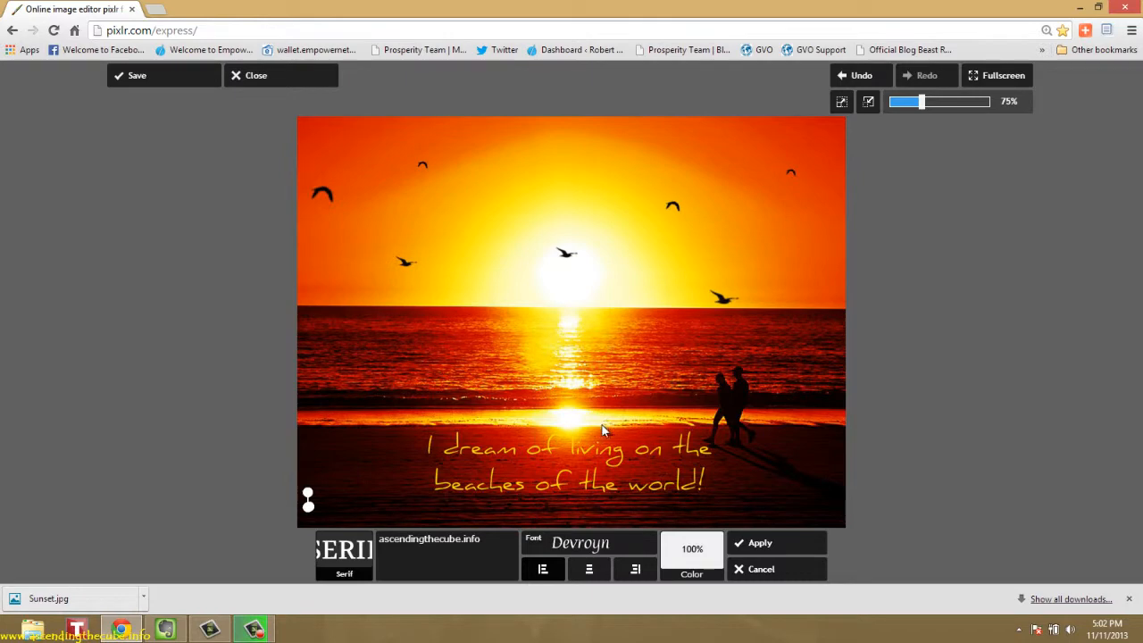
left_click(596, 551)
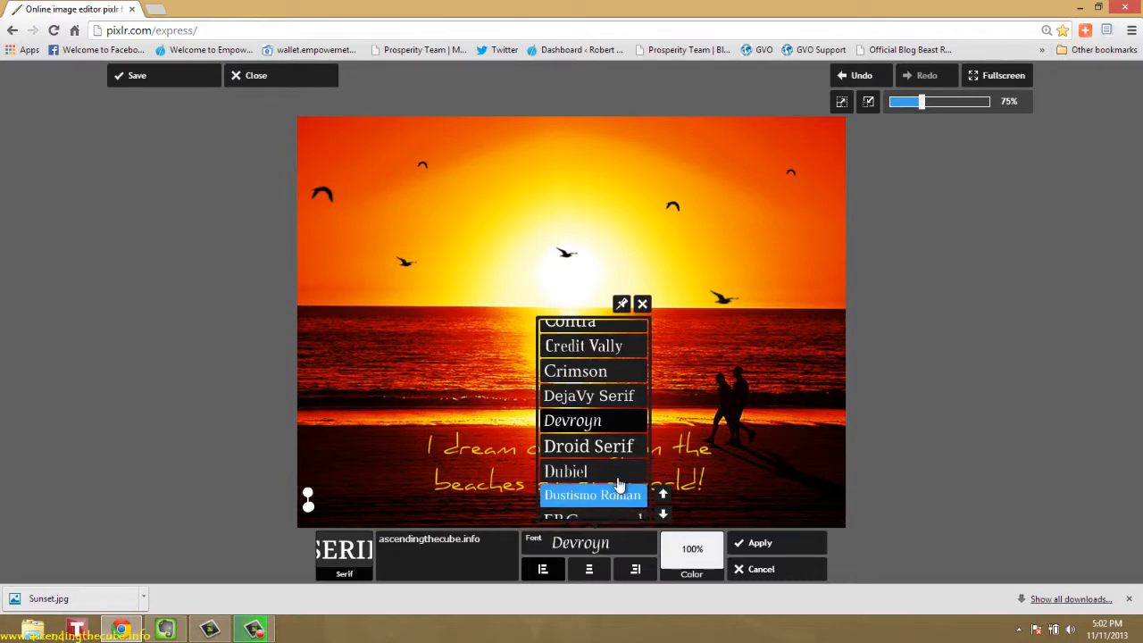
left_click(613, 453)
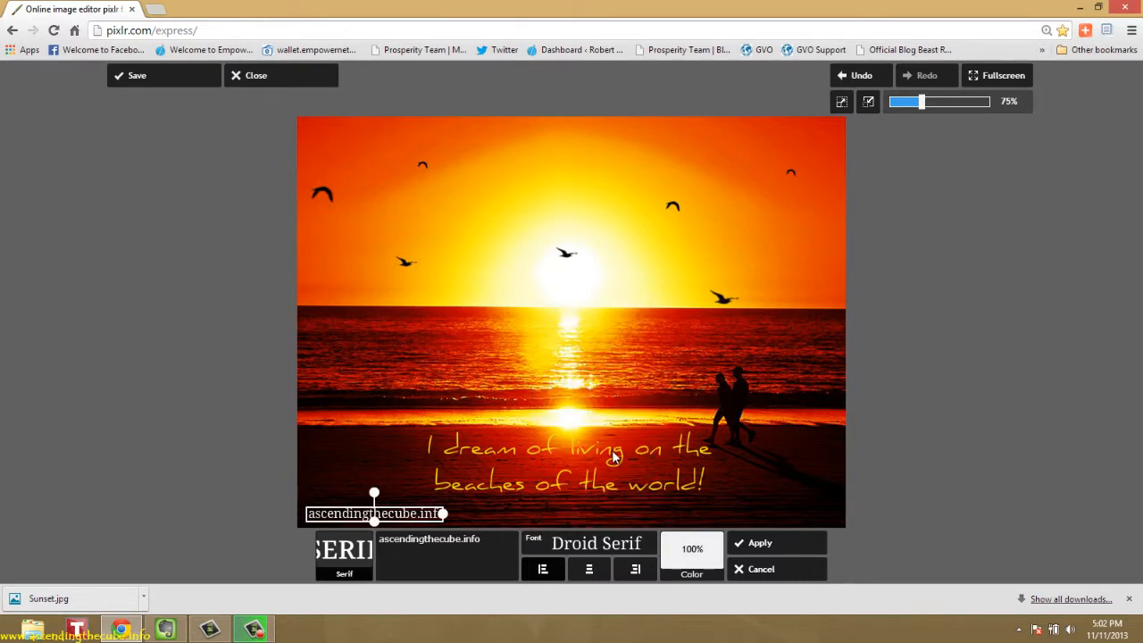
Set the font of the website text in the photo's corner to Immortal
left_click(645, 544)
left_click(663, 515)
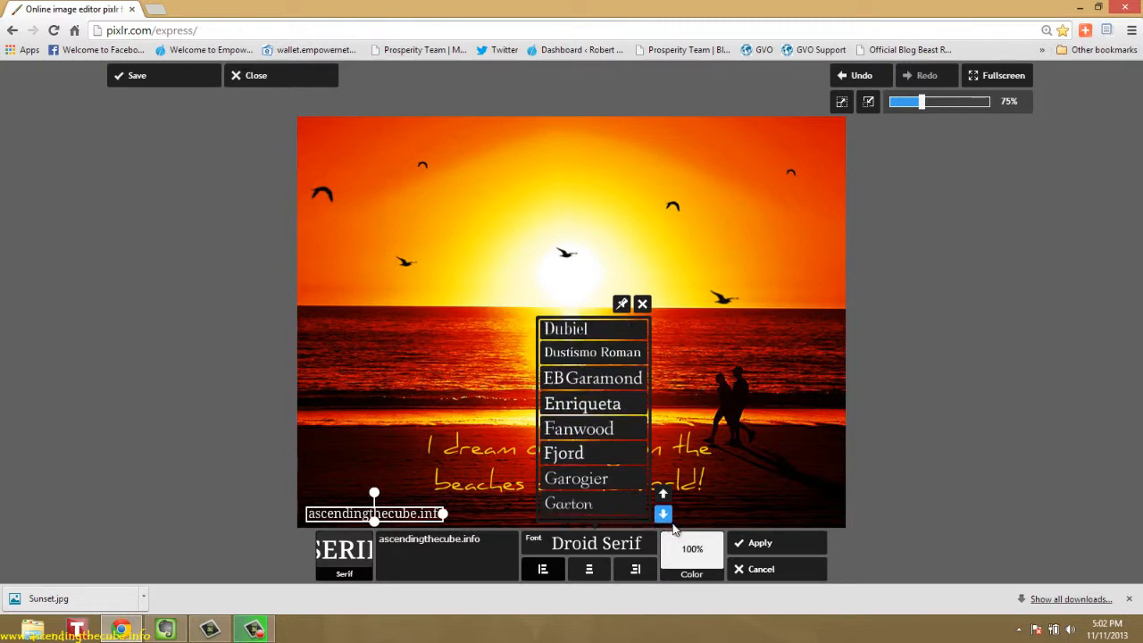
left_click(664, 516)
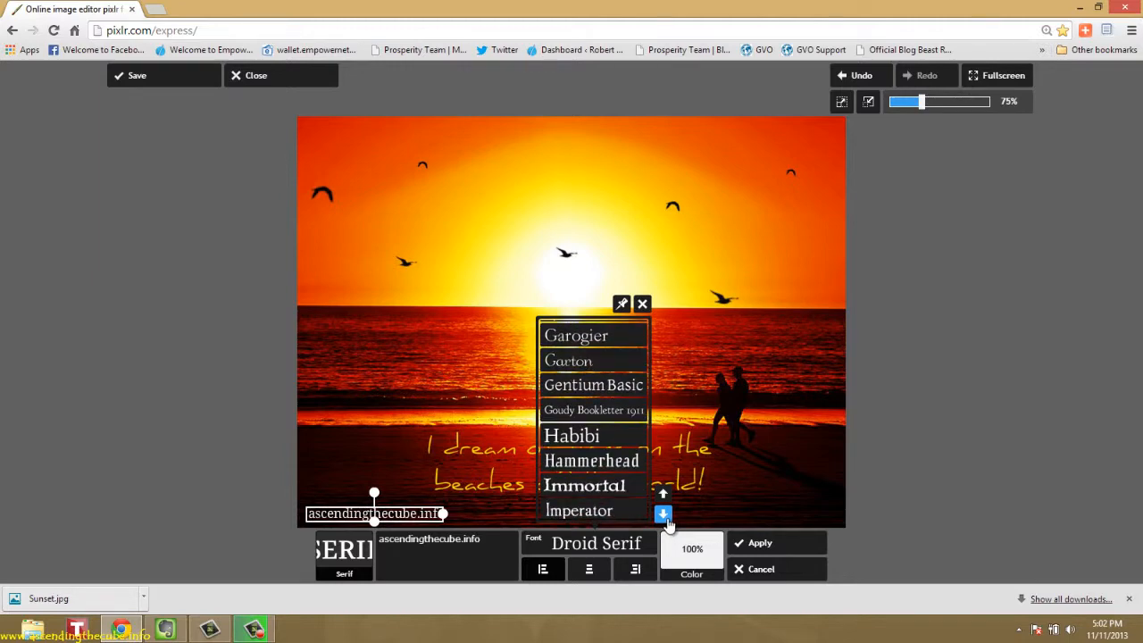
left_click(613, 486)
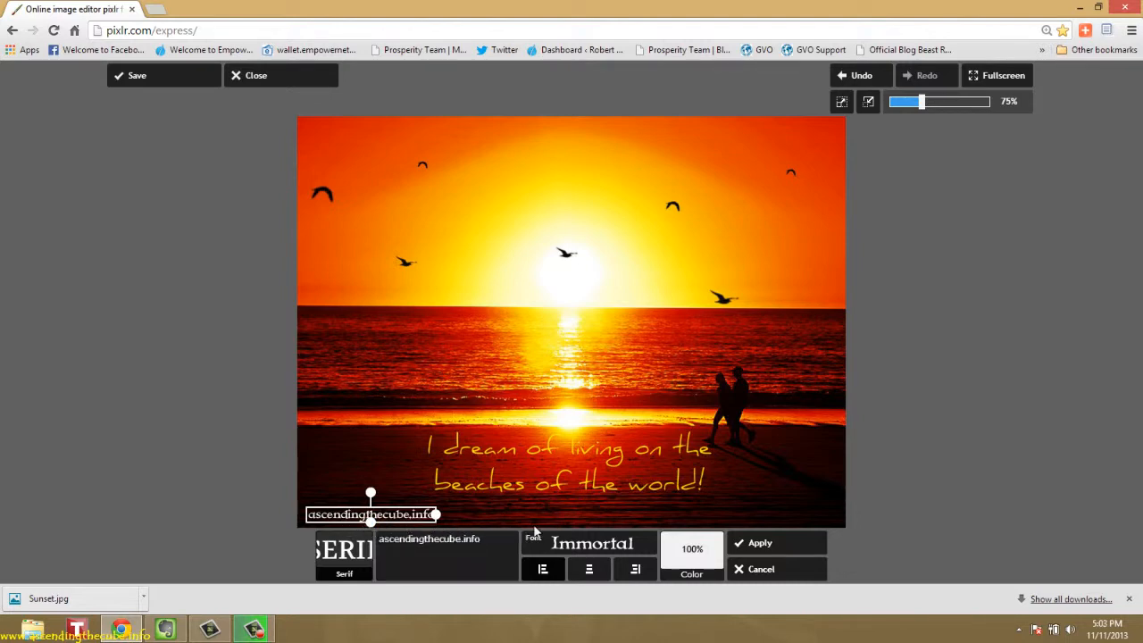
Color the website text in the photo's corner golden yellow at 100% opacity and apply it to the image
left_click(675, 576)
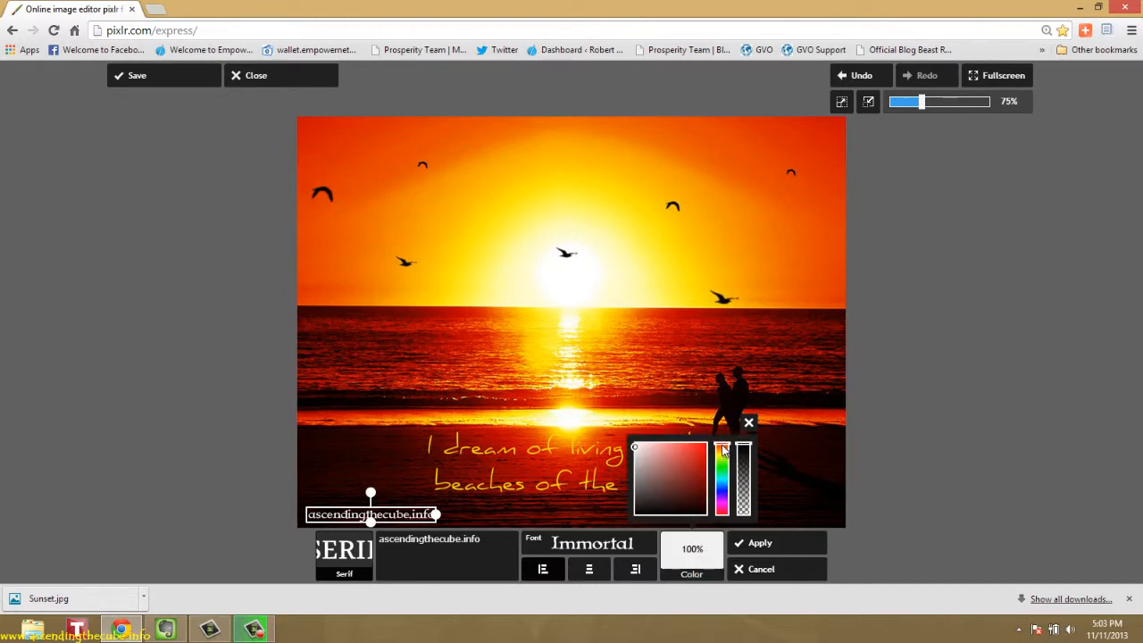
left_click_drag(723, 449, 723, 453)
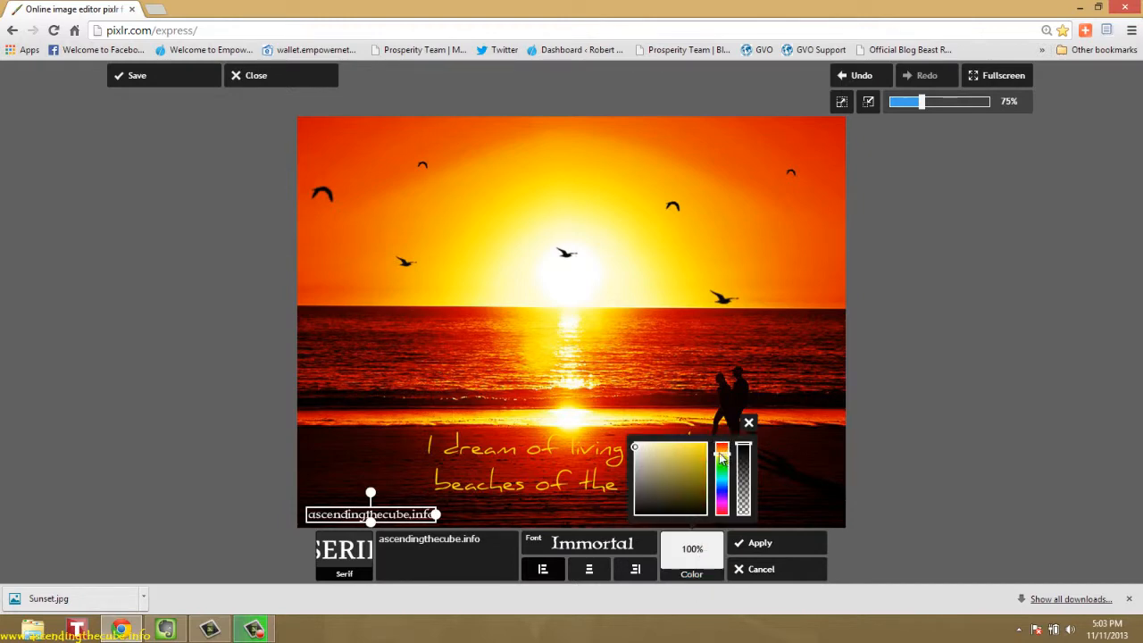
left_click(655, 449)
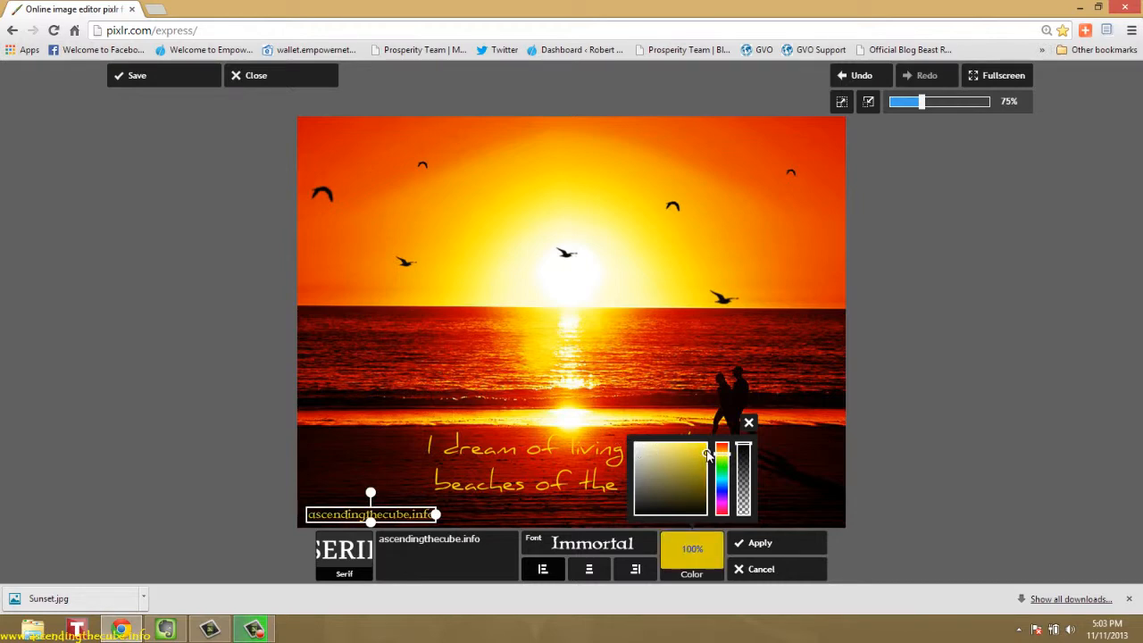
left_click(706, 449)
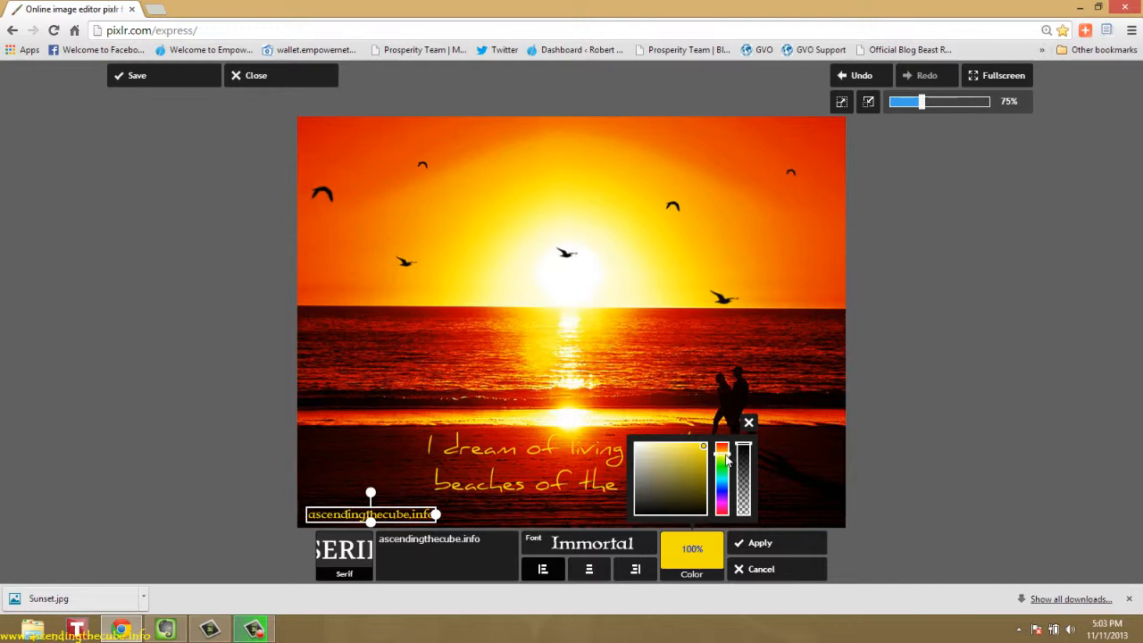
left_click(765, 547)
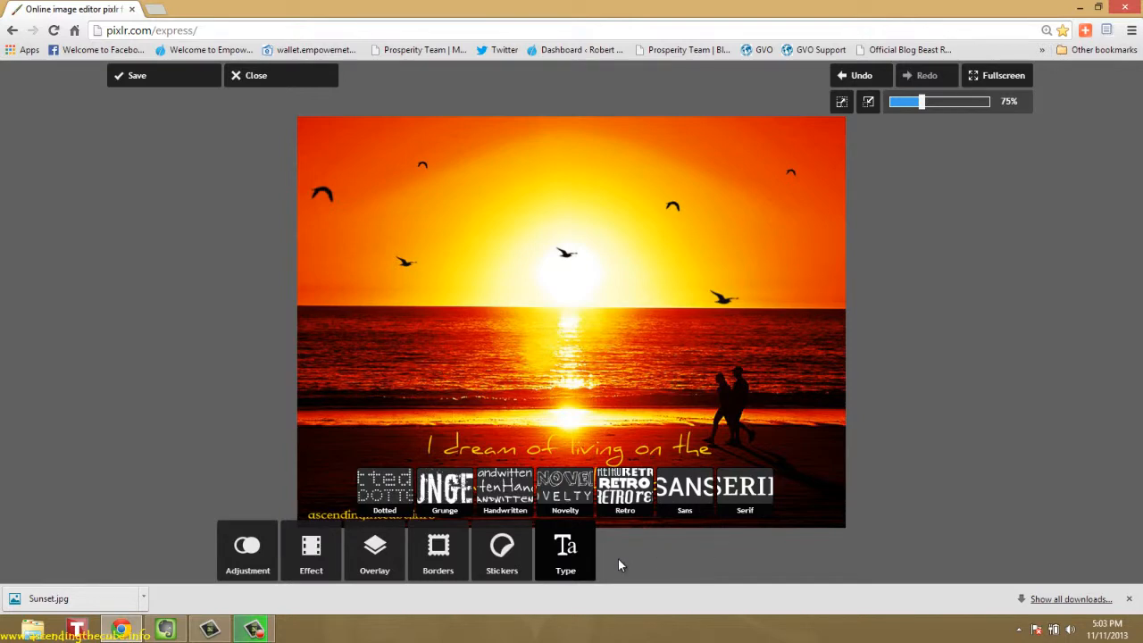
Add the Serif text "Last Thoughts..." in the Neuton font, scaled down to a small line in the photo's lower-right corner
left_click(575, 563)
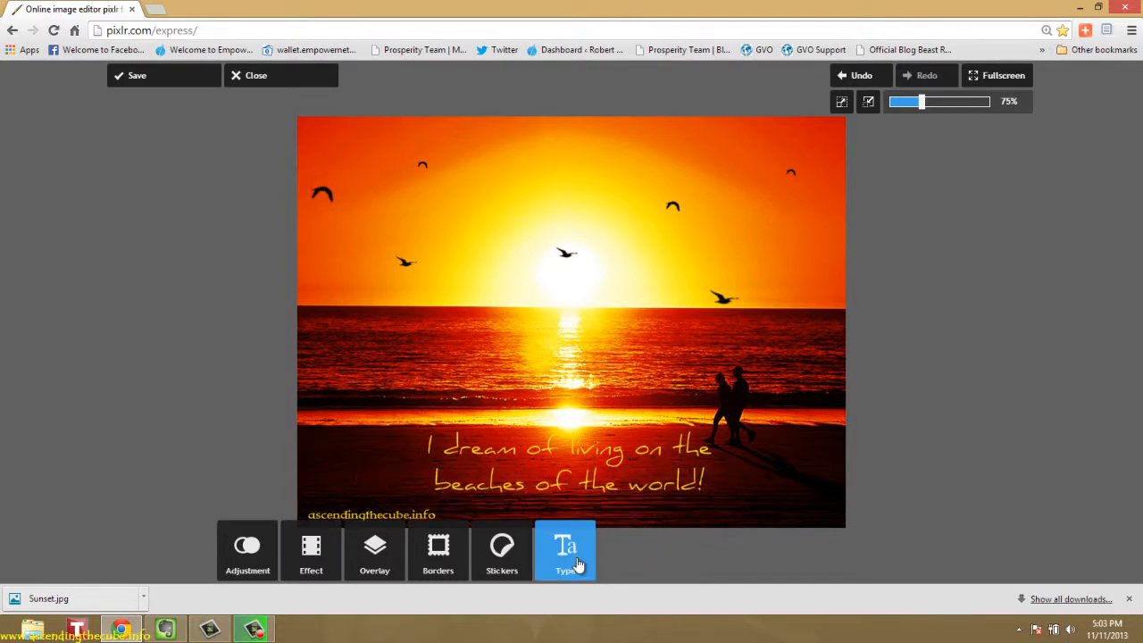
left_click(576, 564)
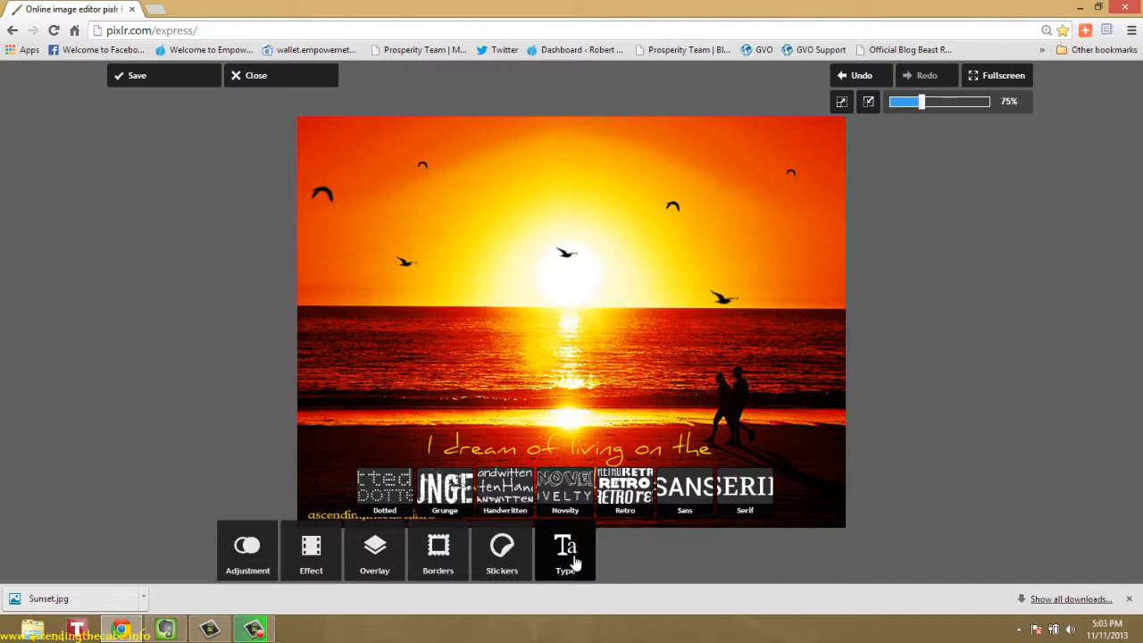
left_click(750, 487)
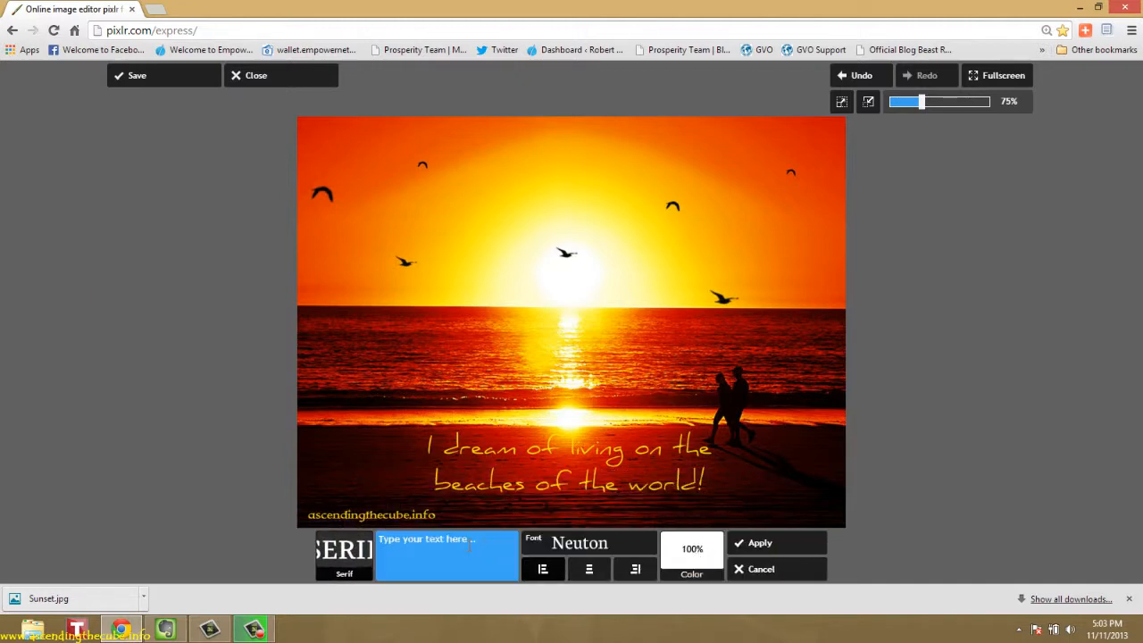
left_click(468, 546)
type("La")
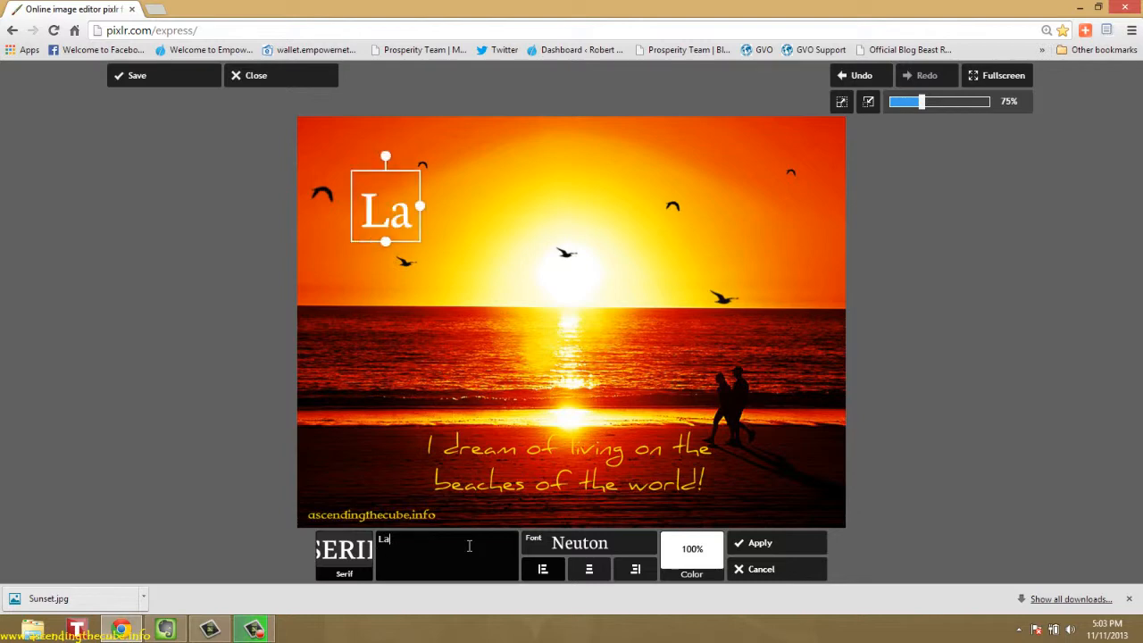
type("st Th")
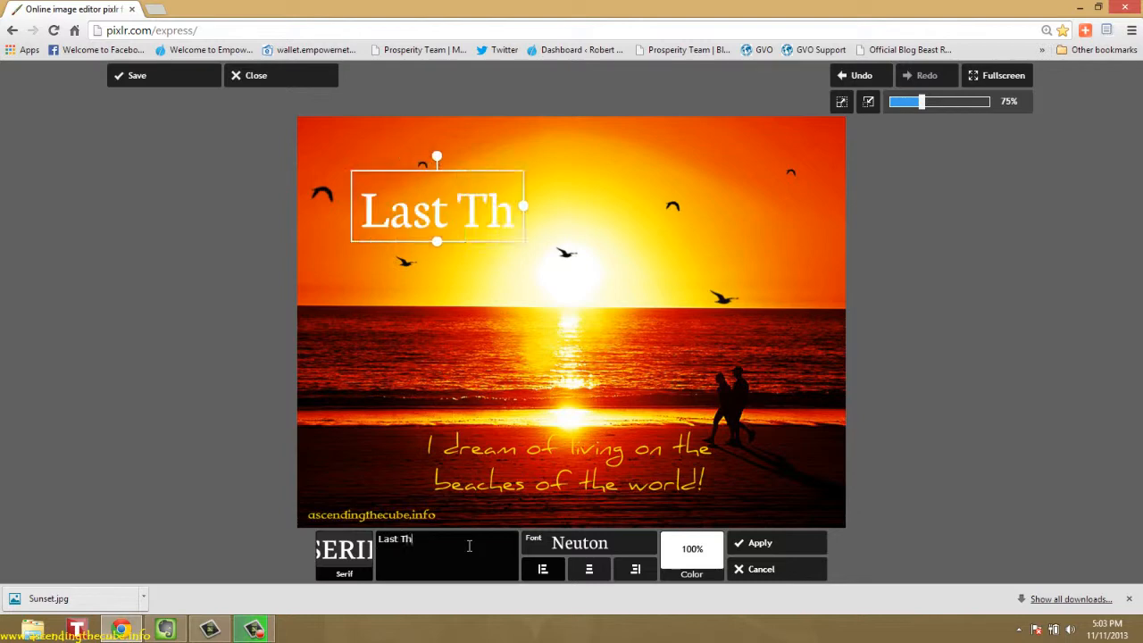
type("oughts...")
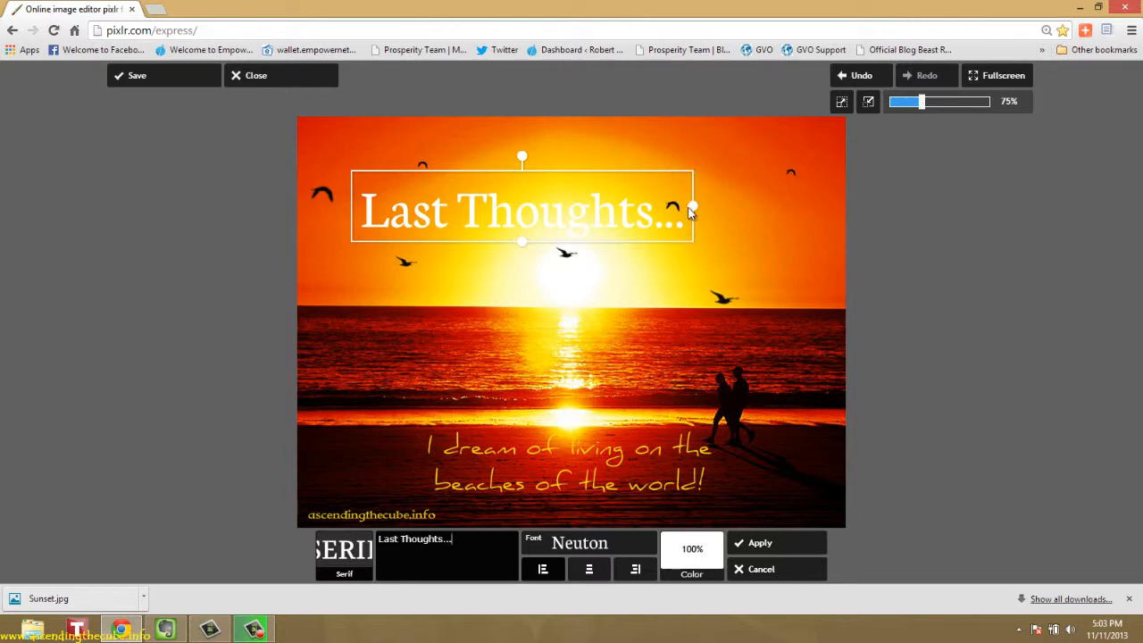
left_click_drag(693, 207, 802, 508)
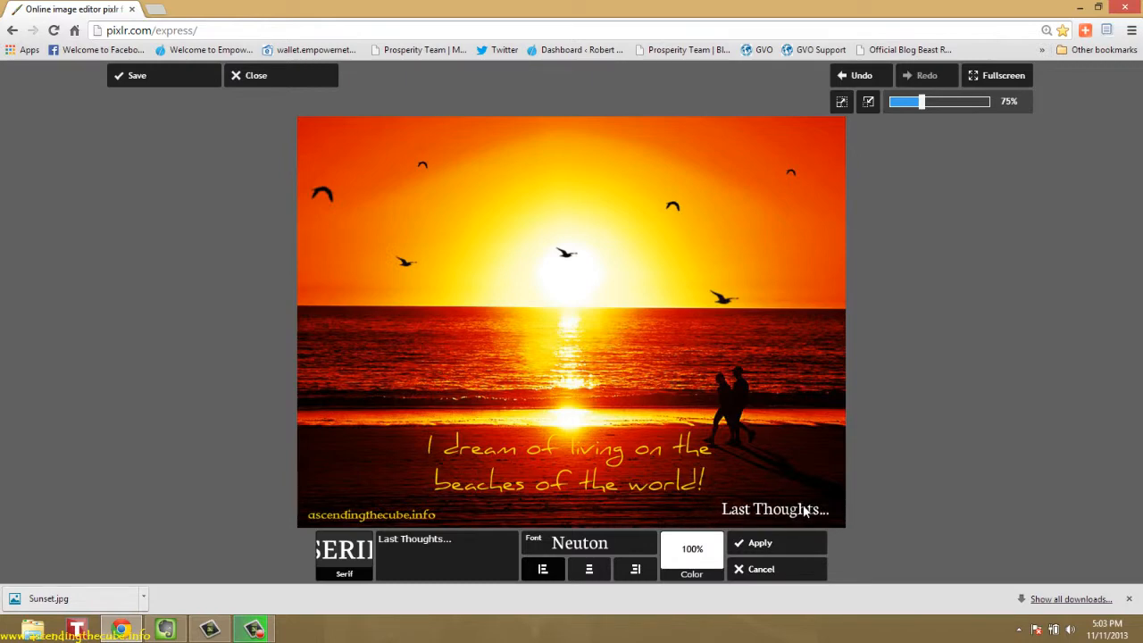
left_click_drag(801, 510, 803, 511)
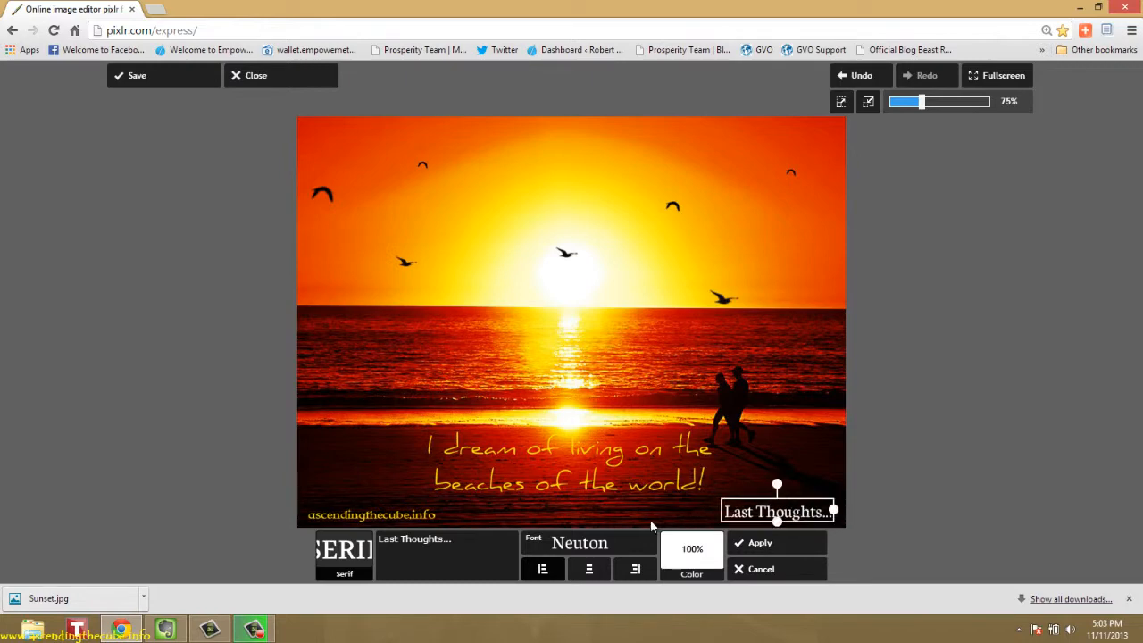
Color the "Last Thoughts..." text golden yellow at 100% opacity and shrink it slightly within the corner
left_click(710, 575)
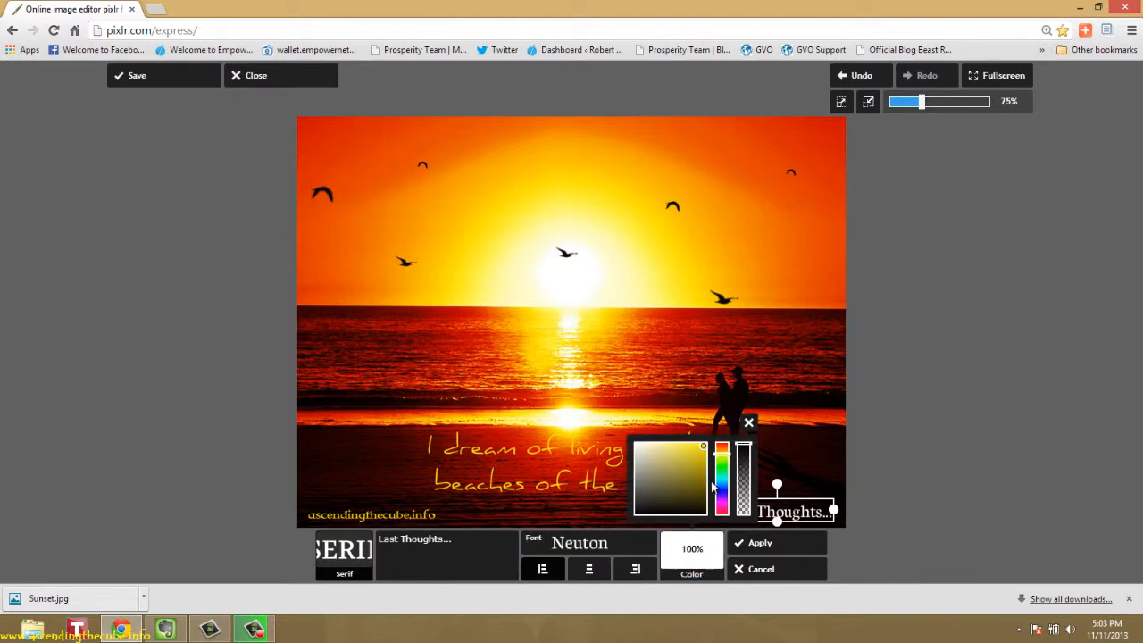
left_click(704, 447)
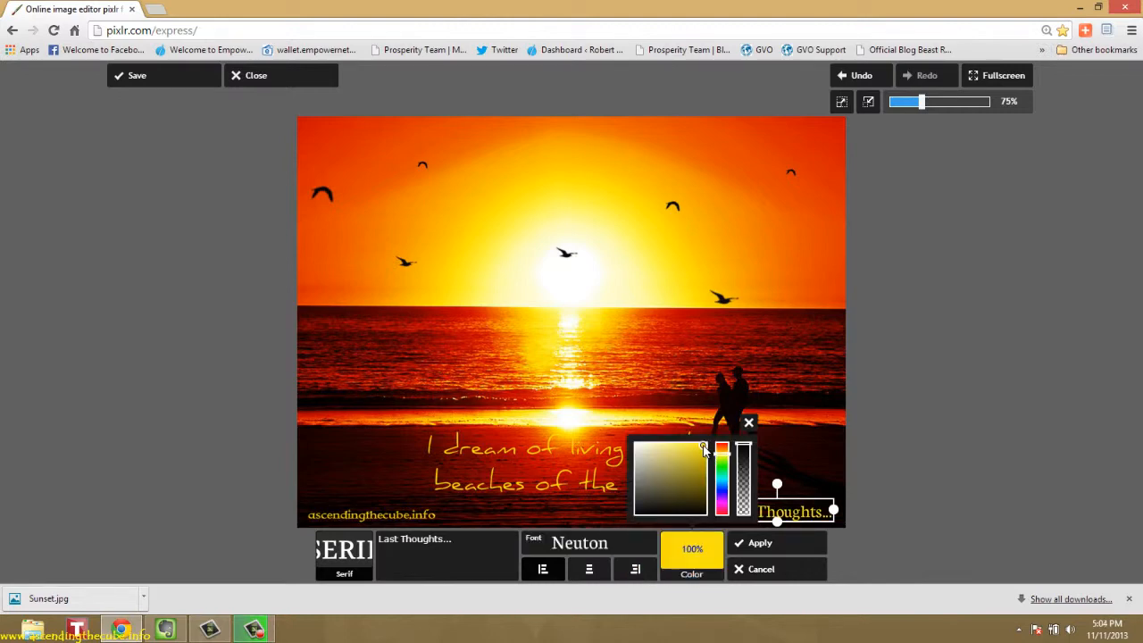
left_click(702, 579)
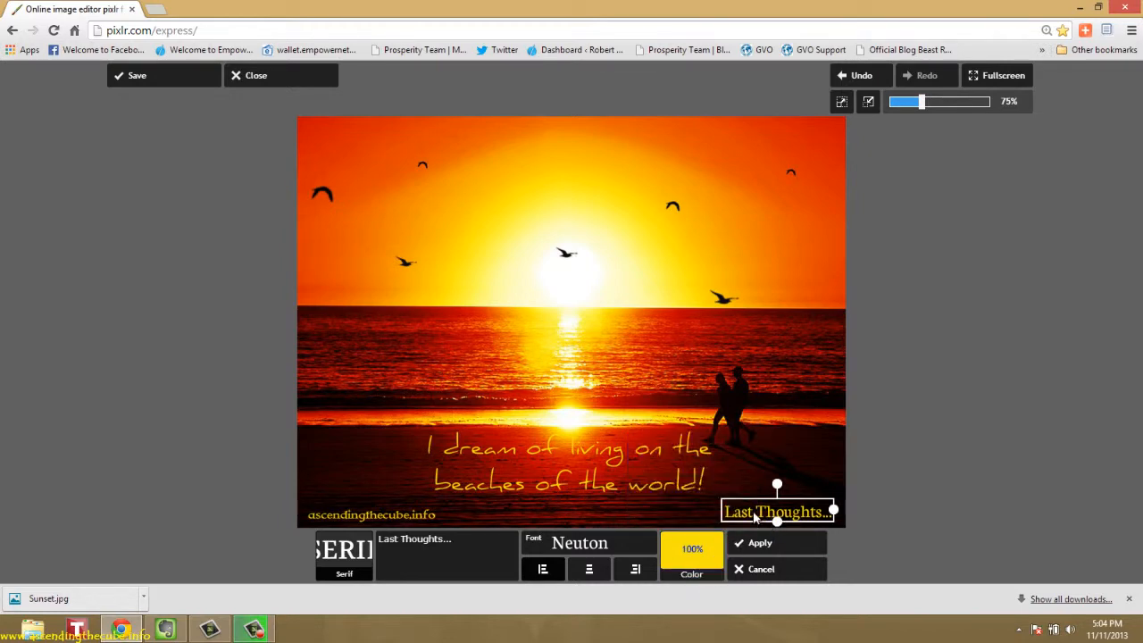
mouse_move(832, 515)
left_mouse_down()
mouse_move(810, 516)
mouse_move(827, 521)
mouse_move(608, 273)
mouse_move(450, 152)
mouse_move(379, 138)
mouse_move(426, 426)
mouse_move(400, 447)
mouse_move(413, 461)
mouse_move(708, 491)
mouse_move(803, 520)
mouse_move(734, 517)
mouse_move(807, 505)
mouse_move(820, 523)
left_mouse_up()
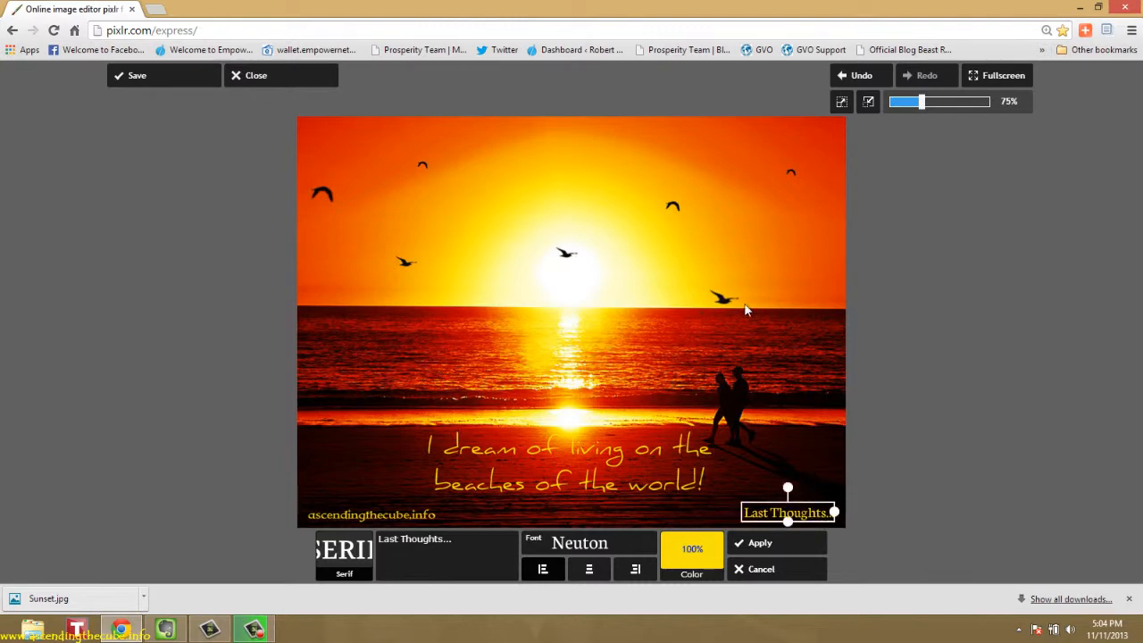
left_click(936, 459)
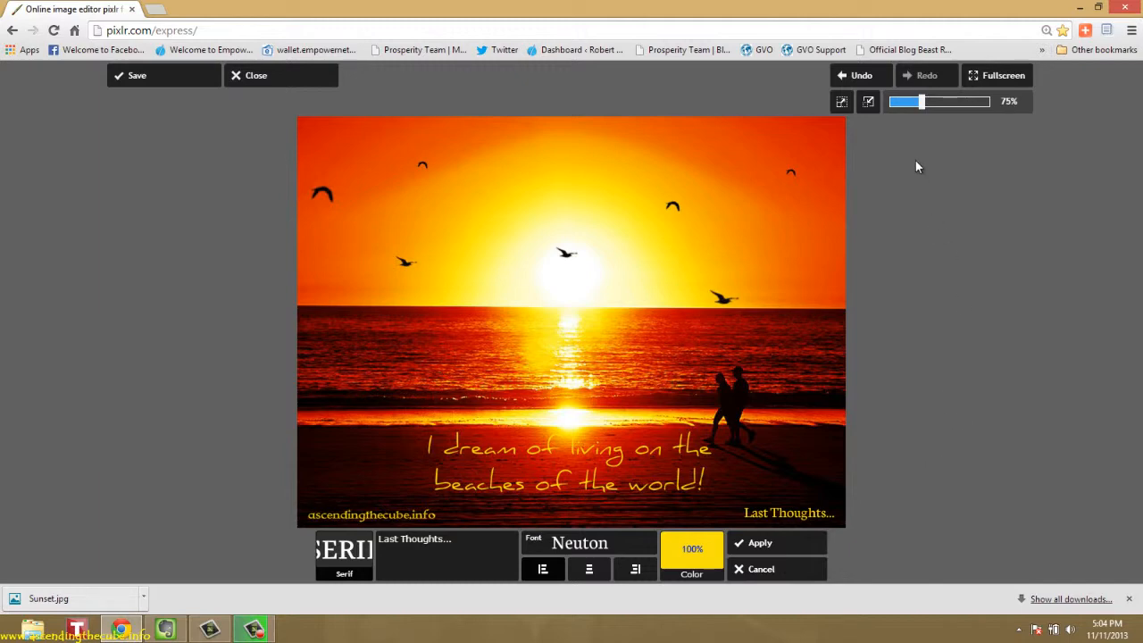
Preview the image at 77% zoom and in full screen, then return to the normal view
mouse_move(922, 103)
left_mouse_down()
mouse_move(941, 105)
mouse_move(925, 109)
left_mouse_up()
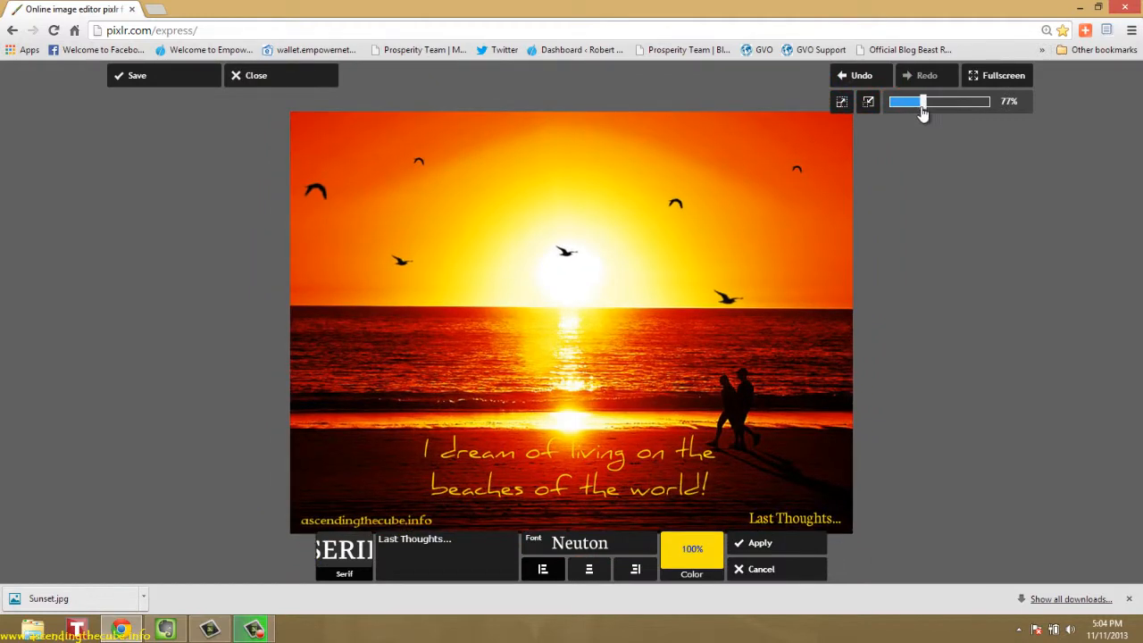
left_click(998, 77)
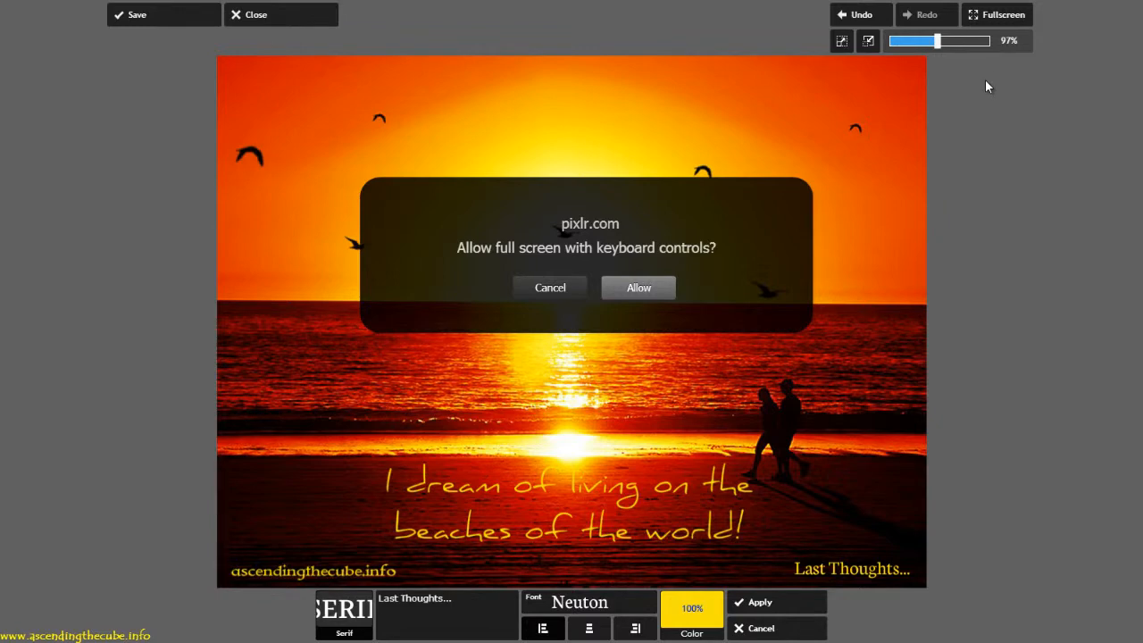
left_click(639, 288)
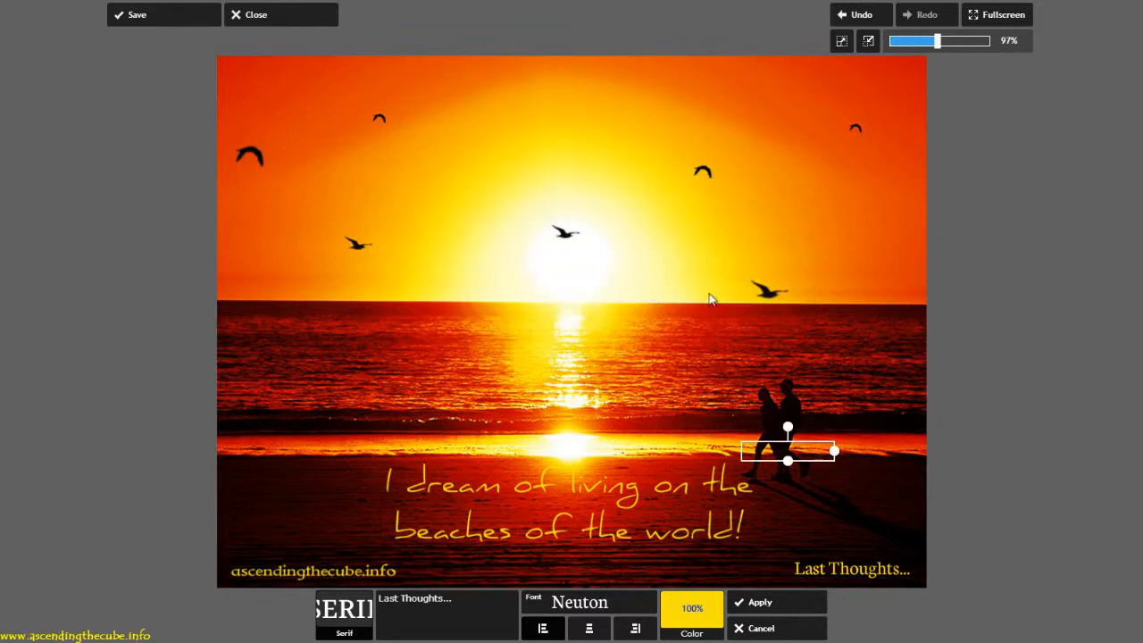
left_click(1004, 20)
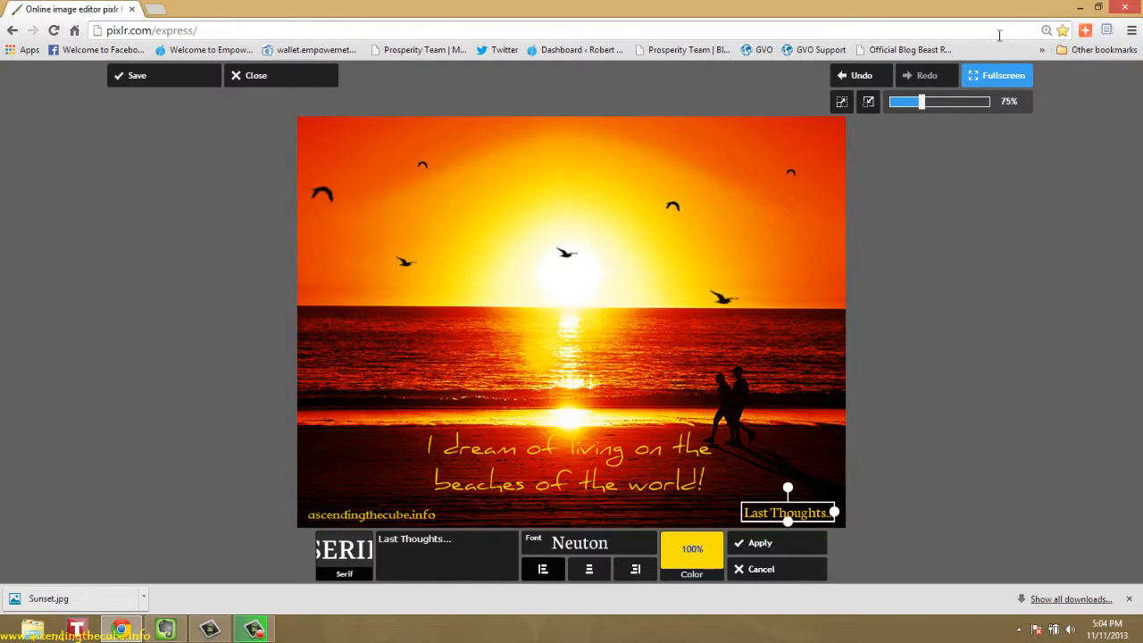
Apply the small "Last Thoughts..." text to the image
left_click(941, 317)
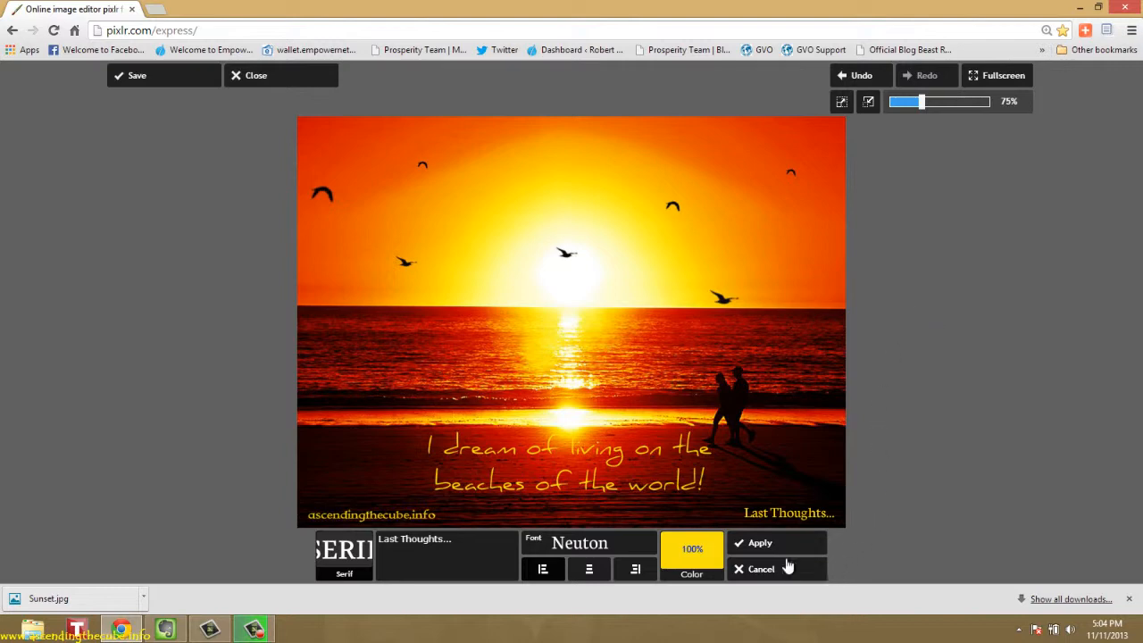
left_click(773, 515)
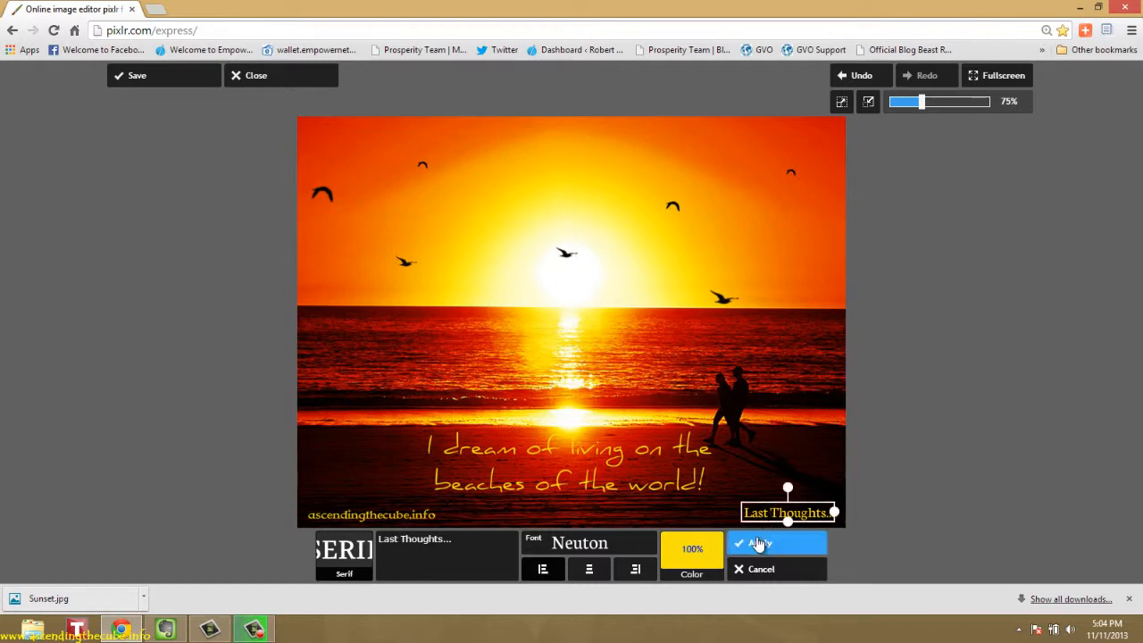
left_click(756, 541)
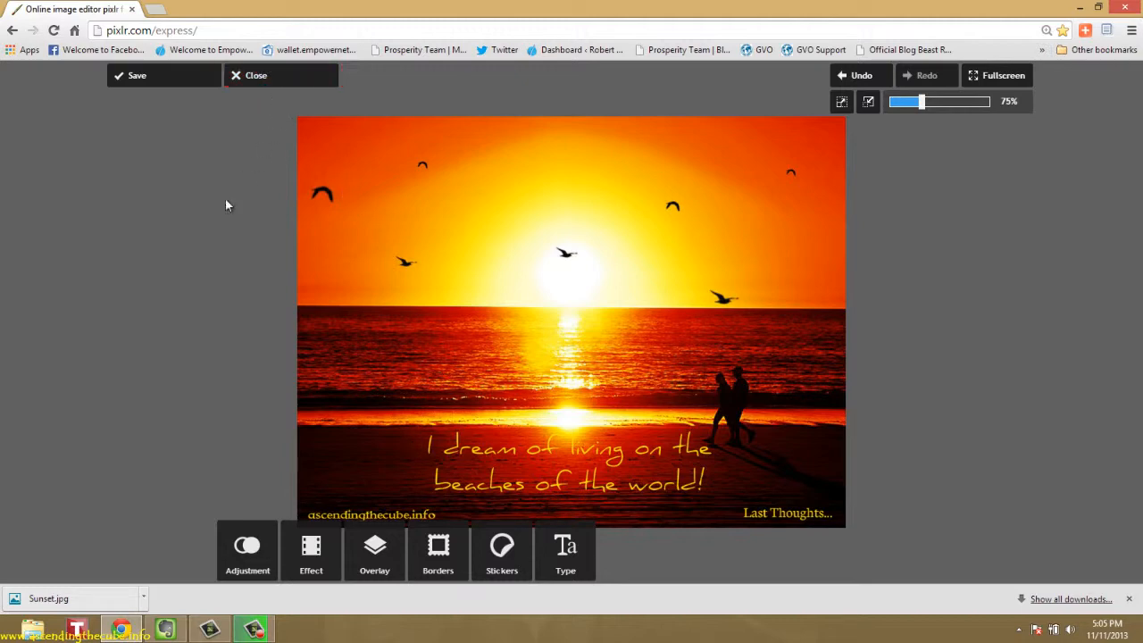
Start saving the finished image and name it "I dream of living on the beaches of the world"
left_click(147, 85)
left_click(527, 249)
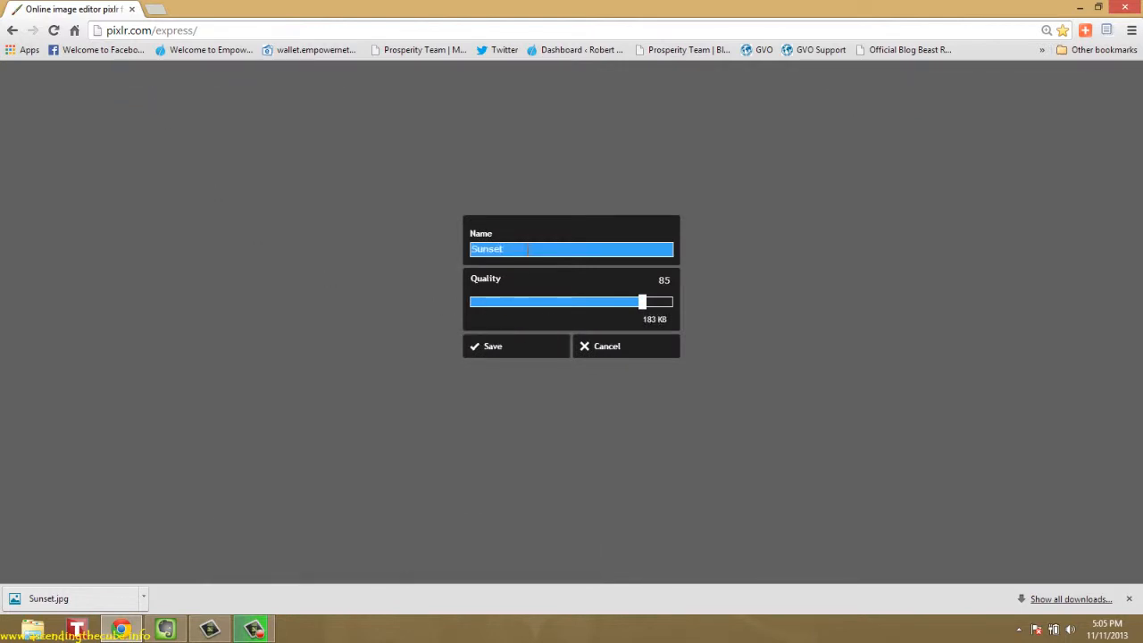
key("BackSpace")
key("BackSpace")
key("BackSpace")
key("BackSpace")
key("BackSpace")
key("BackSpace")
type("I dream of living on the beaches")
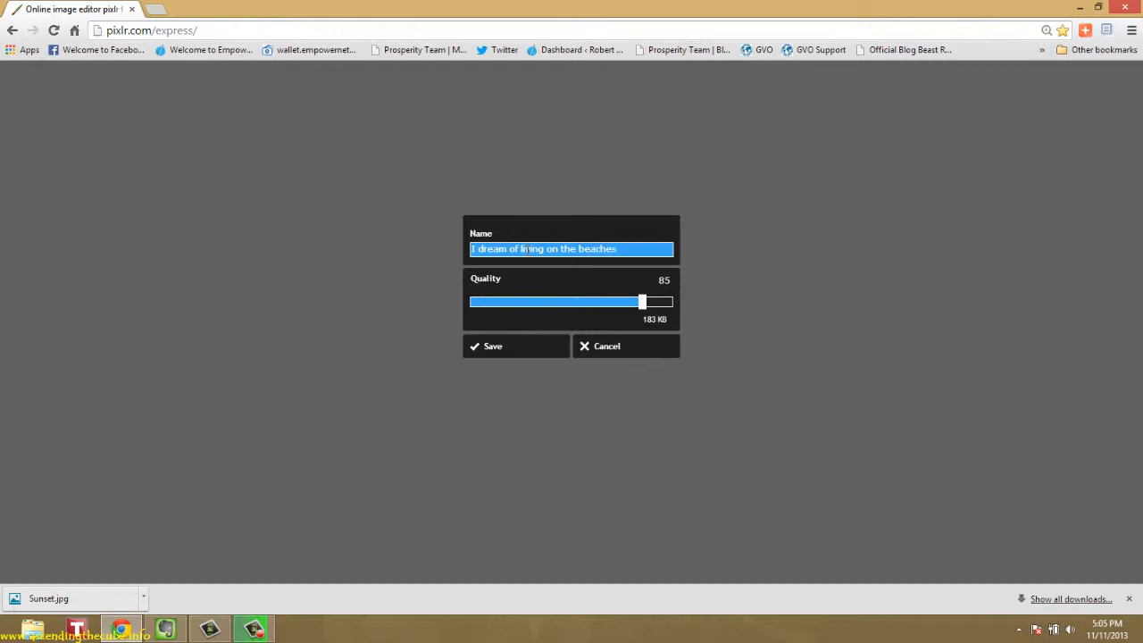
type(" of the world")
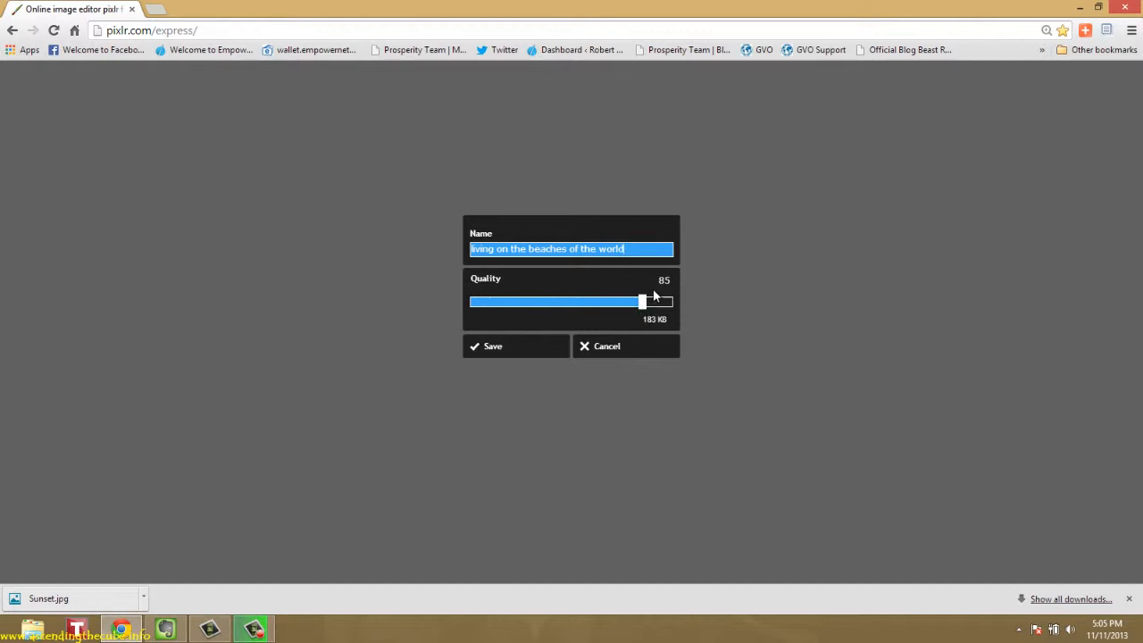
Try a save quality of 100, settle on 90, and confirm the export settings
left_click_drag(644, 301, 671, 295)
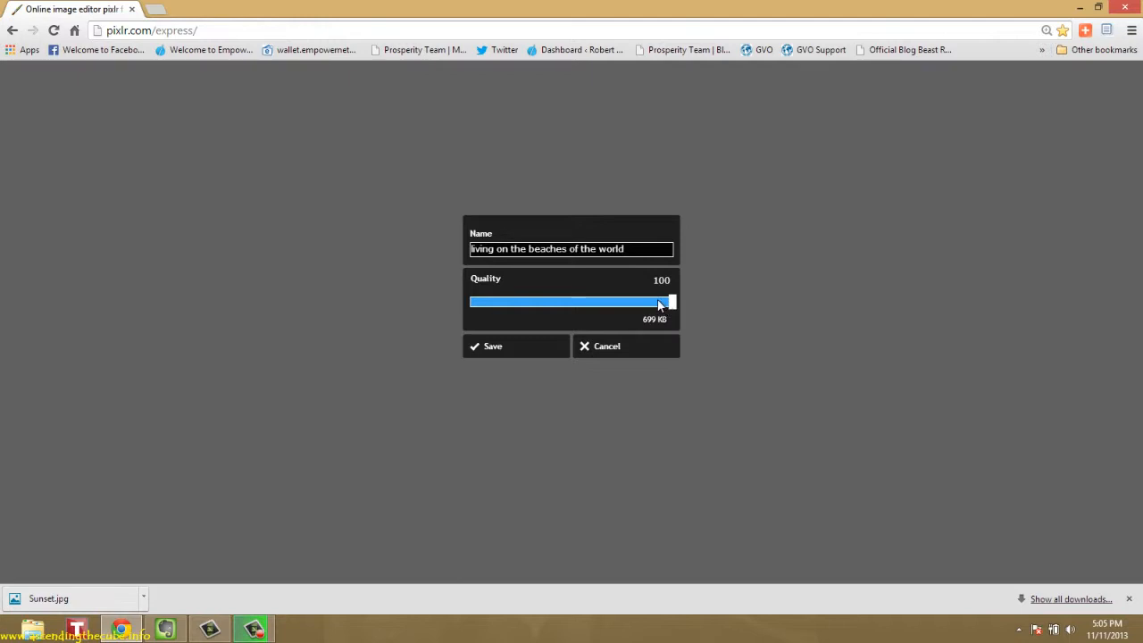
left_click_drag(667, 306, 651, 307)
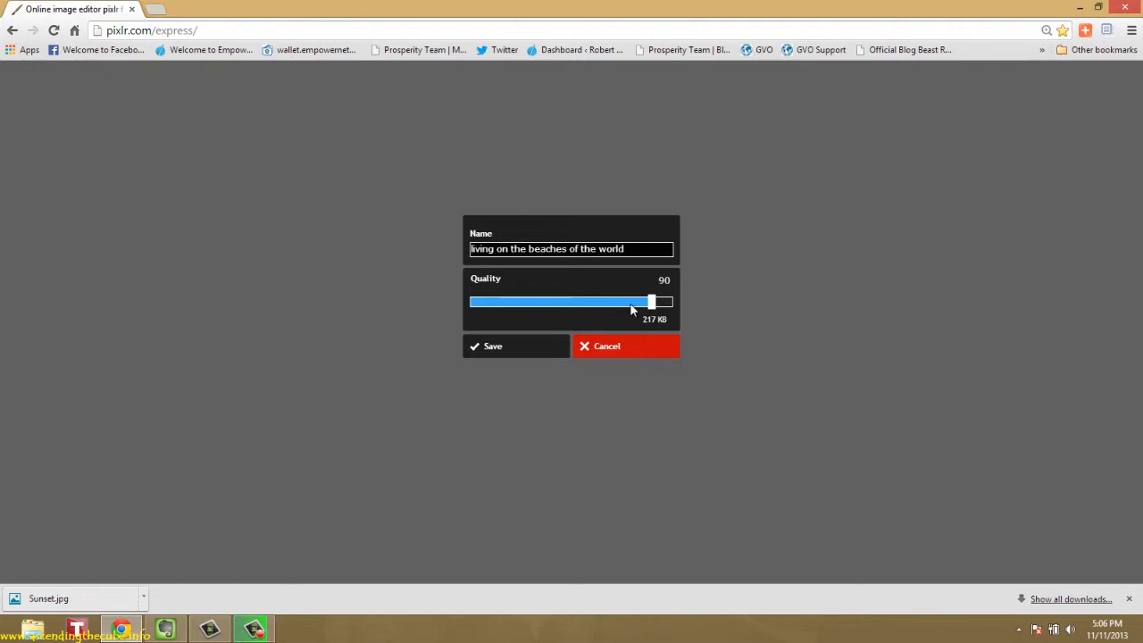
left_click(521, 349)
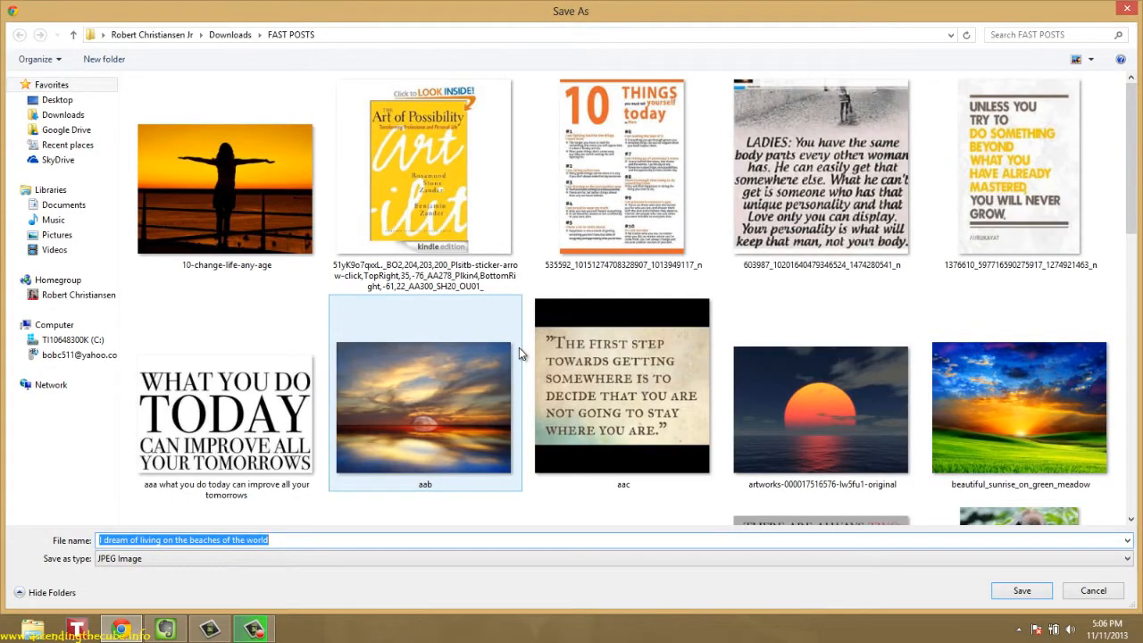
Save the picture as a JPEG Image in the FAST POSTS folder under the chosen name and close it in the editor
left_click(282, 540)
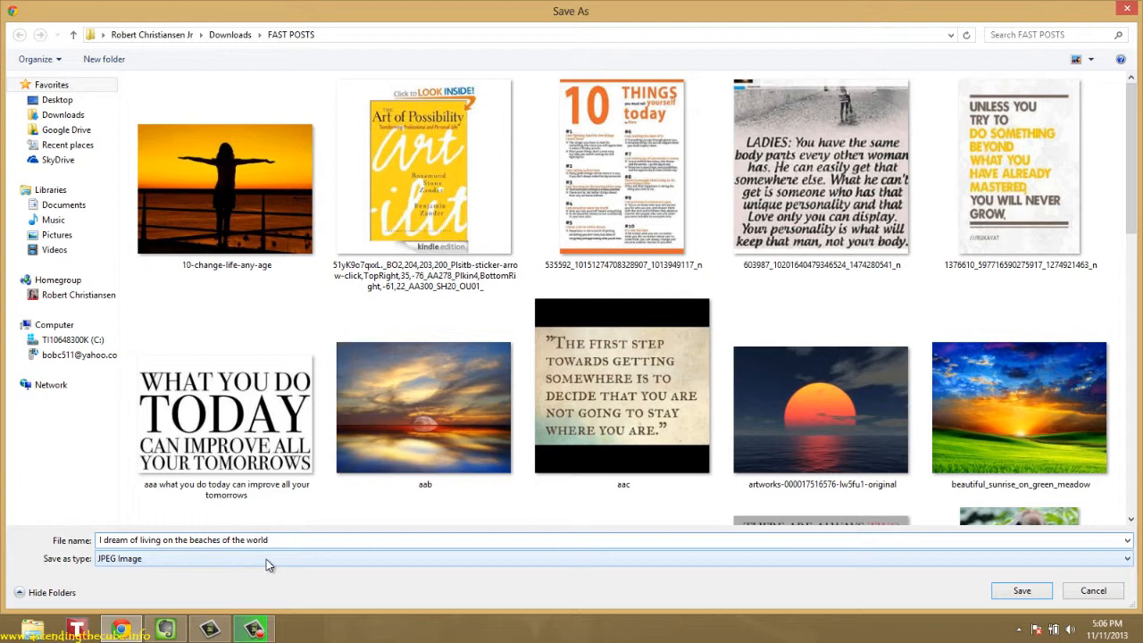
left_click(266, 558)
left_click(266, 559)
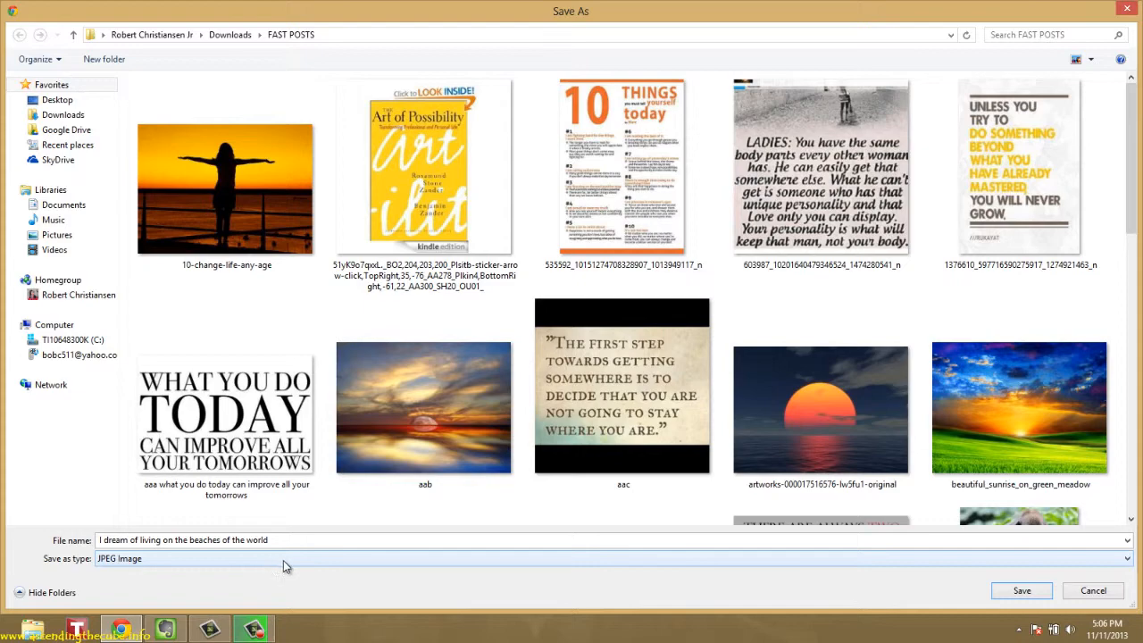
left_click(1021, 590)
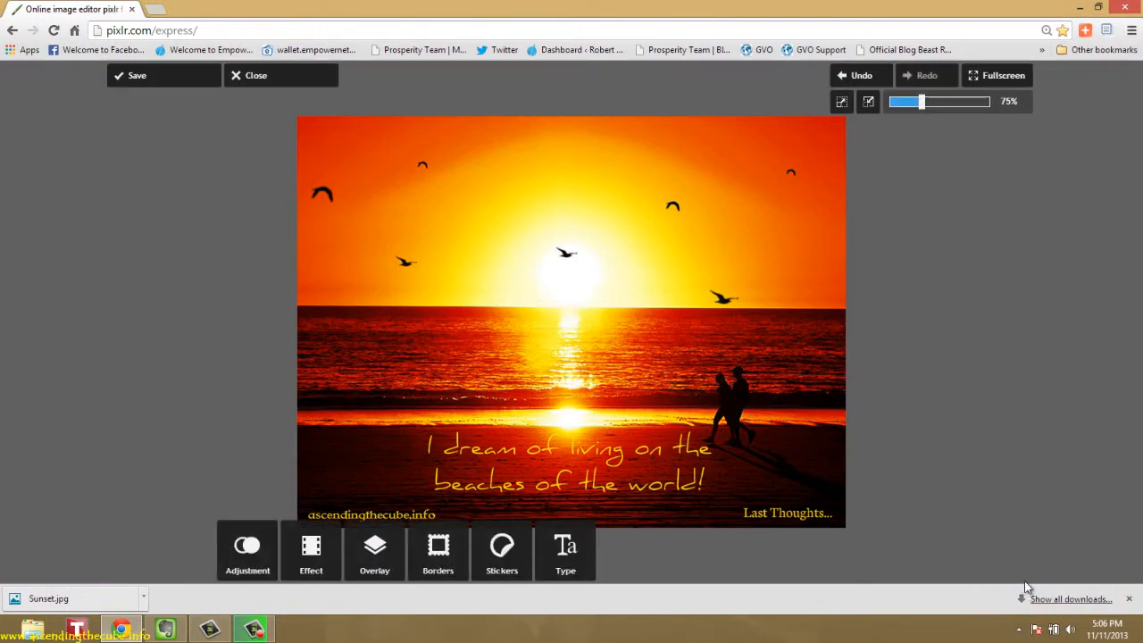
left_click(263, 77)
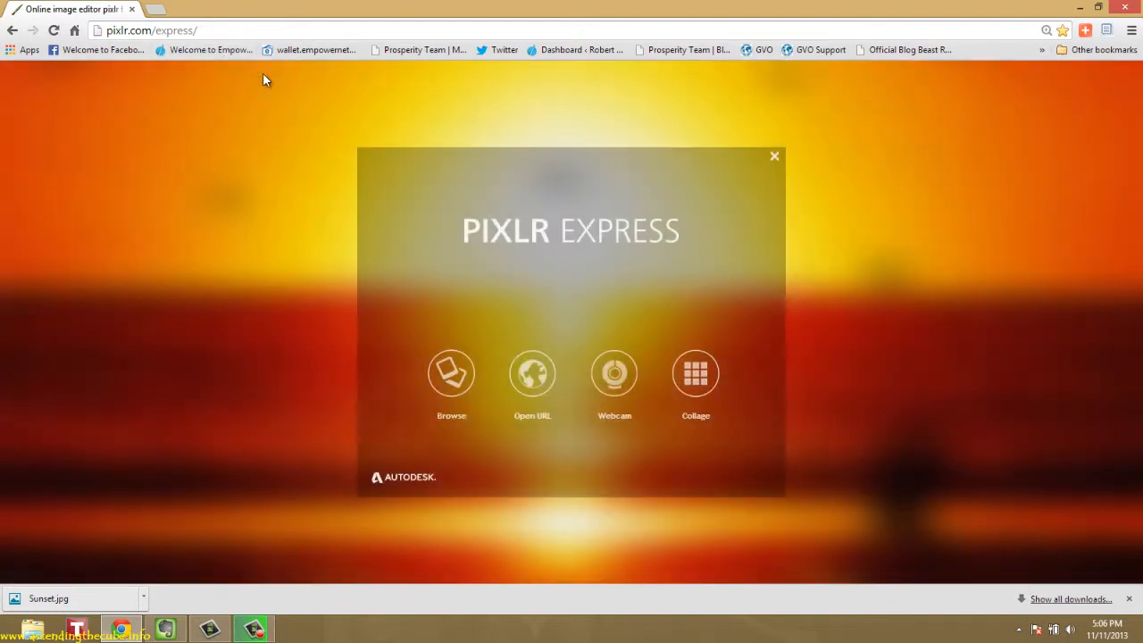